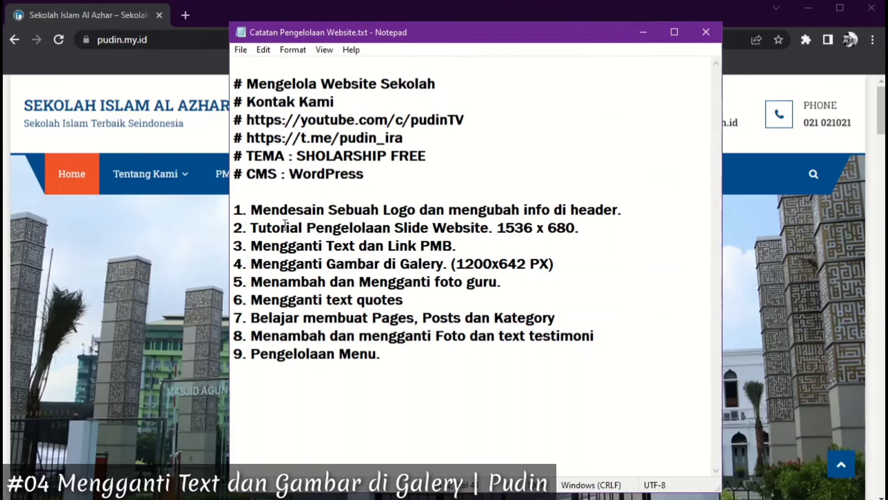
Step: Review the notes on the logo, header info and website slides, and compare them with the school home page's header and slider
drag(251, 209, 595, 211)
click(627, 210)
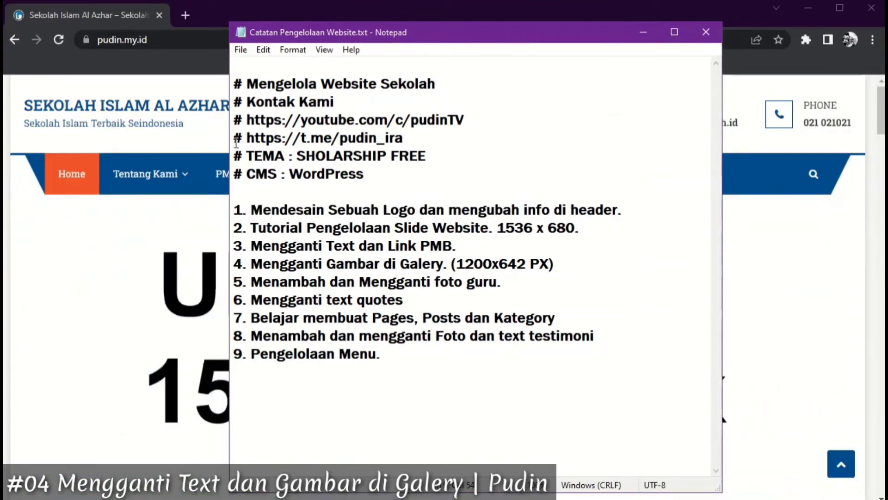
click(207, 141)
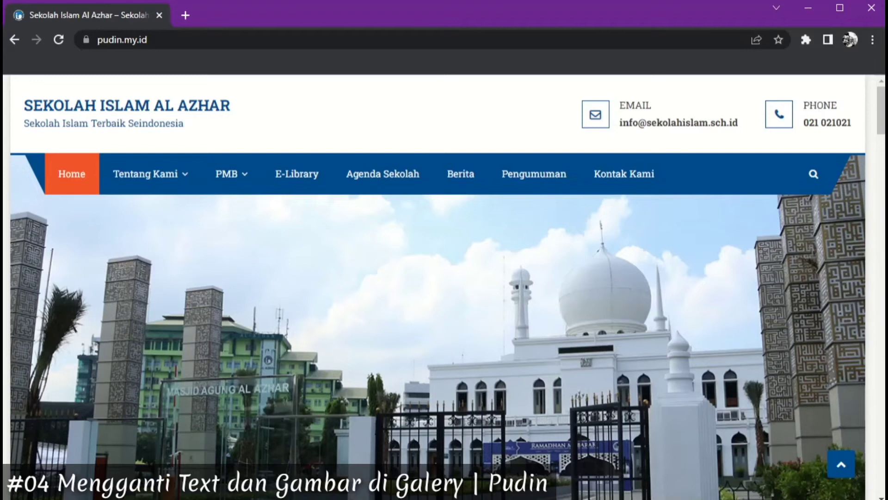
key(alt+Tab)
drag(251, 228, 490, 227)
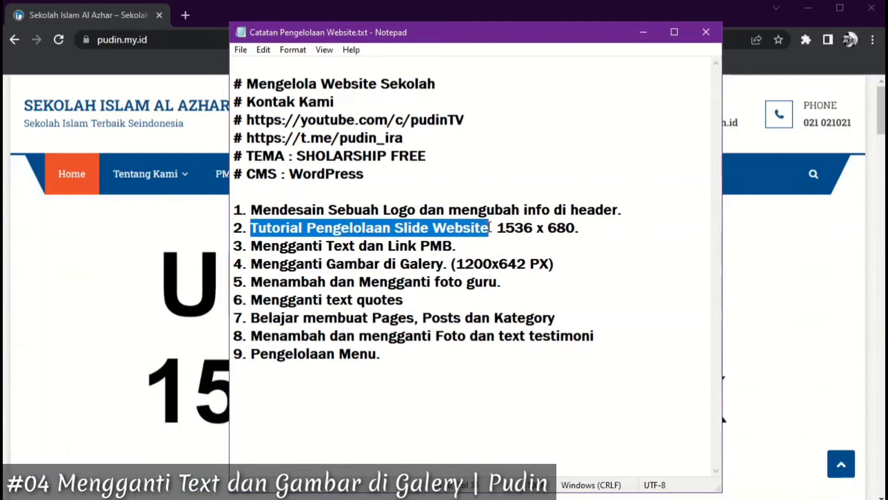
click(874, 219)
scroll(628, 298, down, 2)
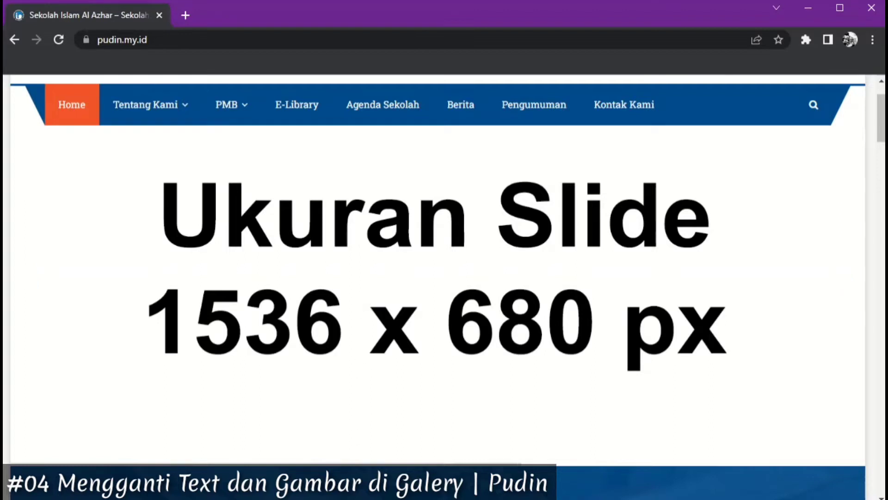
Step: Read the note about changing the PMB text and link, and examine the PMB banner slogan on the school home page
key(alt+Tab)
click(419, 250)
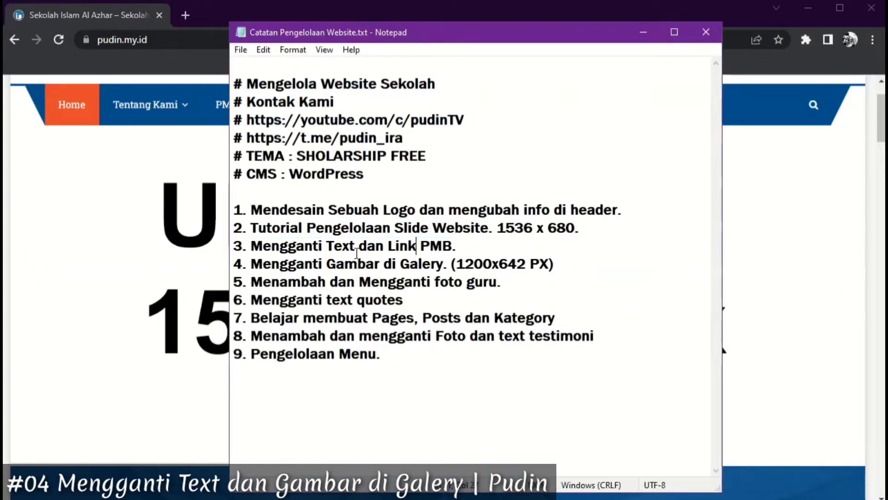
drag(251, 246, 456, 245)
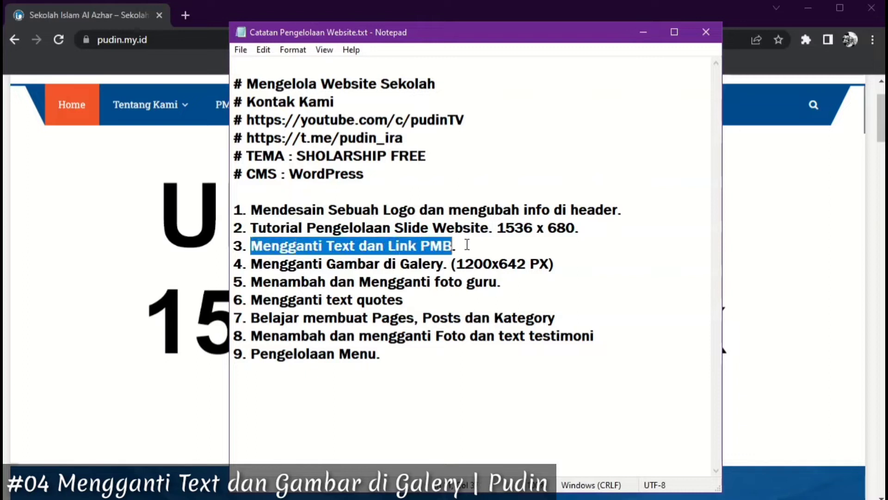
click(456, 246)
click(763, 245)
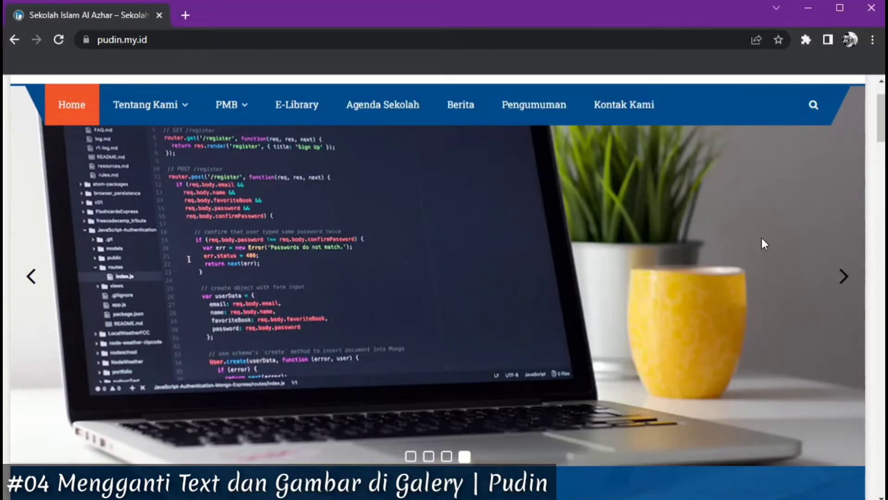
scroll(762, 238, down, 6)
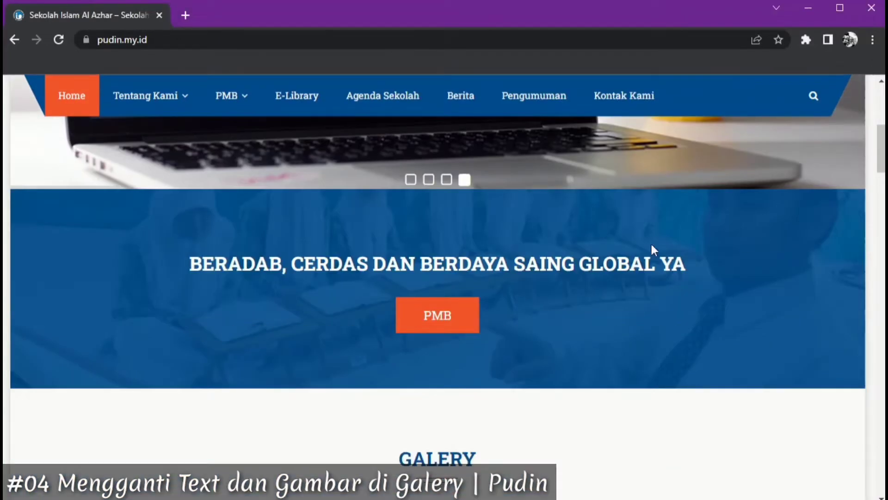
drag(193, 266, 656, 272)
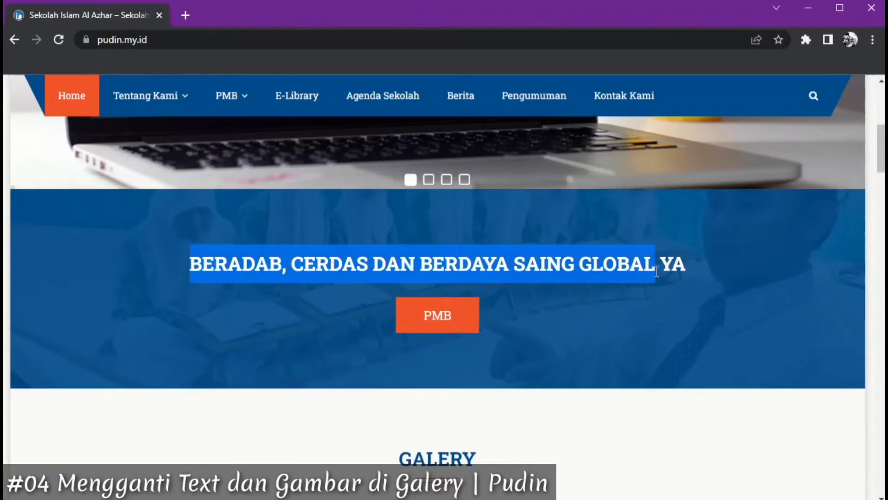
click(236, 275)
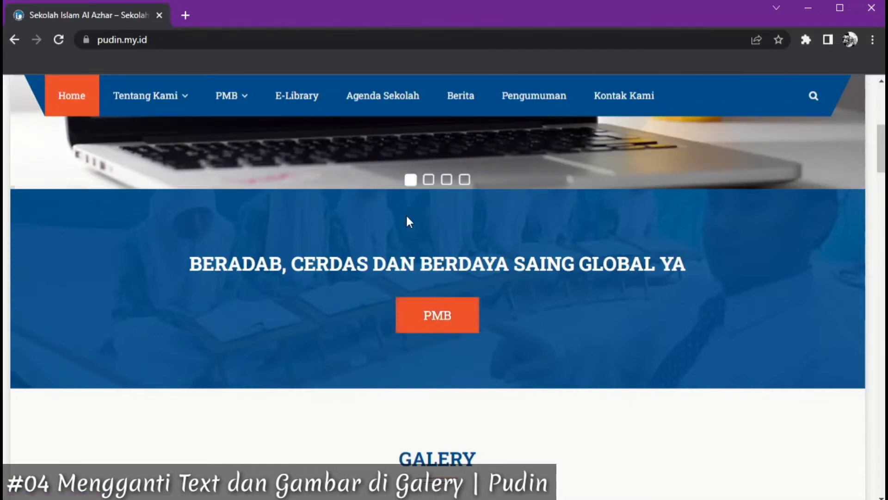
Step: Examine the Galery section below the PMB banner, including its heading and captioned images
scroll(456, 319, up, 2)
scroll(455, 317, down, 3)
scroll(454, 317, down, 4)
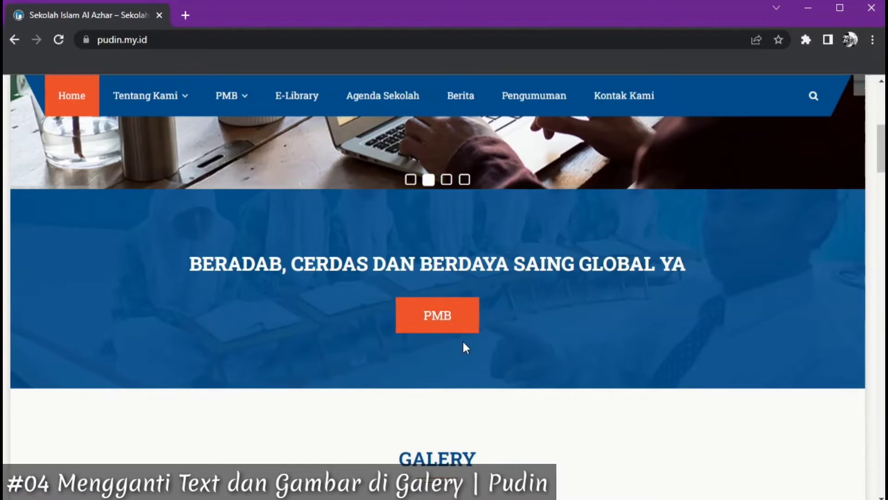
scroll(559, 338, down, 3)
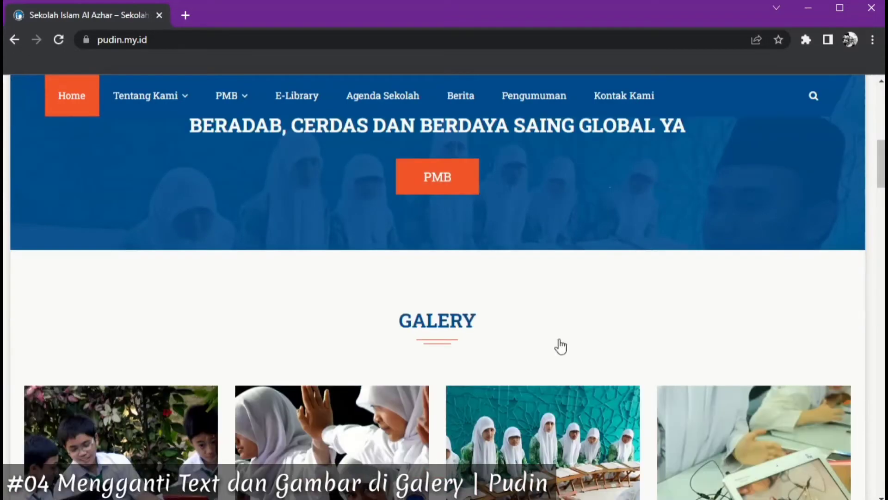
scroll(559, 339, down, 1)
scroll(559, 281, down, 1)
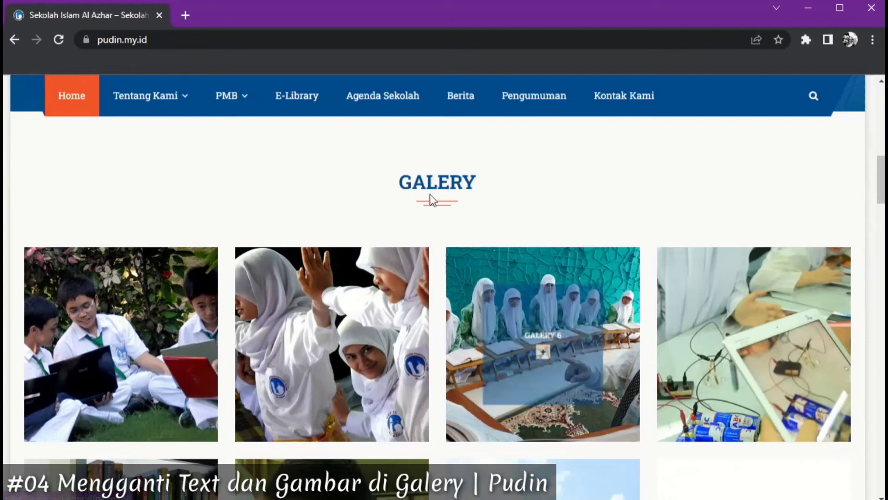
drag(399, 181, 481, 186)
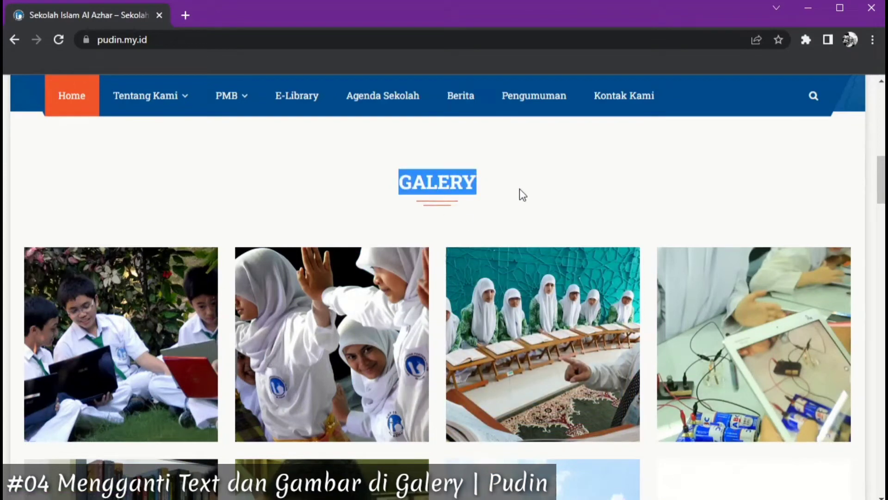
scroll(520, 189, down, 2)
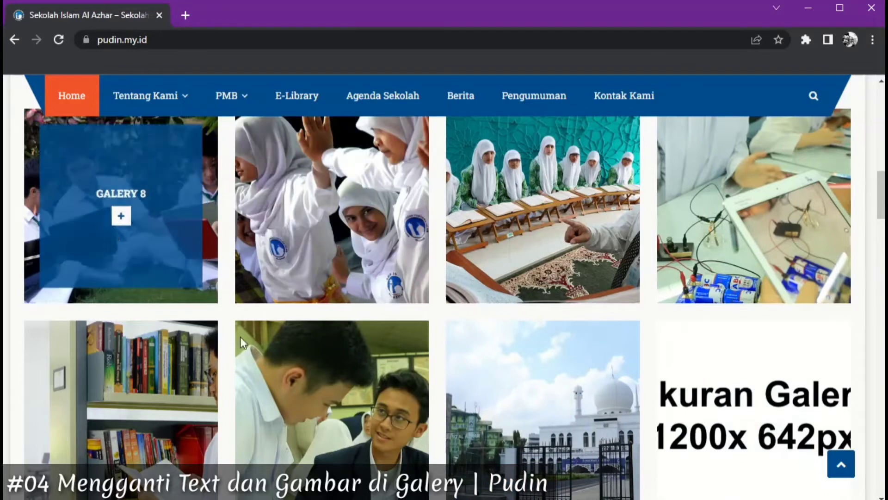
scroll(330, 333, down, 1)
scroll(369, 272, up, 2)
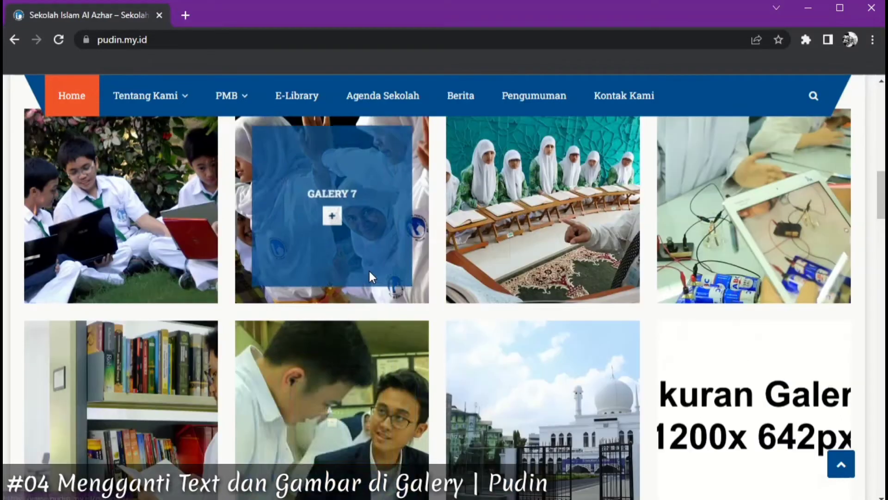
click(419, 173)
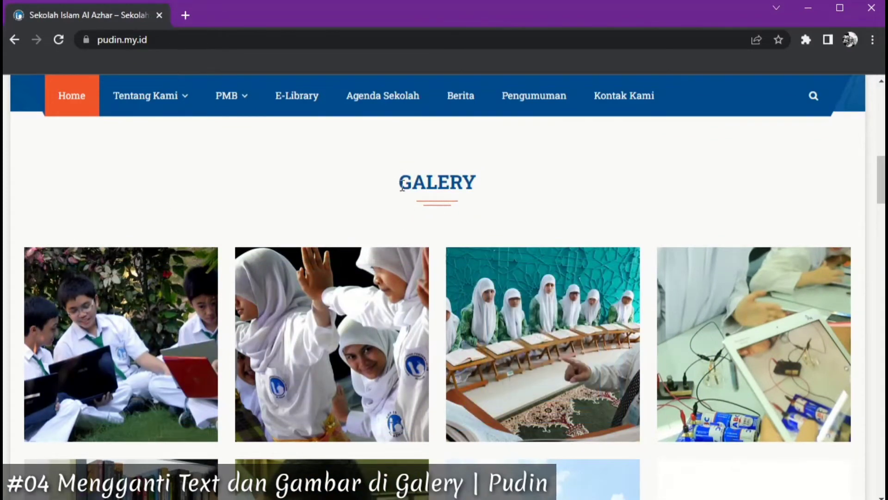
Step: Examine the Galery section's heading text above the image grid
drag(401, 184, 503, 184)
click(505, 184)
drag(402, 184, 479, 181)
click(515, 182)
drag(401, 182, 505, 184)
click(507, 181)
scroll(470, 264, down, 3)
scroll(469, 257, up, 3)
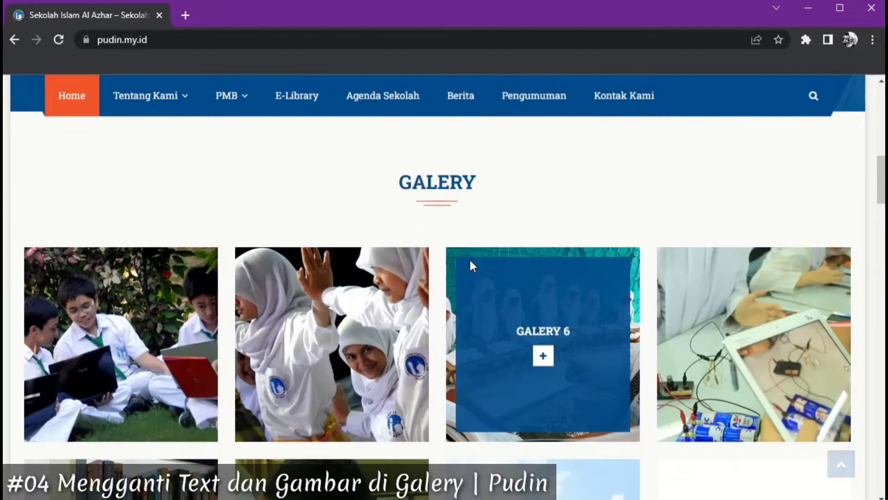
drag(401, 182, 474, 181)
click(508, 185)
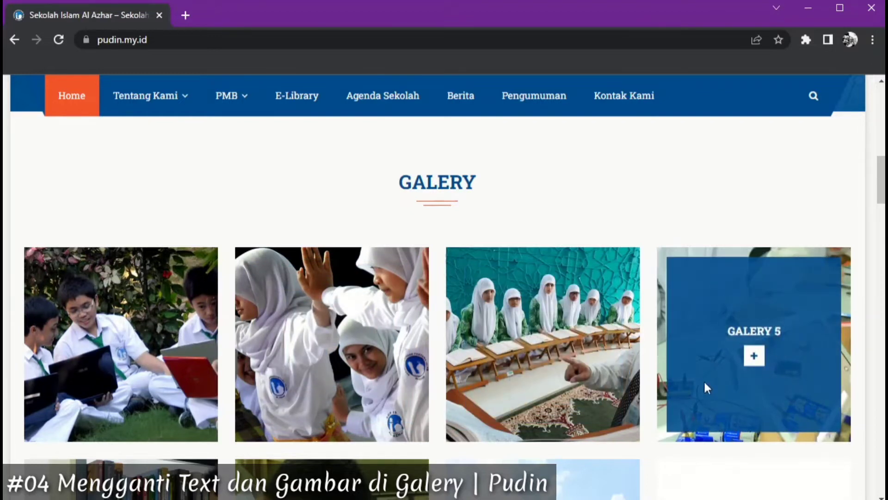
Step: Look over the gallery images down to the lower row with the image-size sample, and return to the section heading
scroll(685, 368, down, 1)
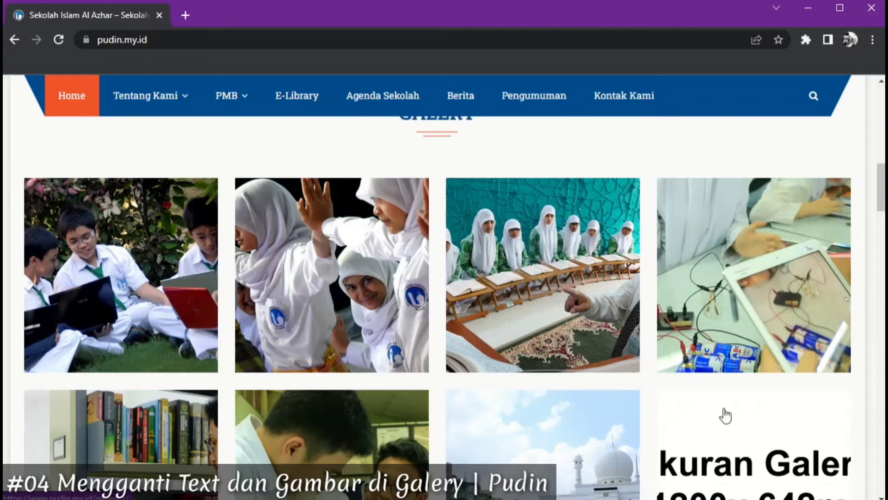
scroll(159, 399, down, 2)
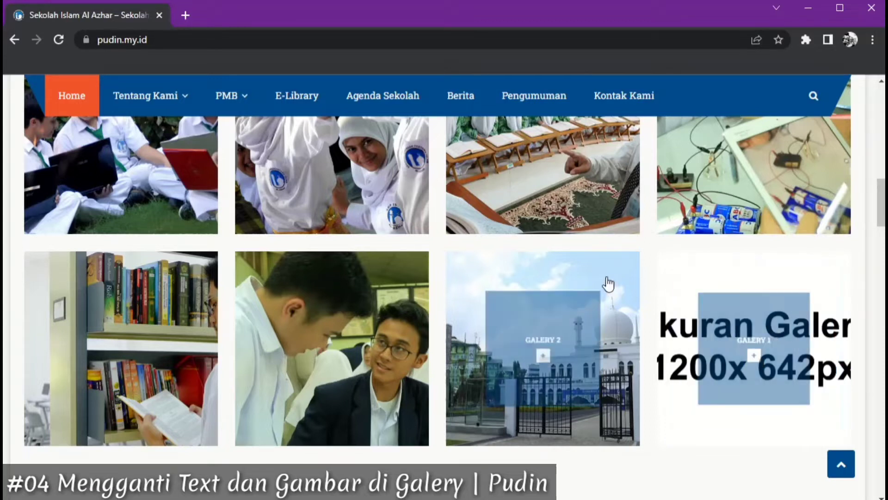
scroll(606, 277, up, 3)
scroll(606, 273, up, 2)
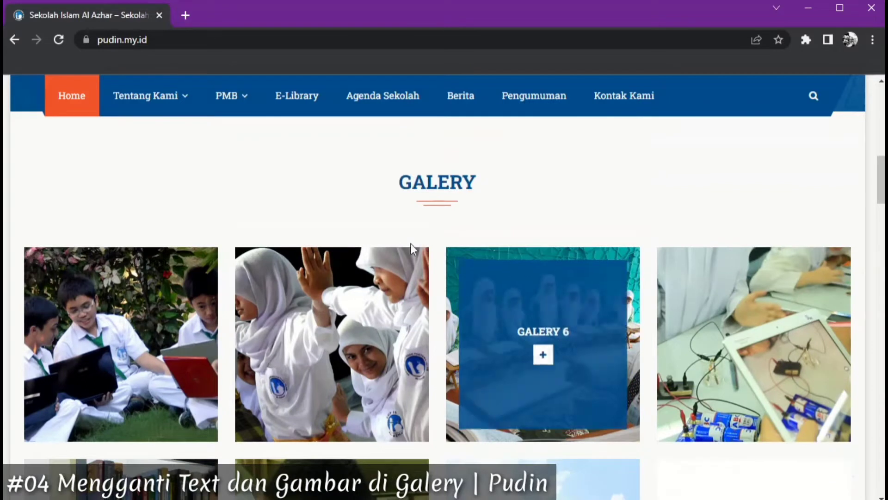
drag(399, 181, 476, 178)
click(498, 184)
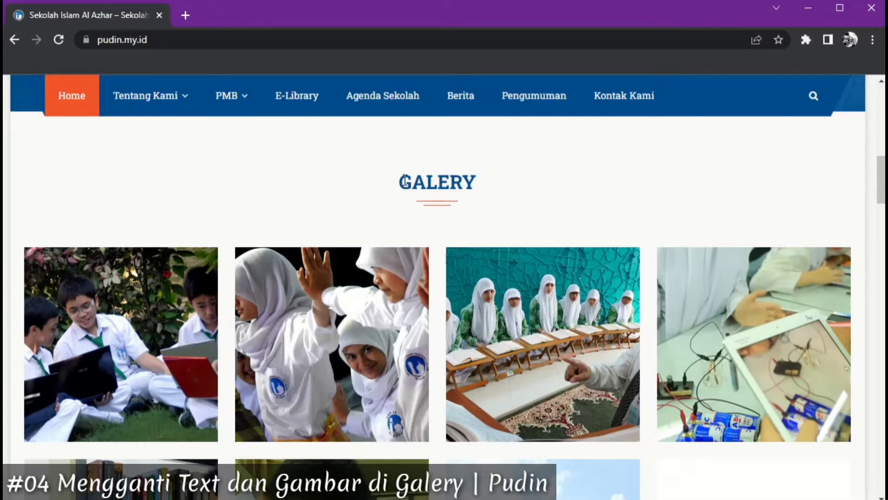
drag(405, 182, 476, 180)
click(401, 183)
drag(400, 183, 484, 186)
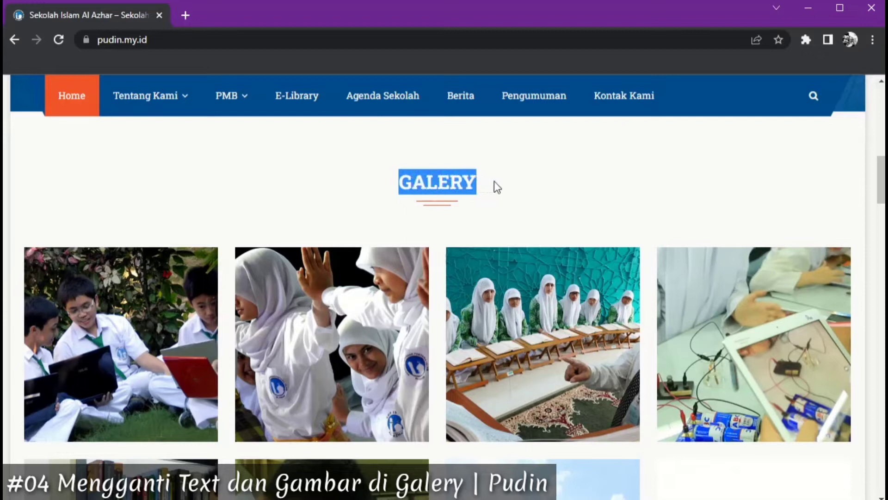
click(495, 181)
drag(404, 183, 470, 182)
click(440, 183)
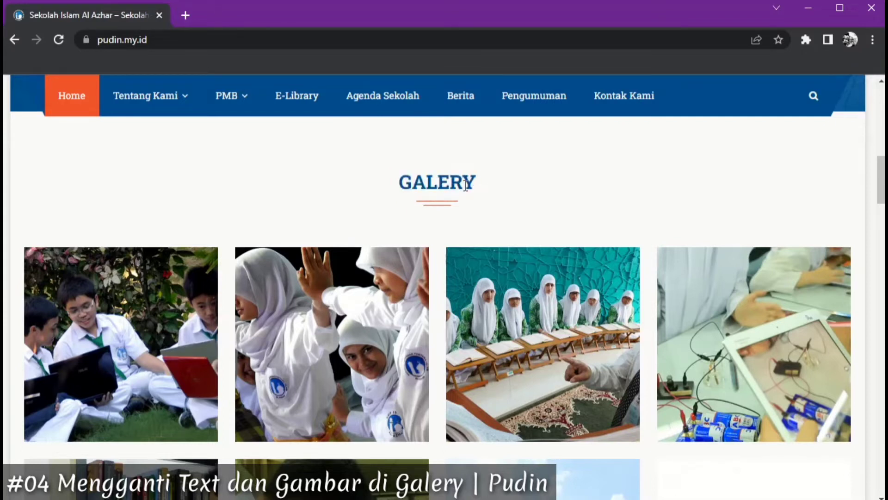
drag(400, 182, 450, 183)
click(477, 184)
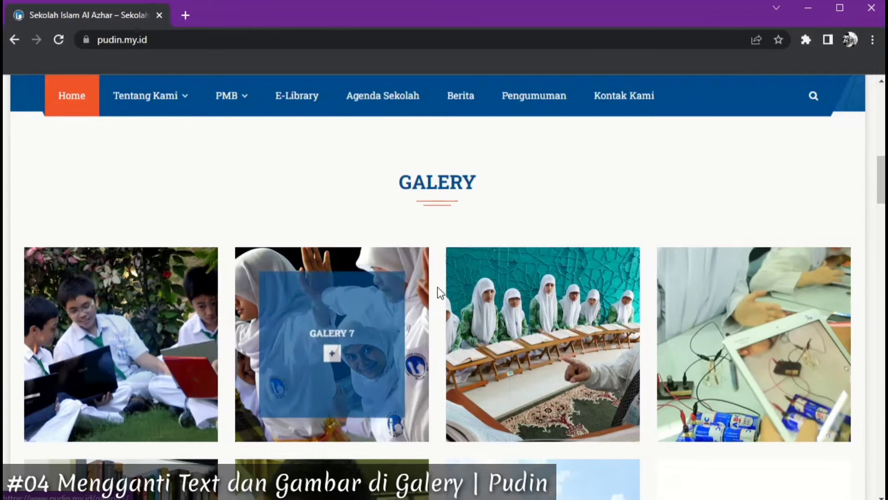
mouse_move(537, 288)
scroll(568, 291, down, 2)
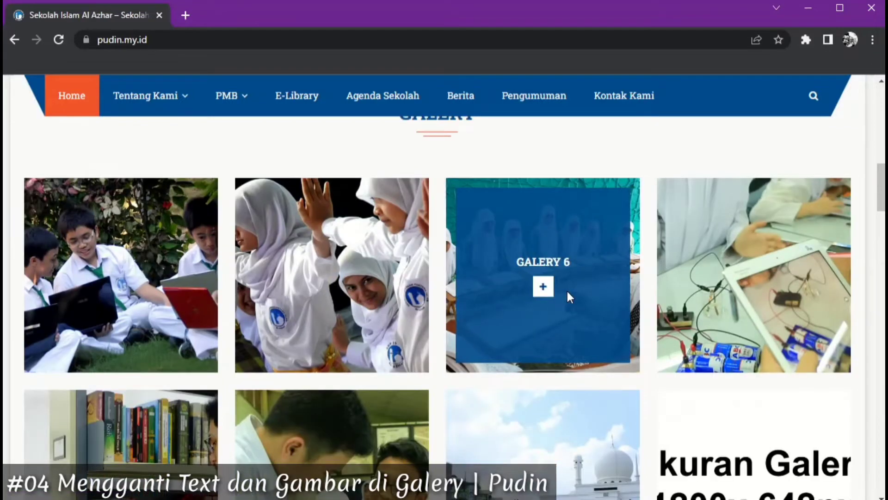
scroll(567, 290, down, 3)
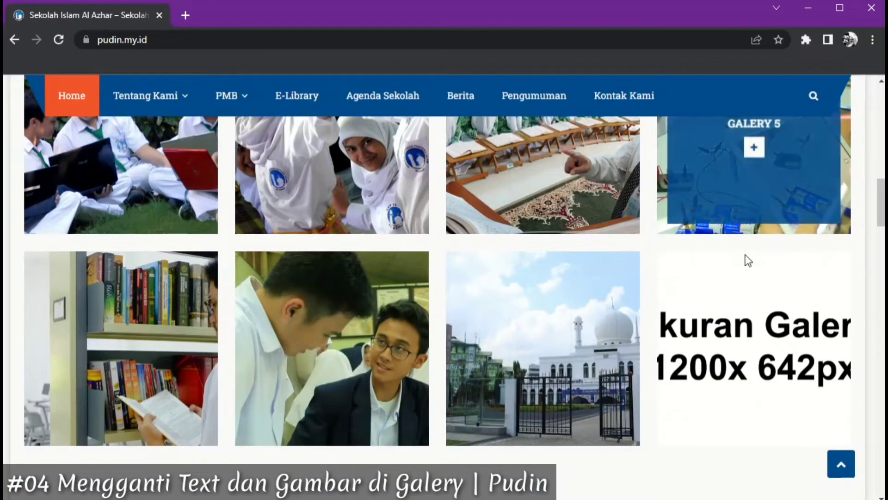
scroll(368, 319, up, 5)
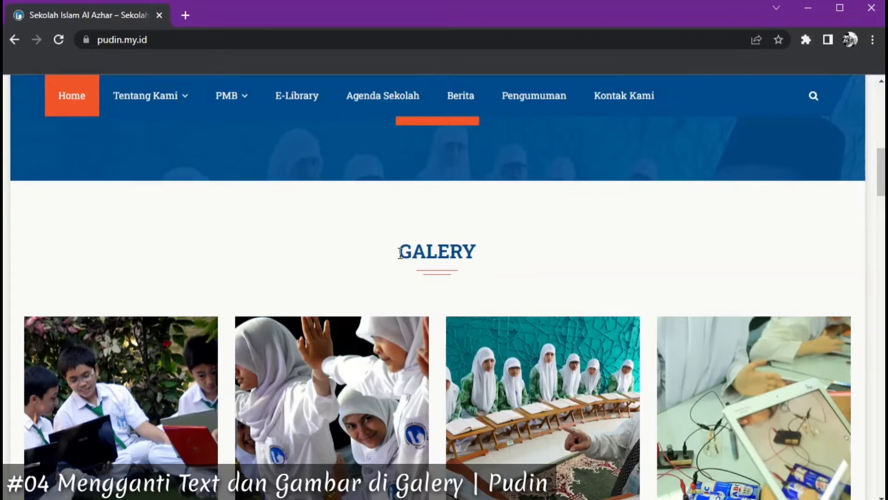
drag(400, 253, 425, 252)
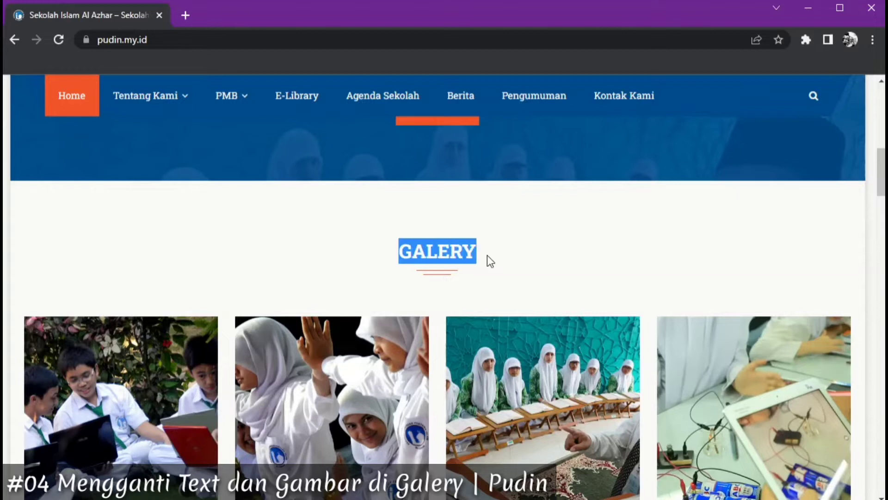
click(514, 250)
drag(402, 253, 481, 252)
drag(397, 254, 478, 253)
click(474, 252)
drag(401, 252, 478, 254)
click(477, 254)
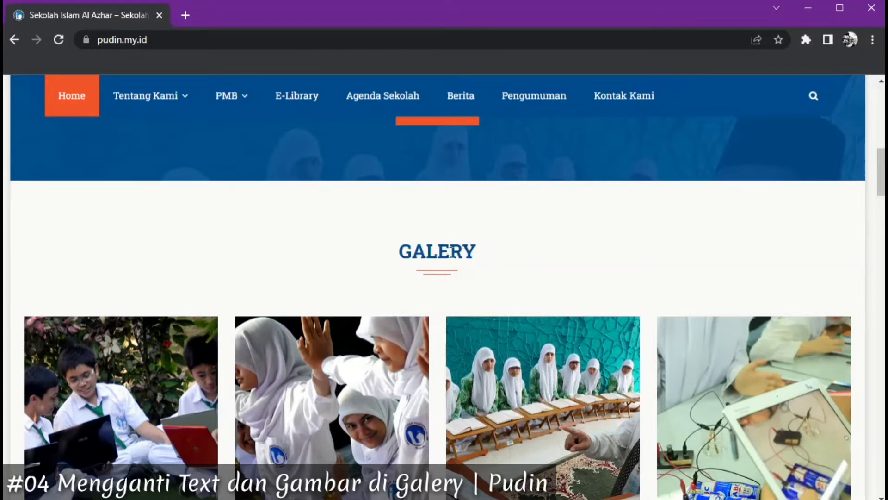
Step: Inspect the overlay caption of the first gallery image and compare it with the Galery section heading
scroll(451, 254, down, 3)
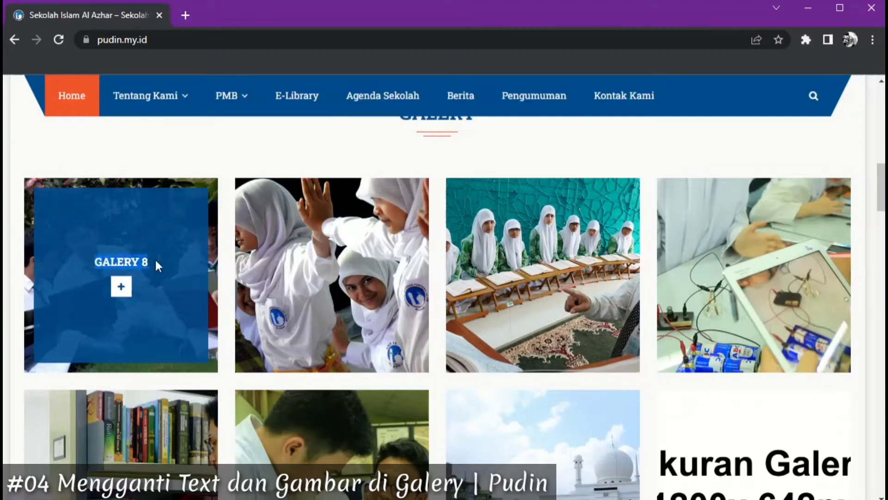
drag(95, 263, 160, 264)
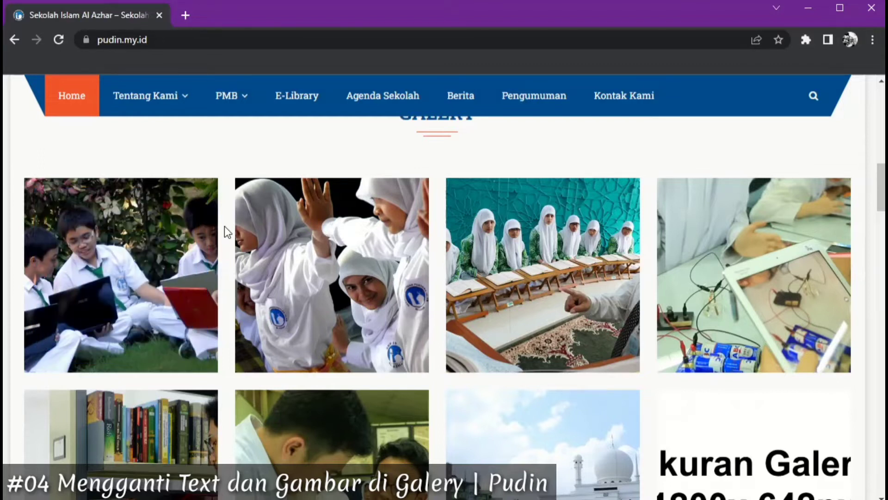
scroll(224, 226, up, 1)
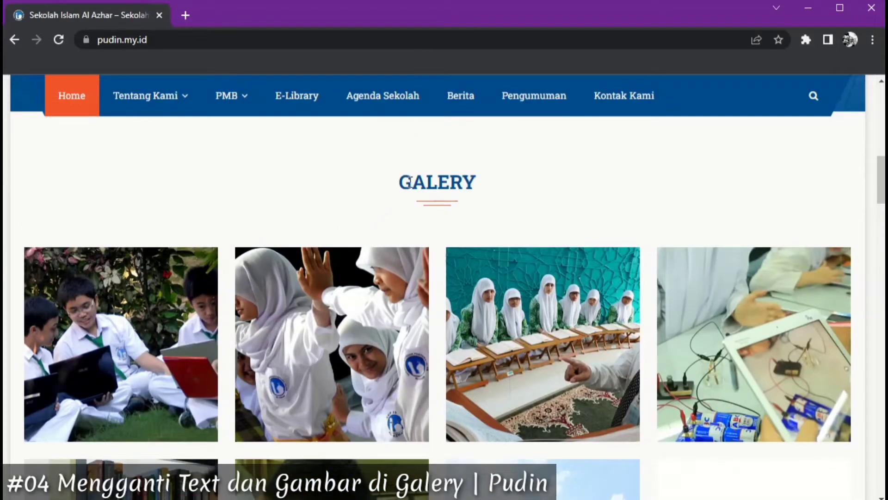
drag(411, 181, 476, 183)
click(482, 185)
mouse_move(140, 298)
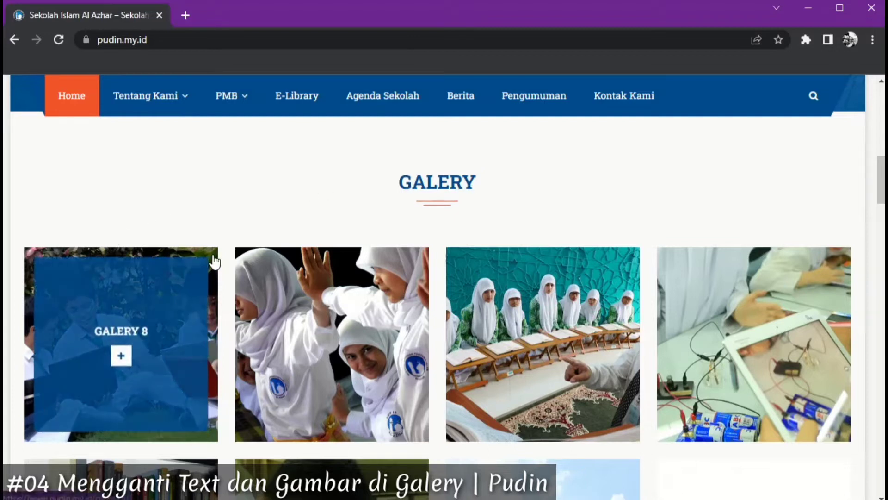
Step: Open the detail page of the first gallery image, Galery 8, and inspect the description text below its photo
drag(93, 332, 136, 329)
click(162, 329)
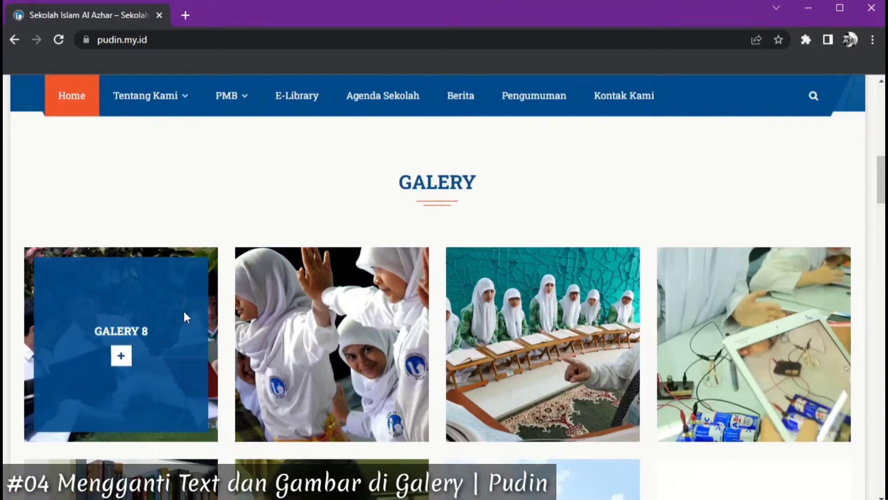
mouse_move(156, 337)
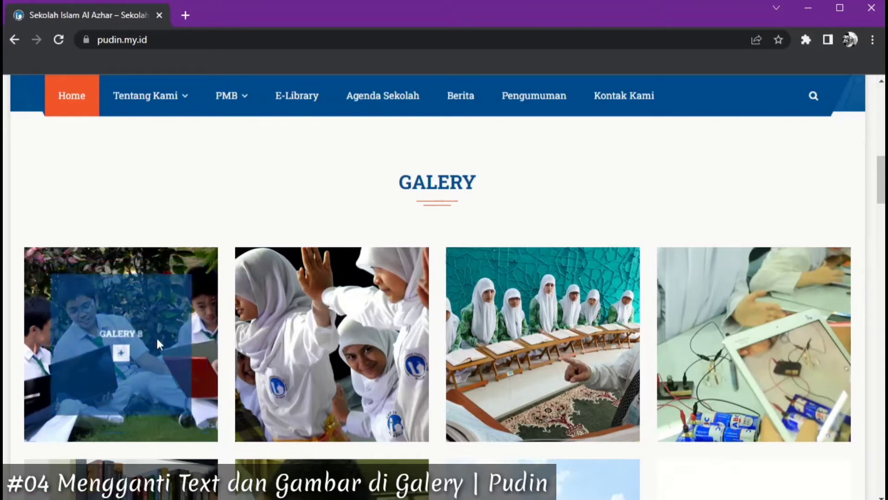
click(121, 358)
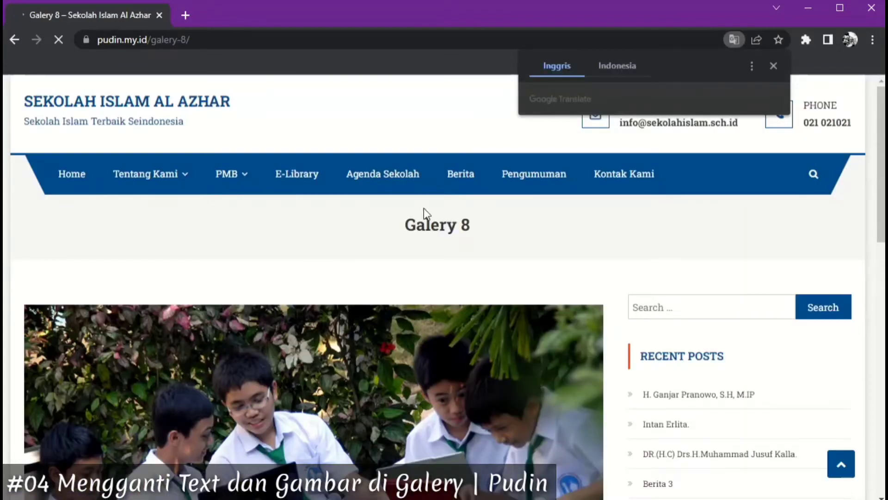
scroll(364, 258, down, 6)
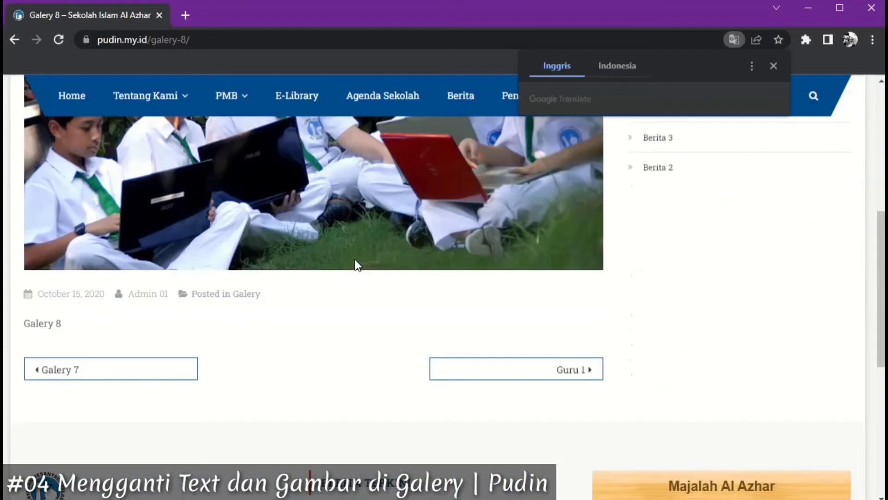
drag(24, 323, 70, 325)
click(73, 325)
Step: Examine the Galery 8 page's full-size photo, description text and page title
scroll(296, 223, up, 3)
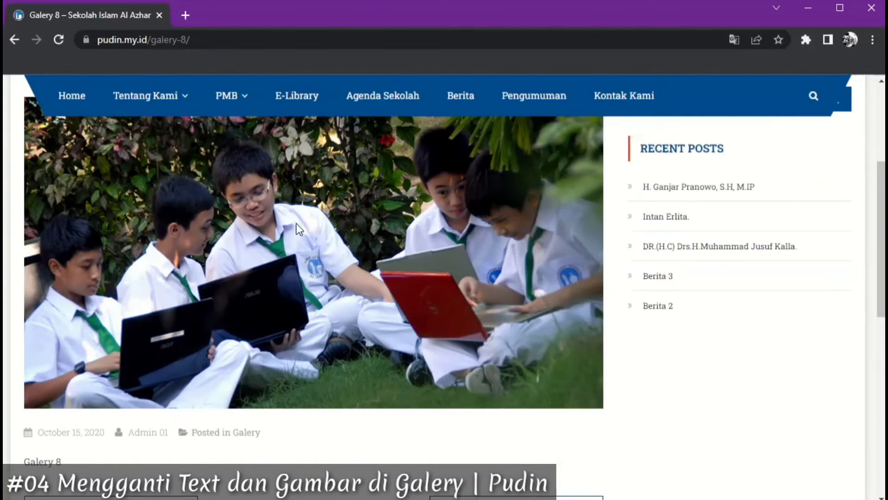
scroll(213, 285, up, 2)
scroll(350, 271, down, 3)
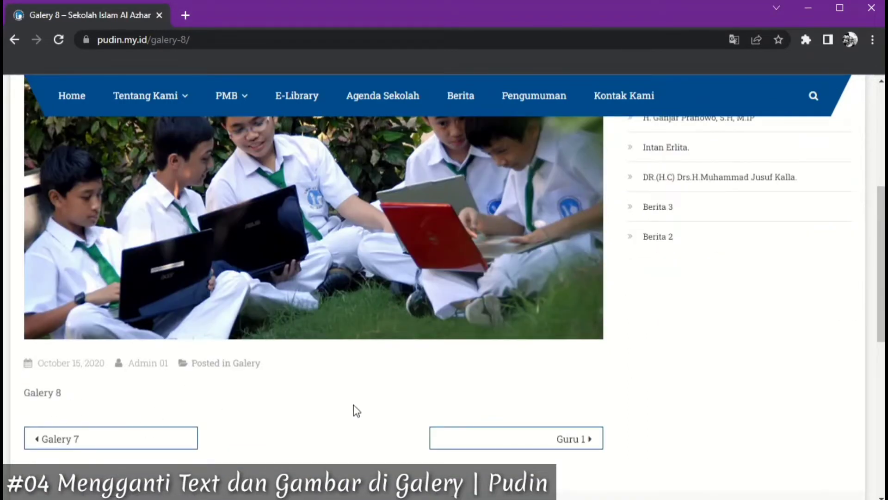
scroll(273, 306, up, 2)
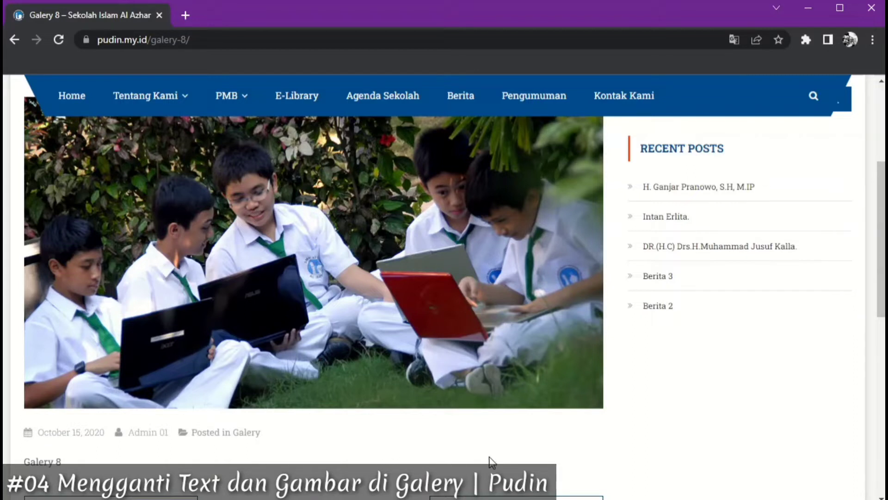
scroll(292, 254, up, 3)
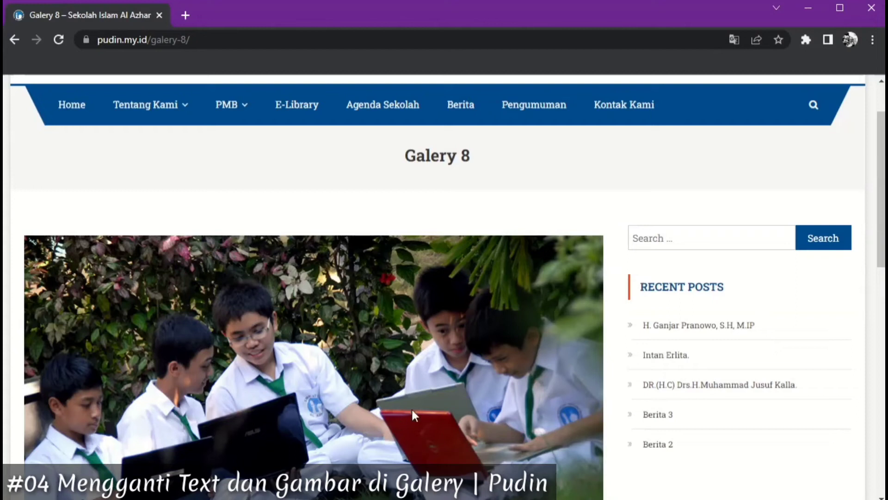
scroll(266, 374, down, 3)
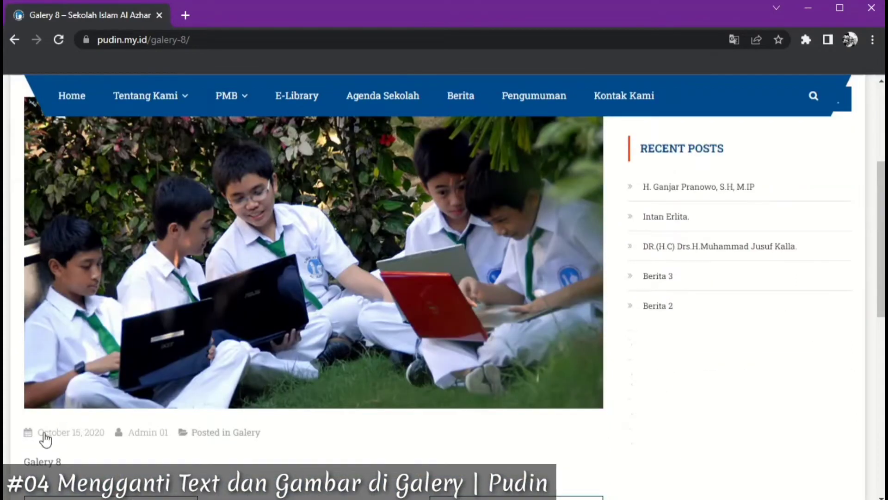
scroll(182, 452, down, 3)
scroll(209, 341, up, 3)
scroll(308, 306, up, 2)
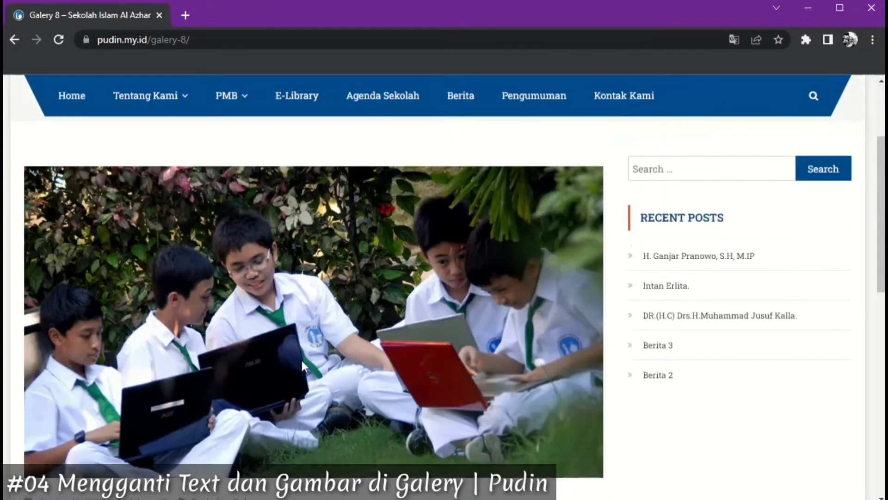
scroll(329, 300, up, 3)
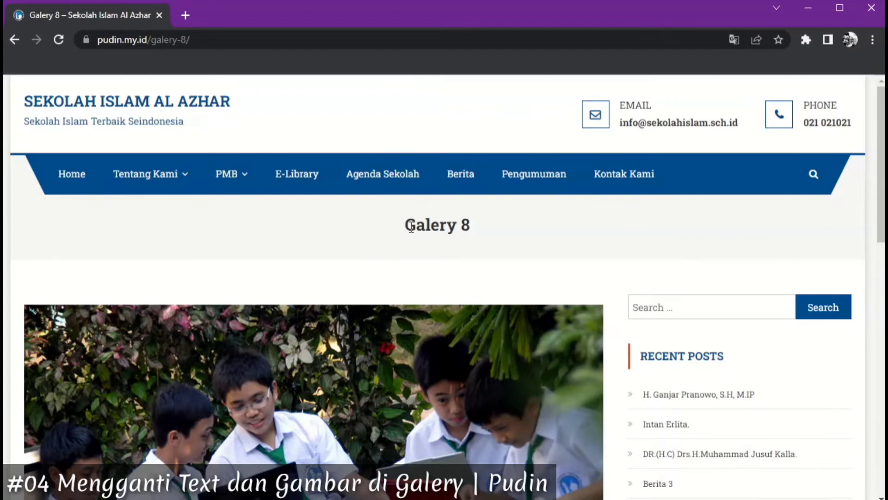
triple_click(444, 225)
Step: Return to the homepage and review the first gallery image's caption and the Galery section
click(15, 40)
mouse_move(132, 313)
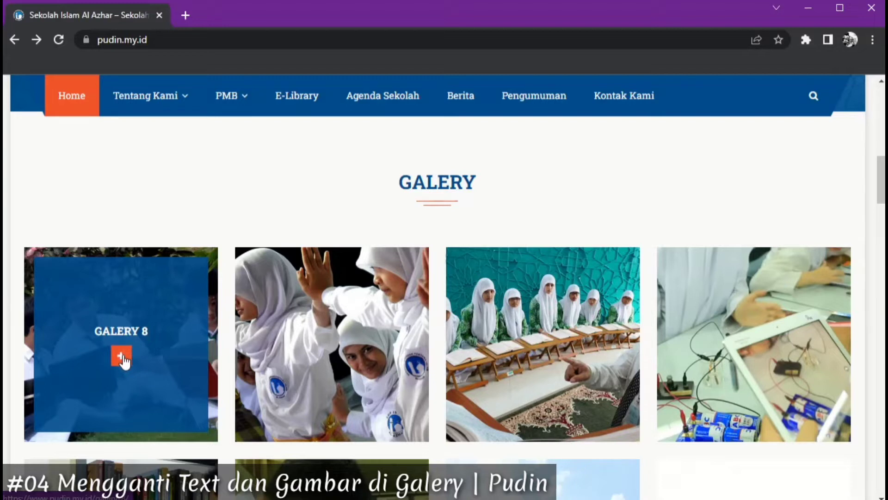
scroll(333, 198, up, 3)
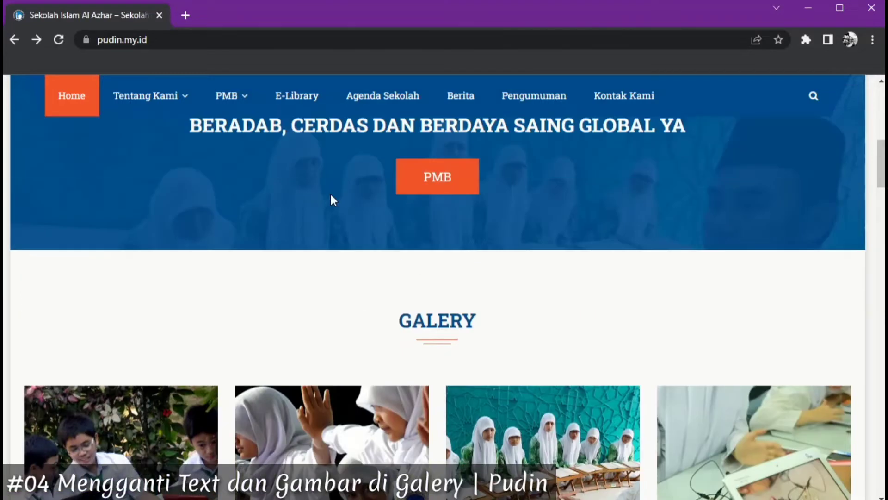
scroll(333, 199, down, 2)
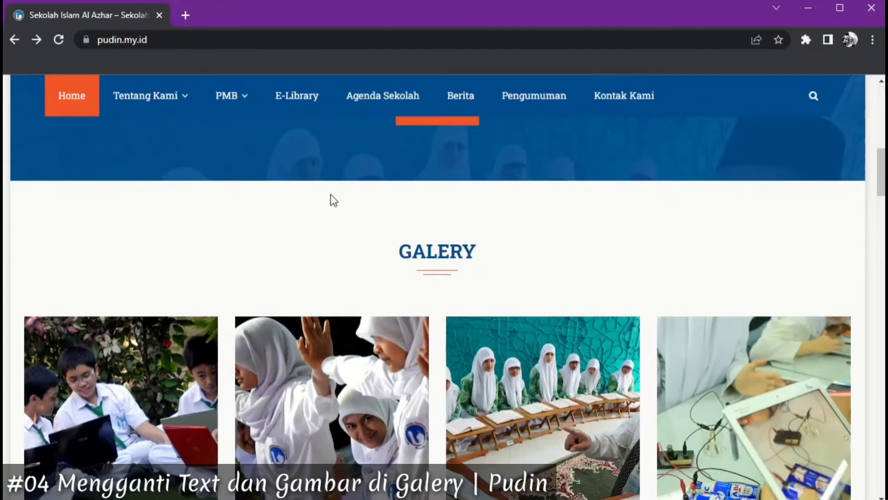
click(172, 39)
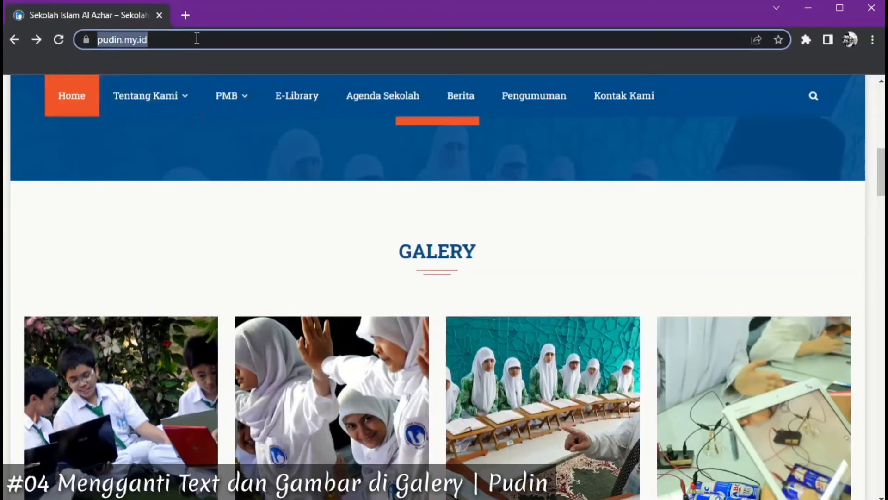
click(197, 39)
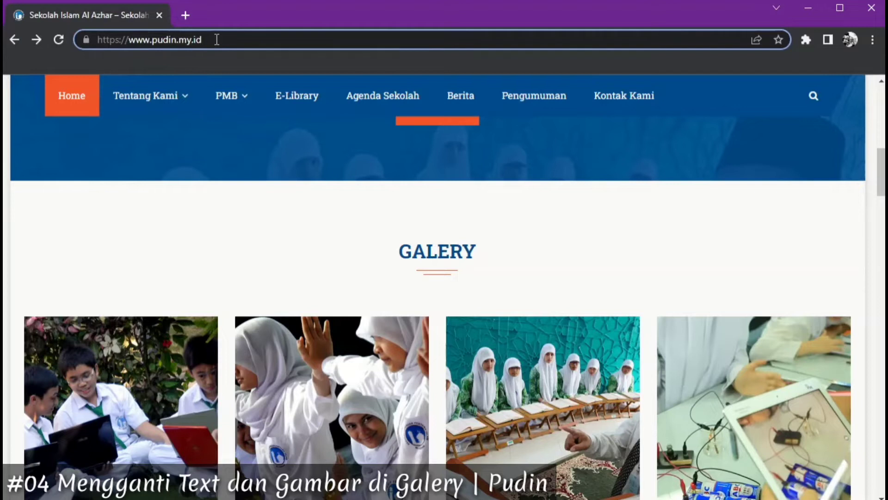
text(/bo)
key(Return)
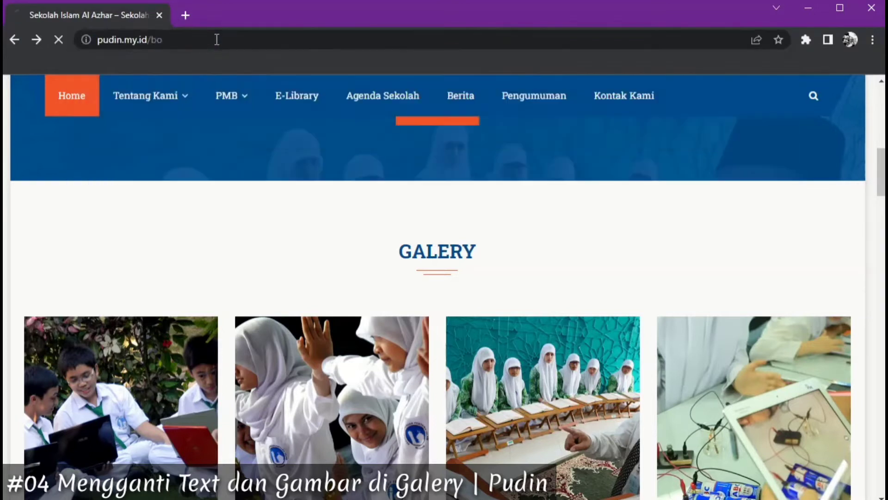
Step: Log in to WordPress with the saved administrator username and the account password
text(ad)
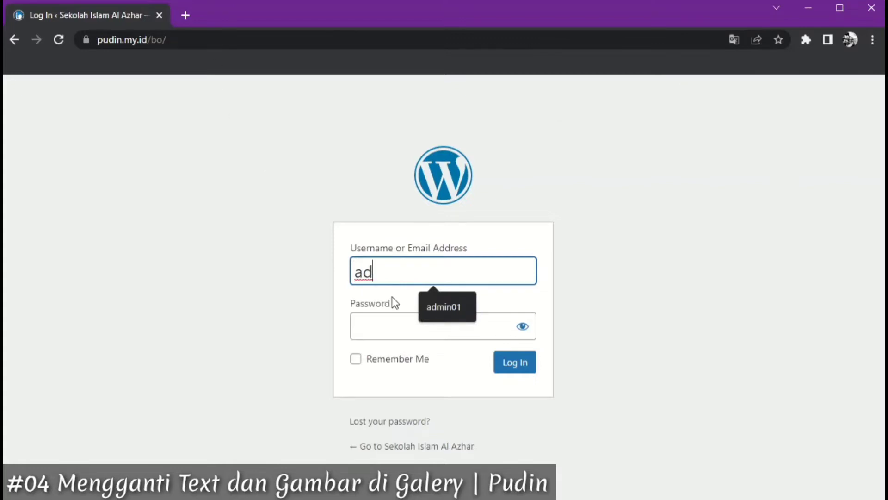
click(444, 307)
click(437, 324)
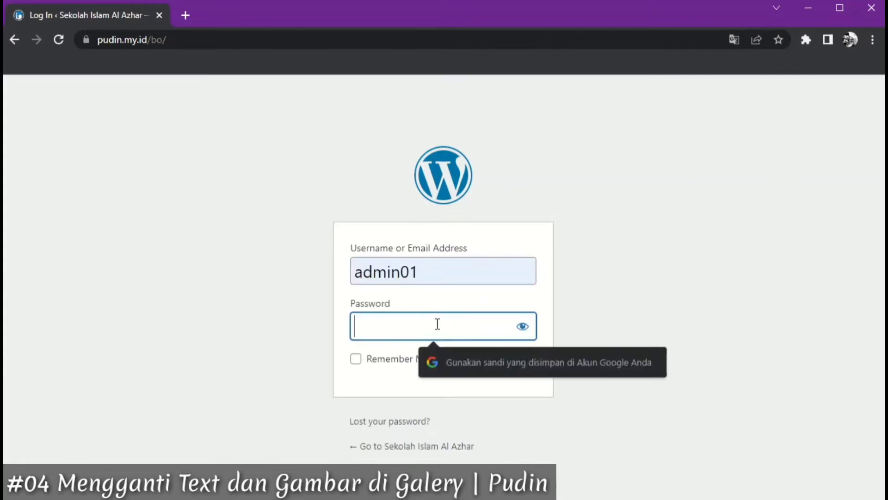
text(••••)
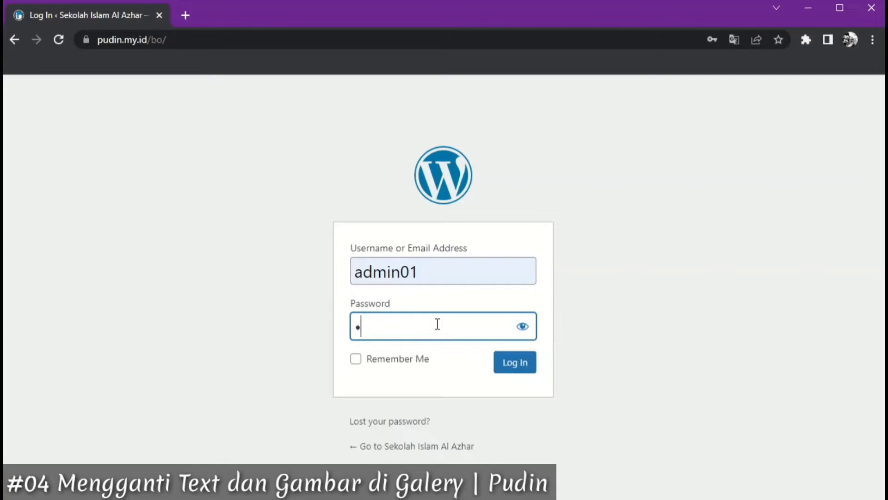
text(•••••)
key(Return)
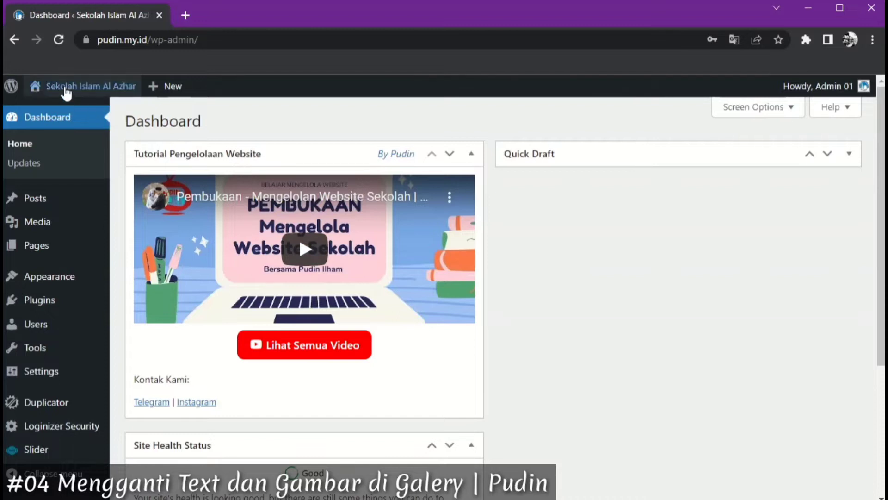
Step: Open the site's public homepage in a new browser tab alongside the dashboard and switch between the two
mouse_move(65, 89)
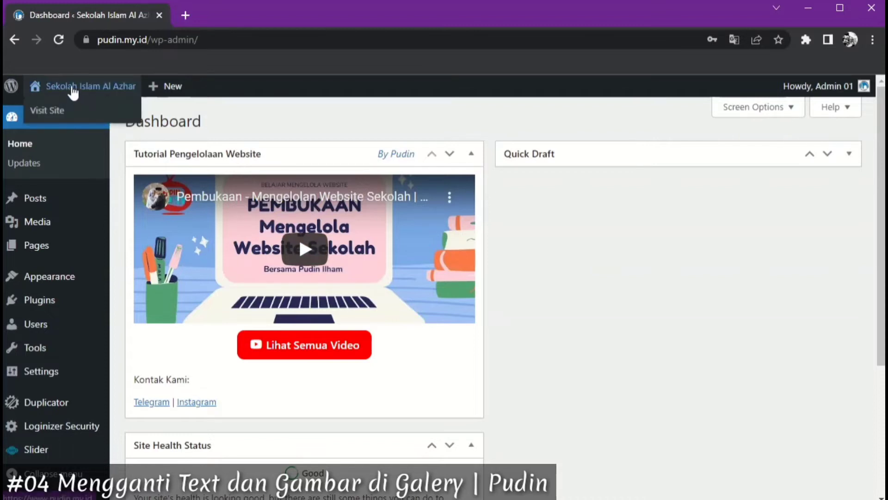
right_click(50, 110)
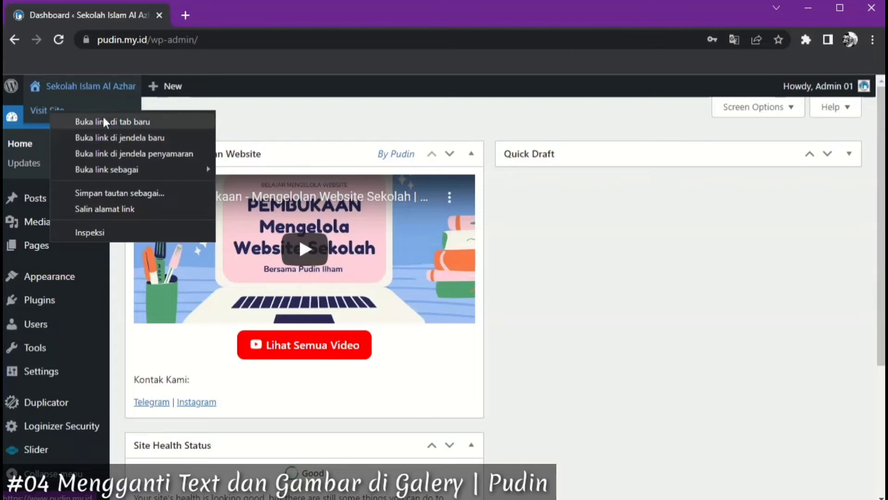
click(118, 121)
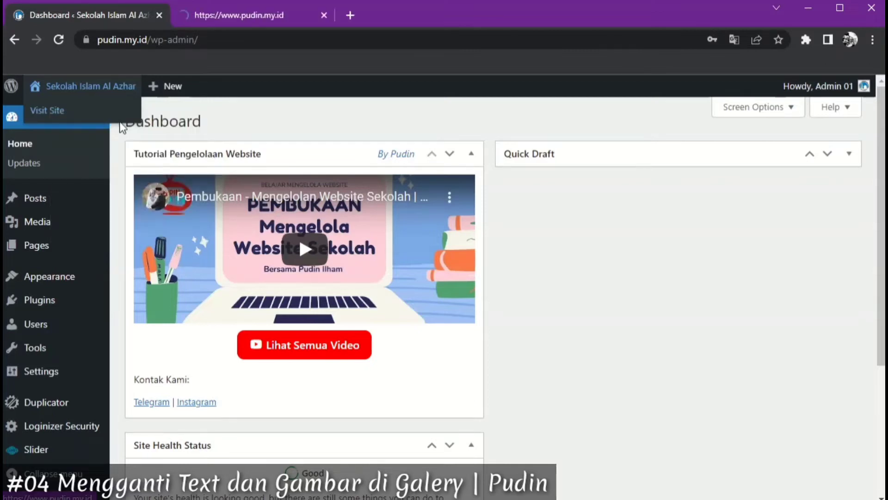
click(257, 13)
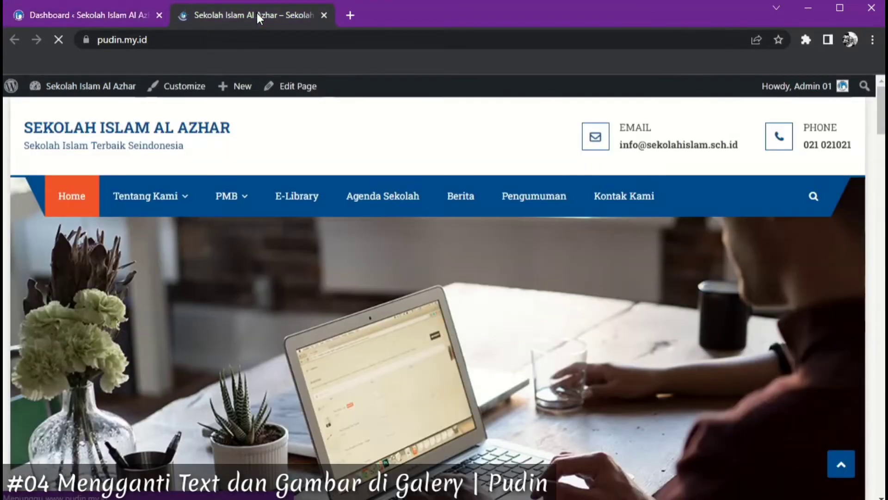
click(101, 15)
click(222, 16)
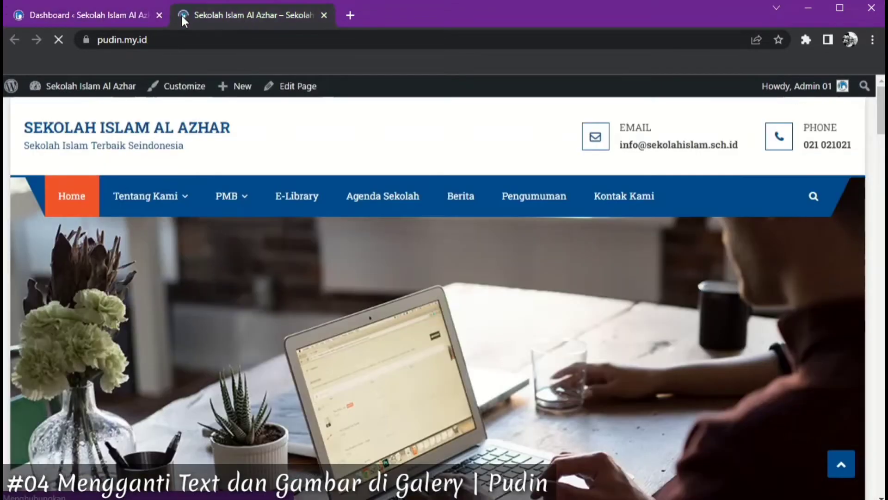
click(130, 15)
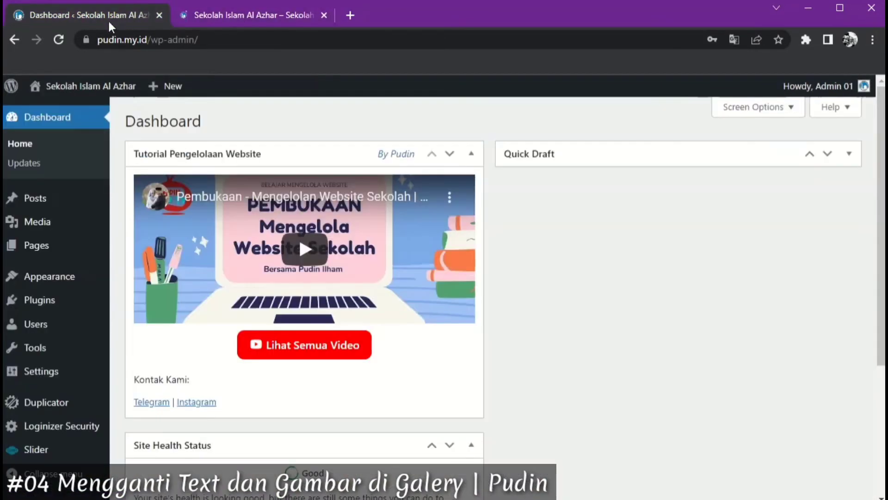
click(247, 9)
Step: Locate the Galery section on the logged-in homepage and examine its heading text
scroll(523, 323, down, 4)
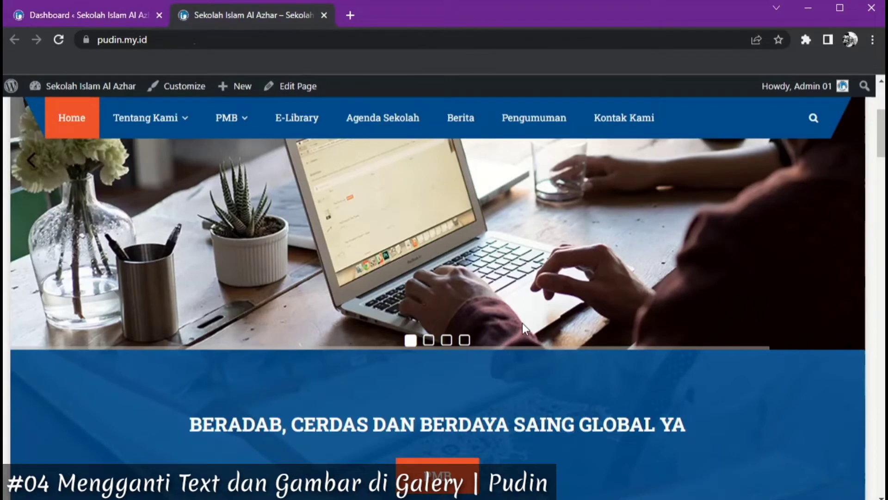
scroll(522, 322, down, 7)
scroll(523, 327, down, 3)
scroll(522, 324, up, 1)
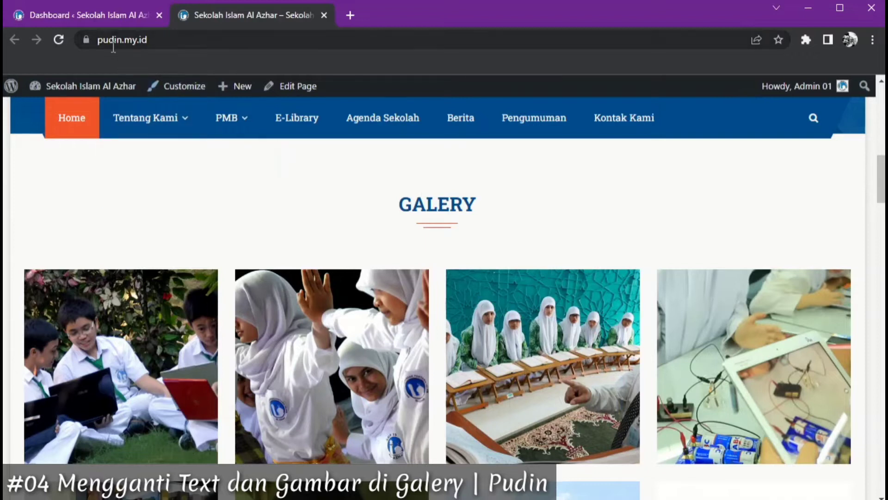
click(64, 15)
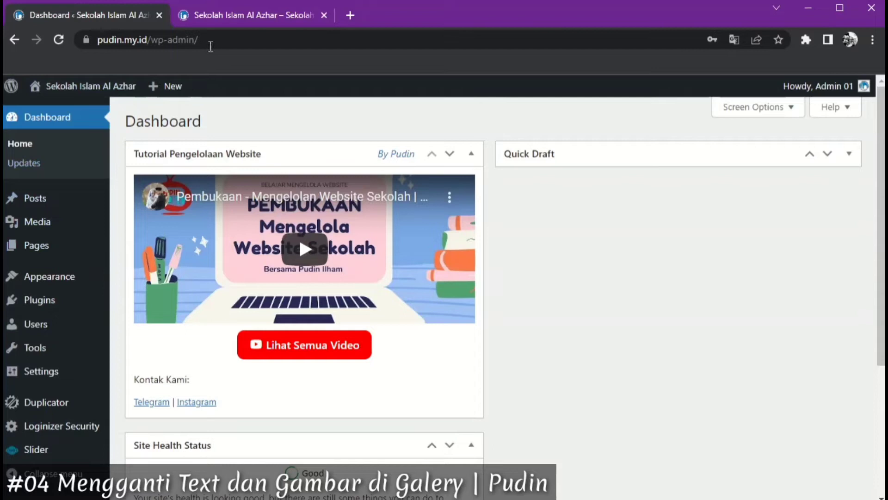
click(220, 15)
drag(404, 207, 479, 210)
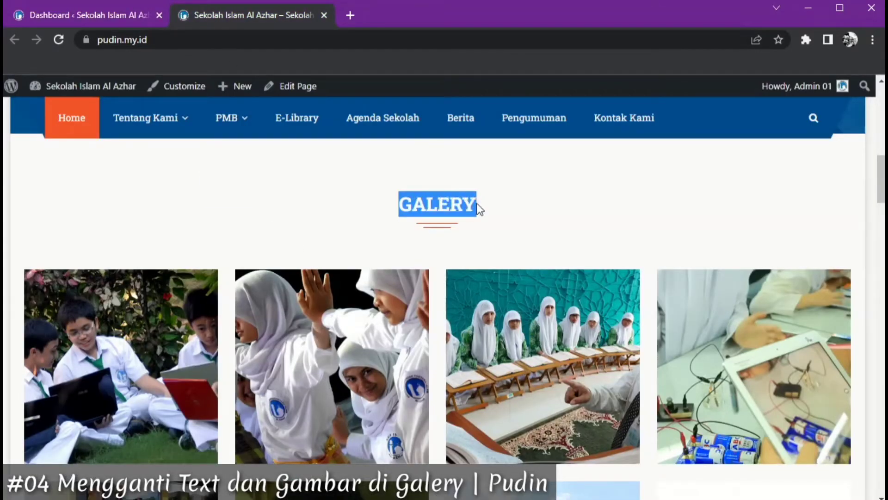
click(476, 207)
drag(402, 204, 475, 200)
click(486, 202)
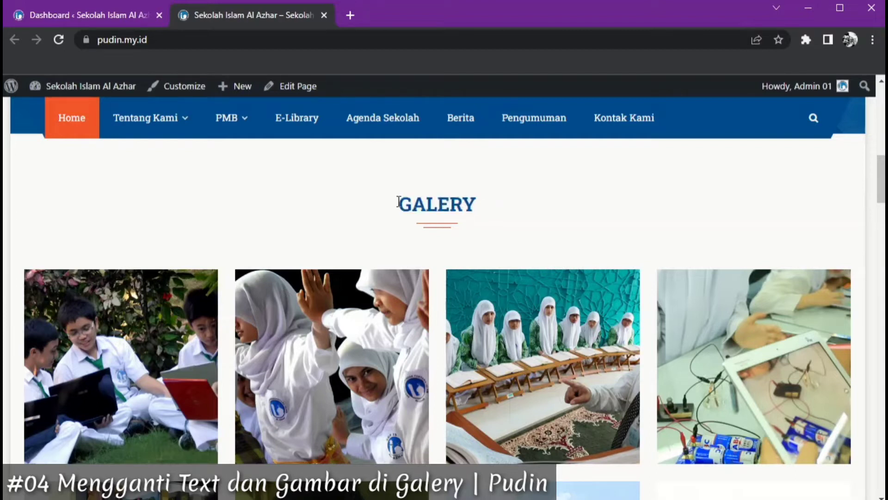
Step: Return to the WordPress dashboard and open the Widgets settings under Appearance
click(97, 17)
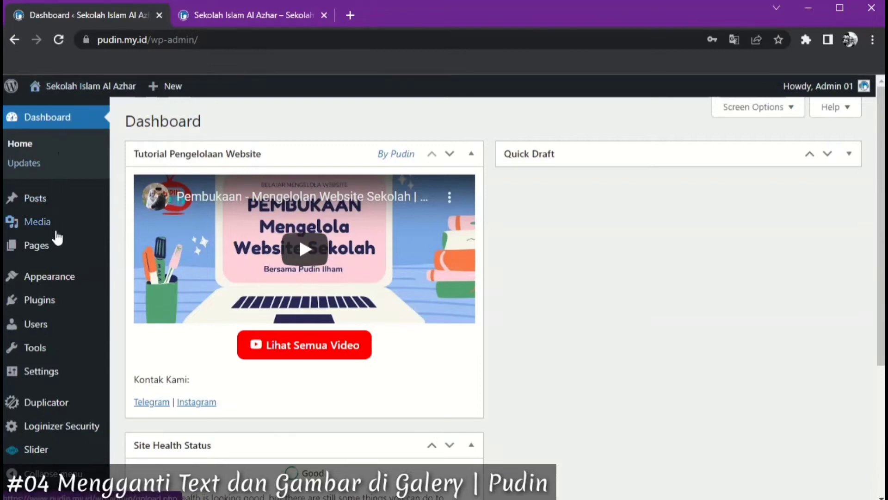
mouse_move(59, 280)
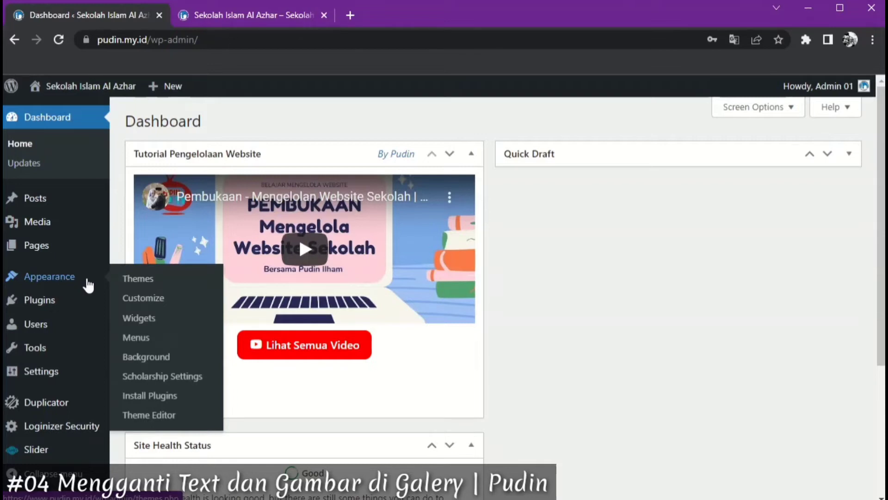
click(139, 319)
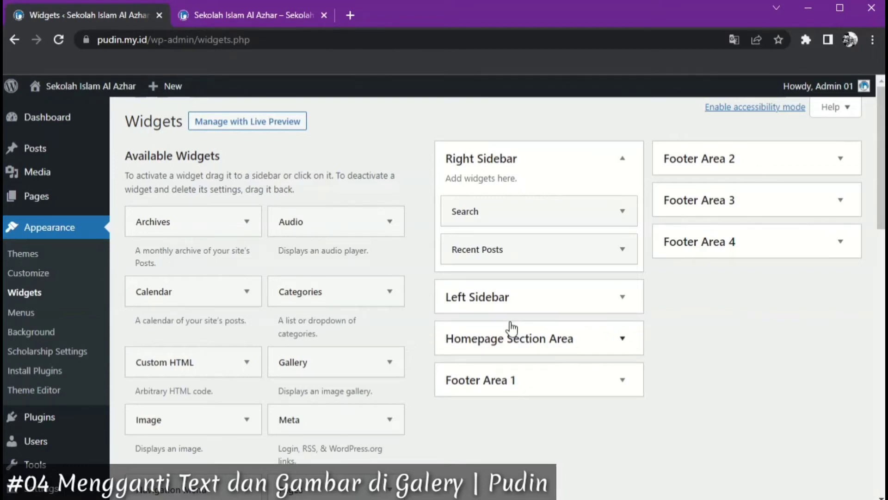
Step: Expand the Homepage Section Area and open the settings of its PUDIN: Galery widget
click(623, 340)
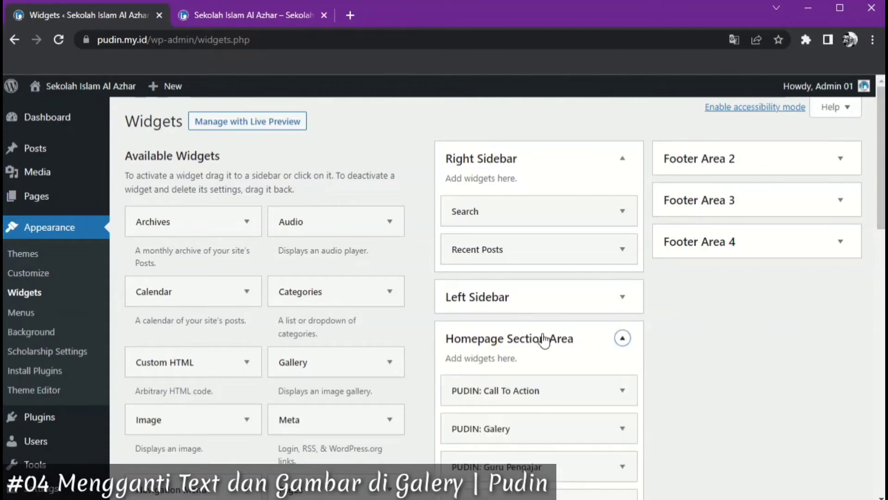
scroll(594, 344, down, 3)
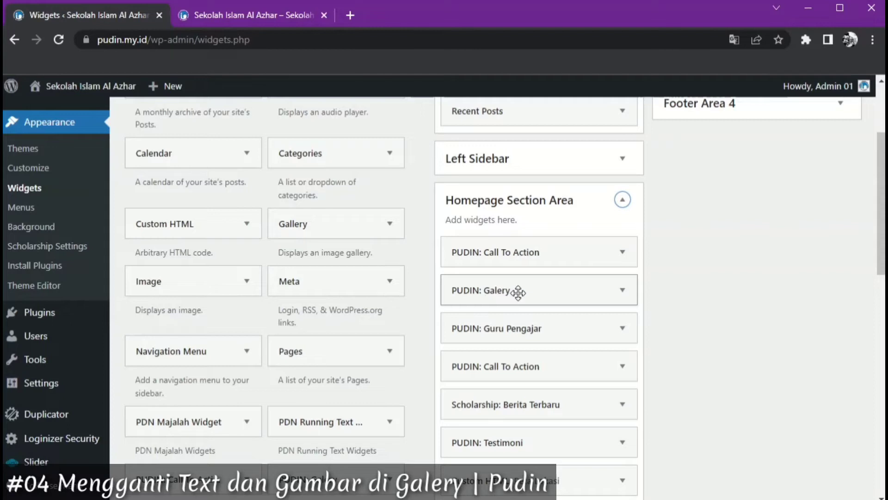
click(623, 292)
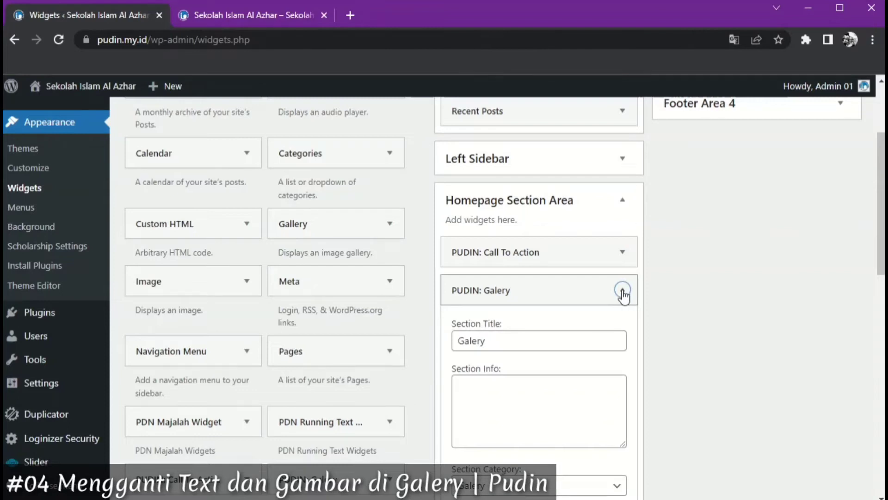
scroll(622, 291, down, 2)
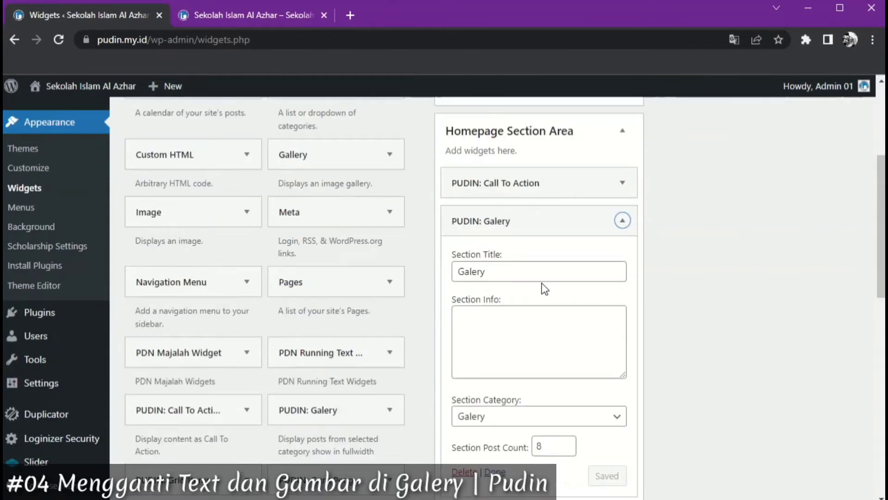
Step: Replace the Galery widget's Section Title with "FASILITAS"
click(497, 273)
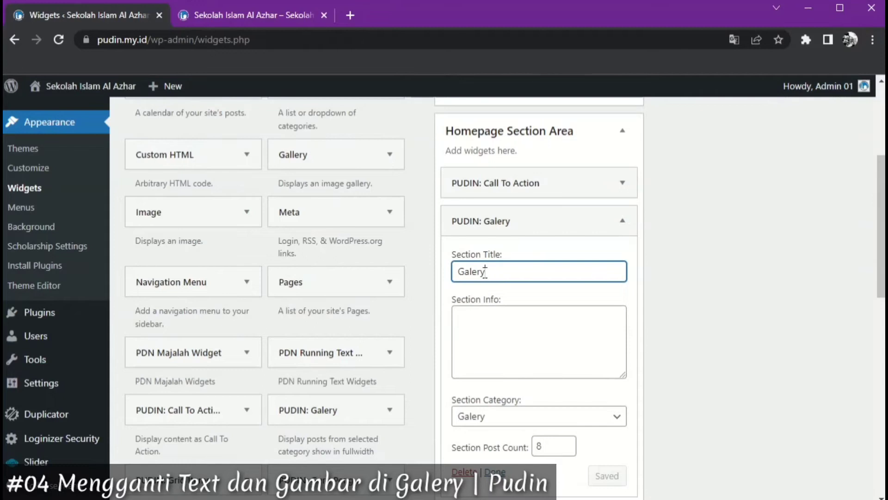
drag(459, 272, 519, 272)
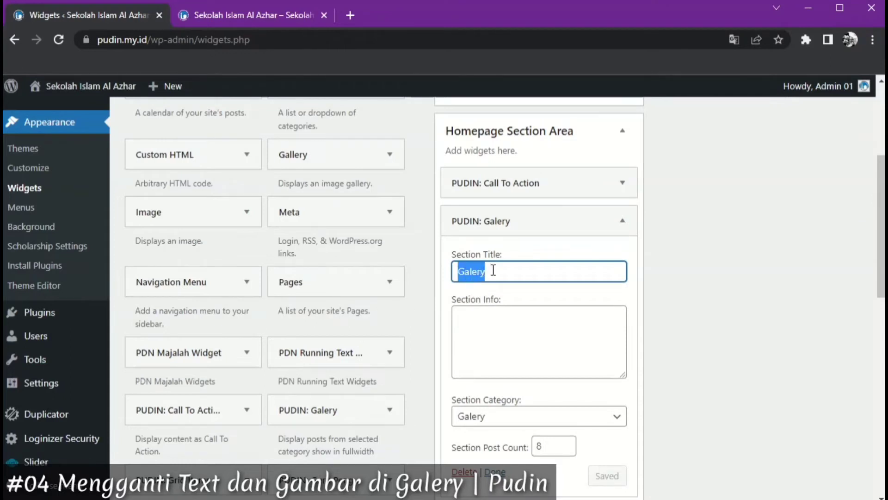
click(519, 271)
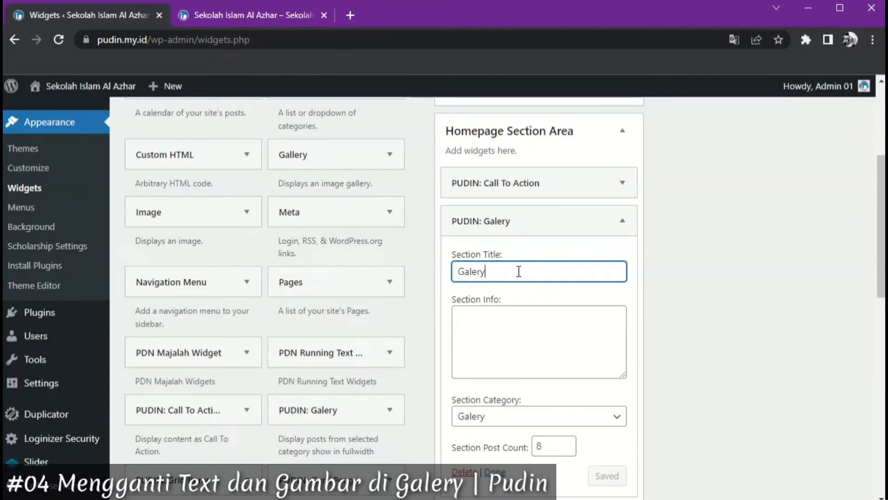
double_click(469, 273)
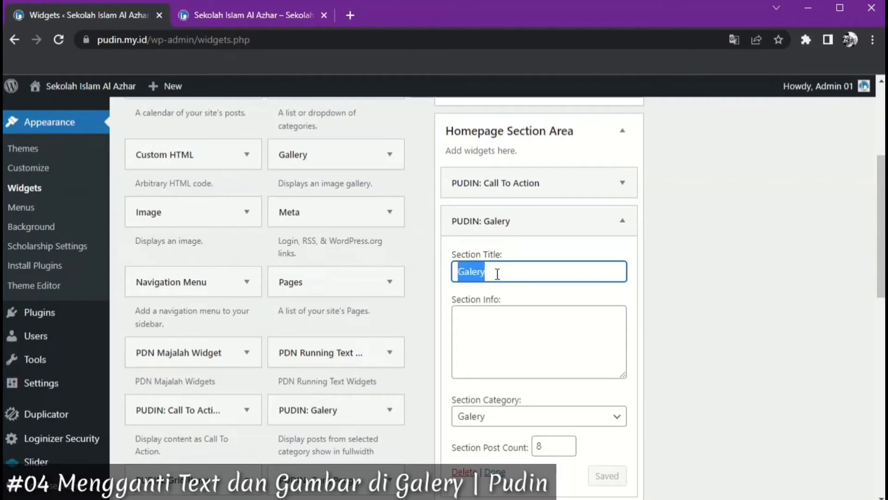
text(Fas)
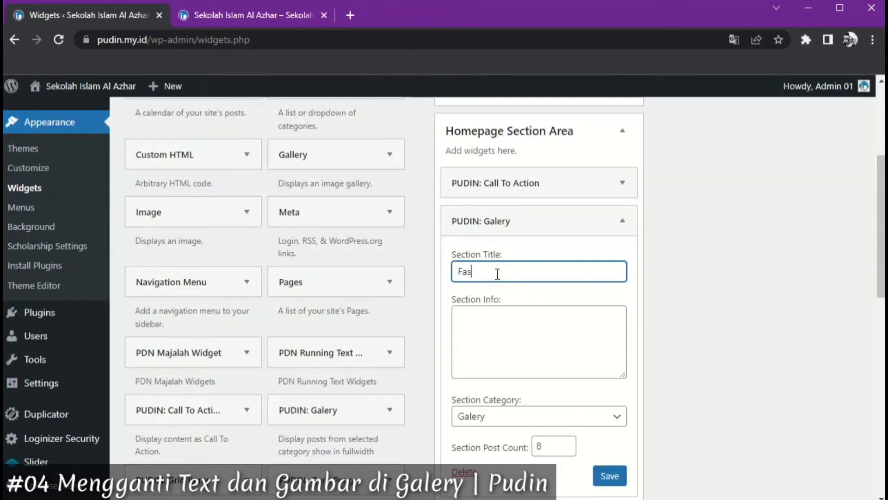
key(BackSpace)
key(BackSpace)
key(BackSpace)
key(BackSpace)
key(BackSpace)
text(FASILITA)
Step: Enter "Ini fasilitas utama di sekolah kami" as the Galery widget's Section Info
click(492, 317)
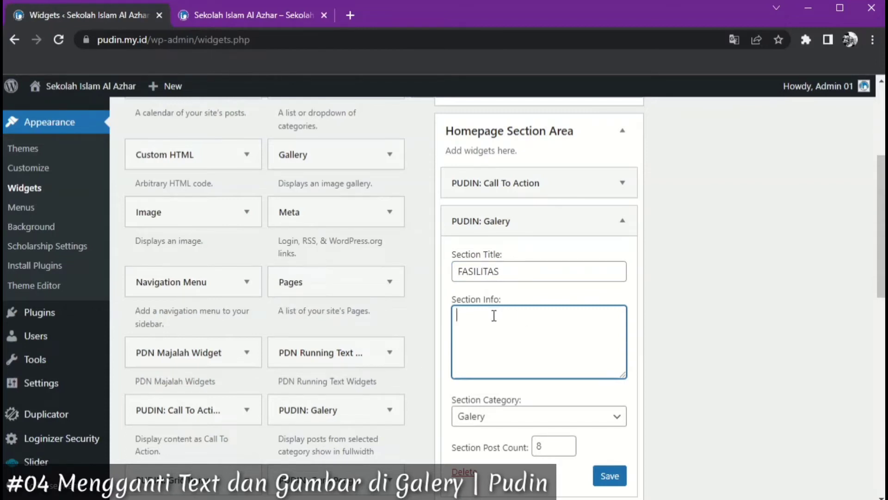
text(INi fasilitas ut)
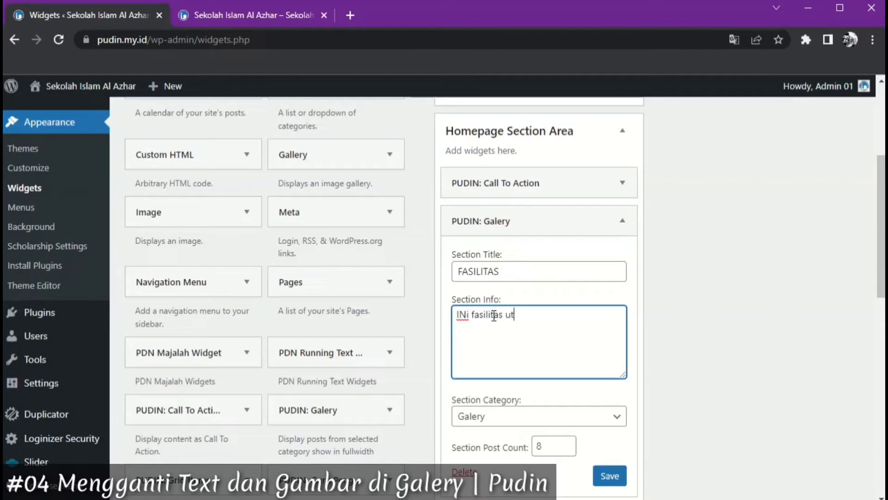
text(ama di sekolah kami)
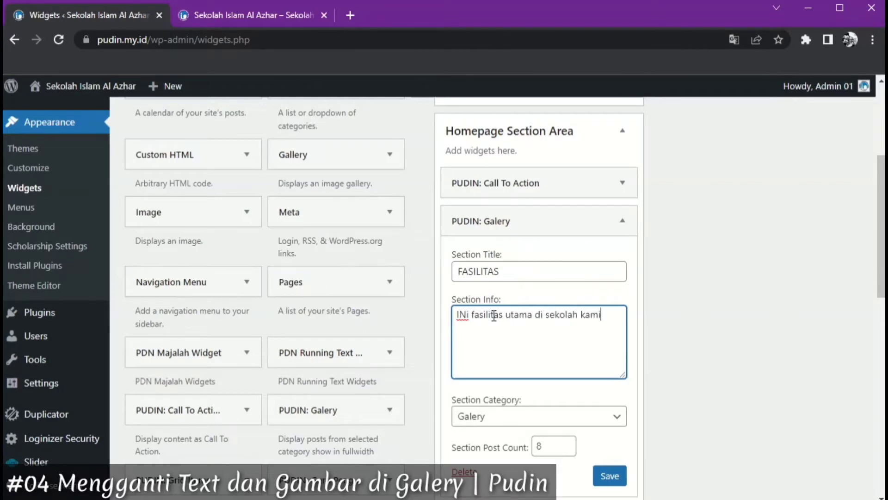
click(469, 315)
key(BackSpace)
text(n)
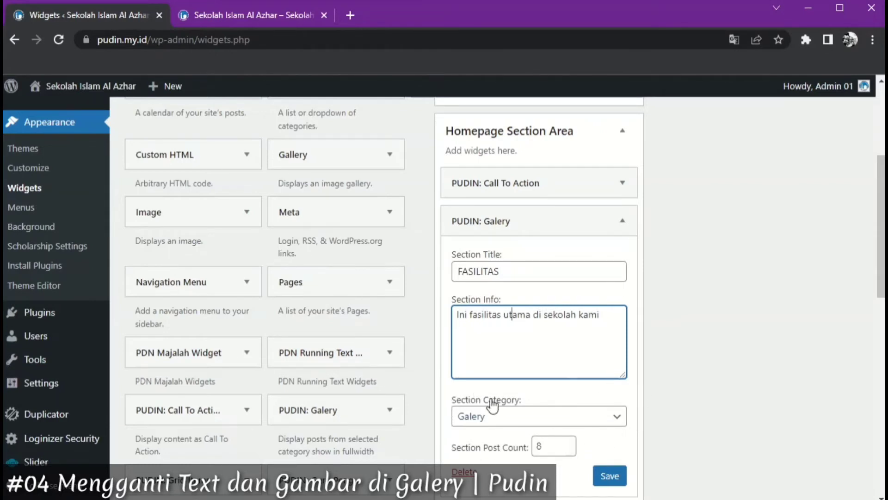
Step: Review the Galery widget's title and info text and save the widget
click(541, 446)
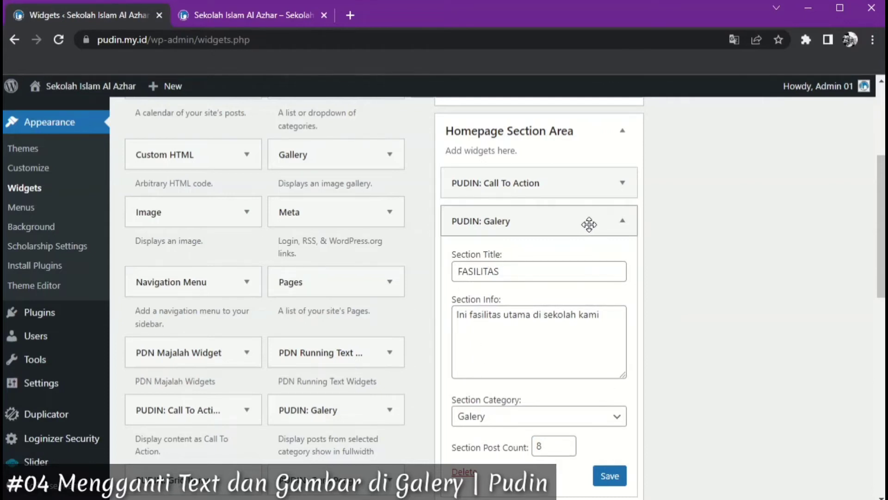
click(509, 274)
drag(455, 274, 509, 273)
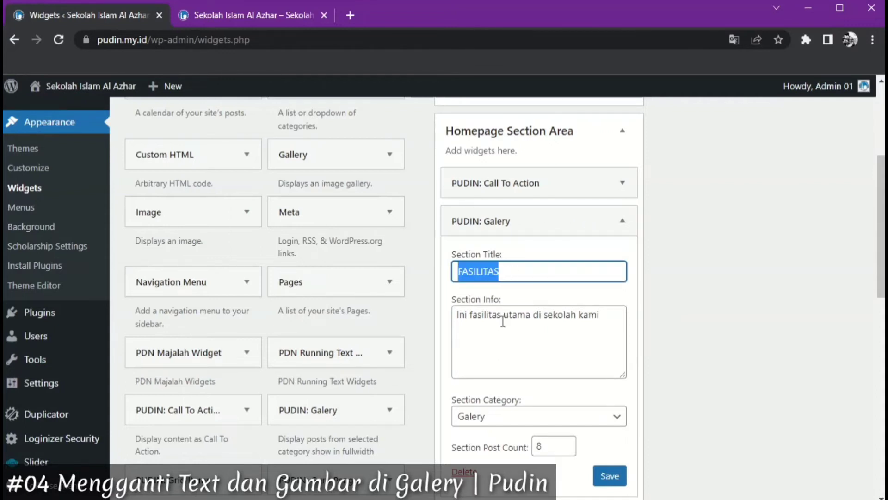
mouse_move(457, 317)
mouse_down()
mouse_move(605, 321)
mouse_move(457, 317)
mouse_up()
click(559, 315)
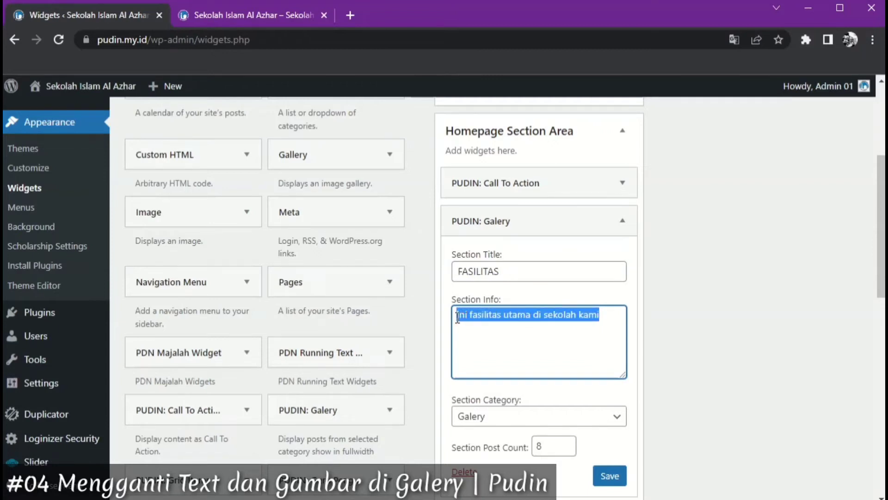
click(488, 318)
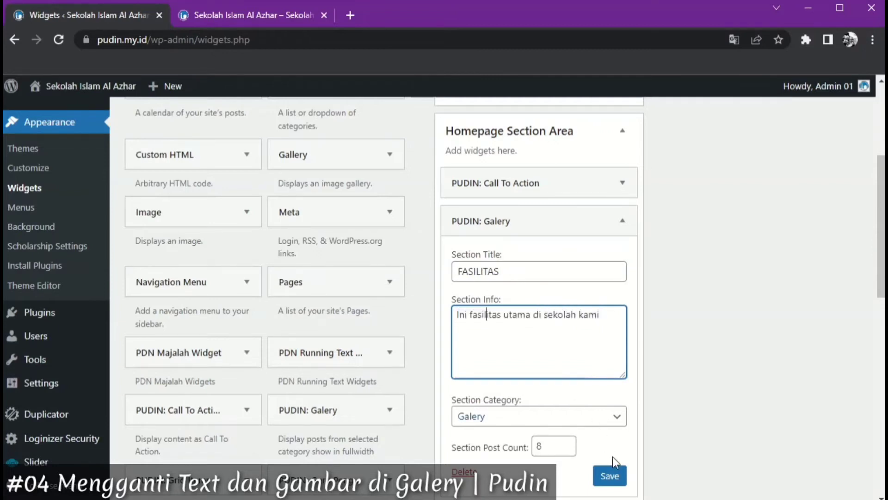
click(611, 476)
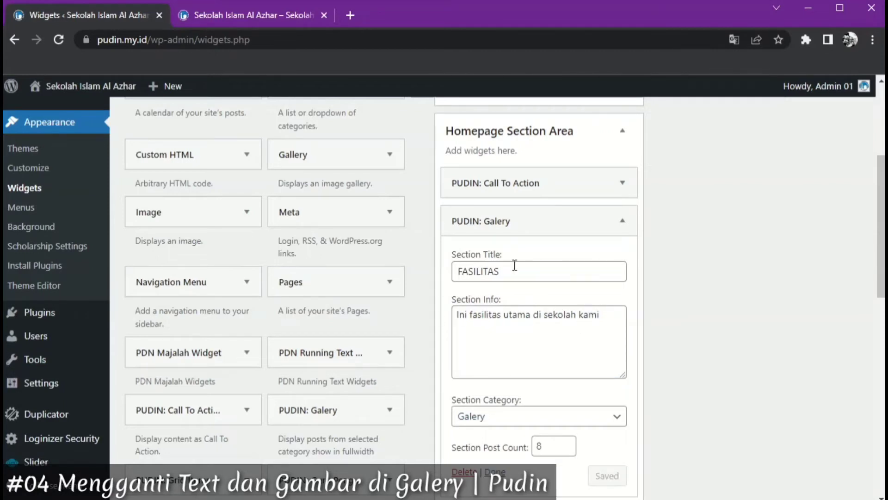
Step: Reload the public homepage in the other browser tab and examine the gallery section's heading and description
click(245, 15)
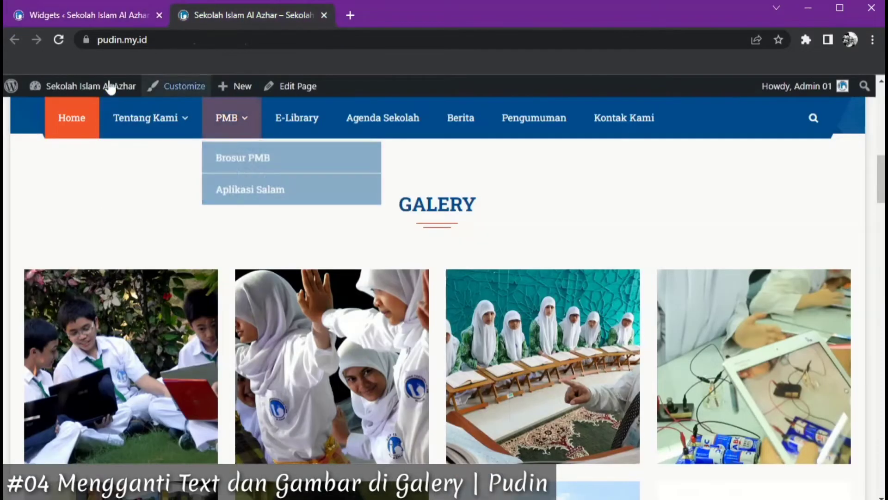
click(57, 40)
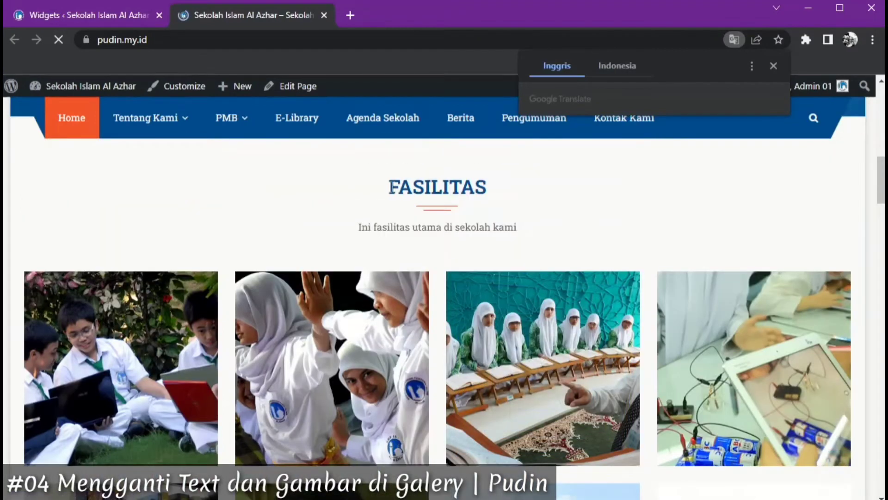
drag(391, 188, 487, 192)
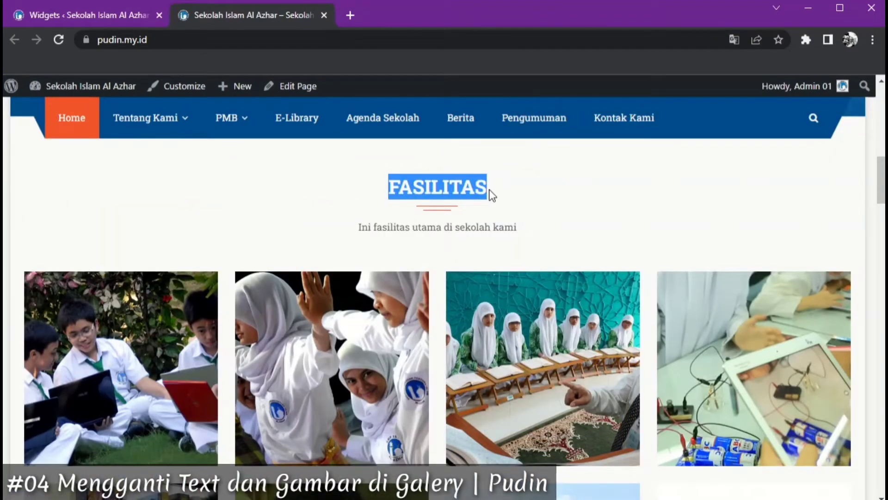
click(521, 196)
drag(359, 227, 518, 230)
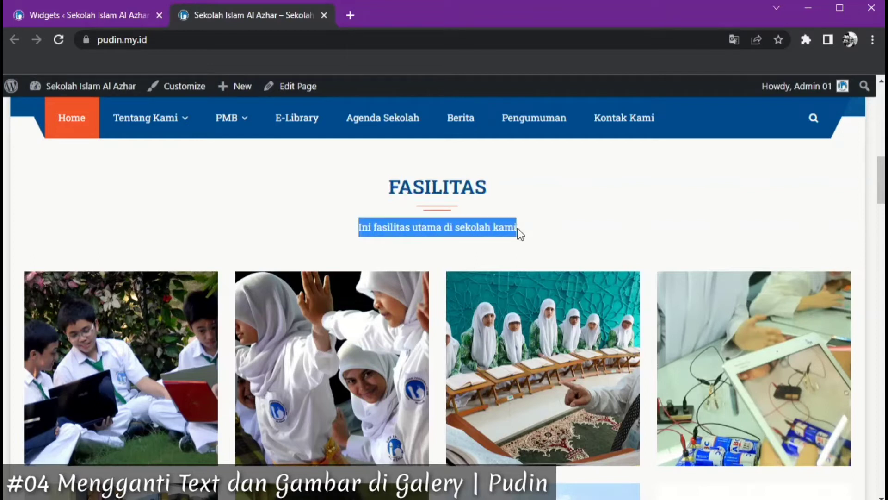
click(462, 233)
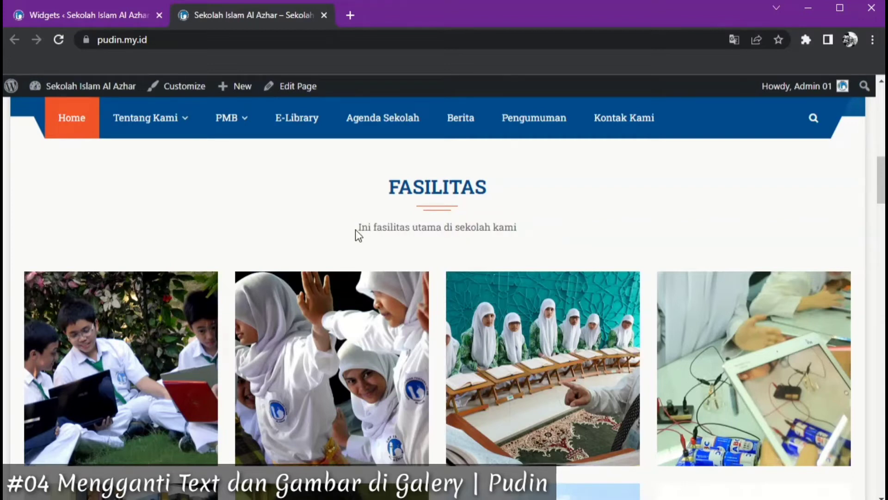
drag(504, 225, 535, 226)
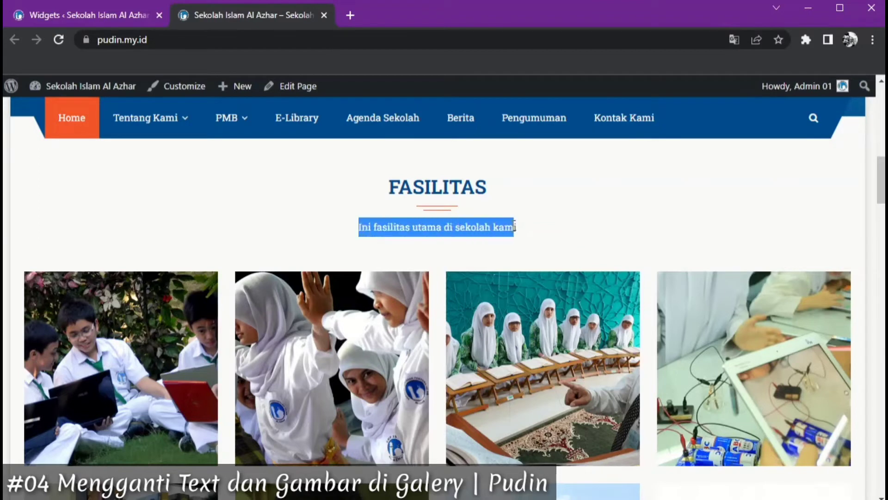
click(535, 226)
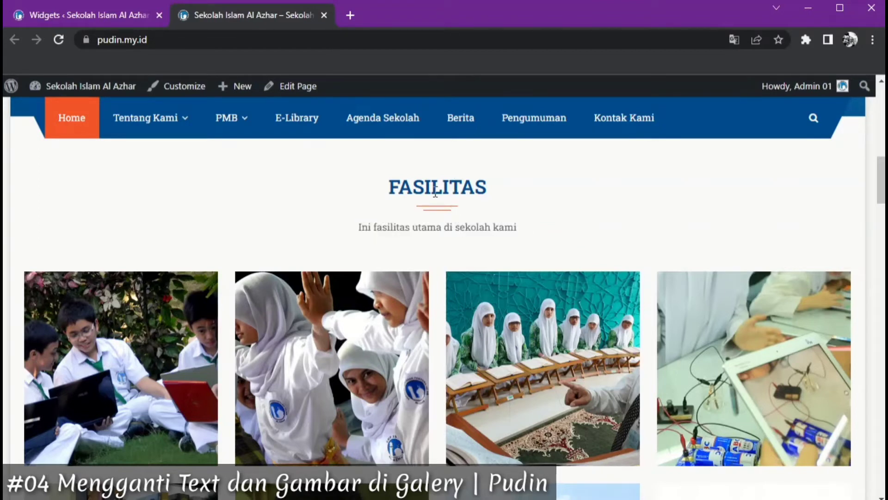
Step: Return to the widget settings, clear the Galery widget's Section Info and save the widget
click(108, 19)
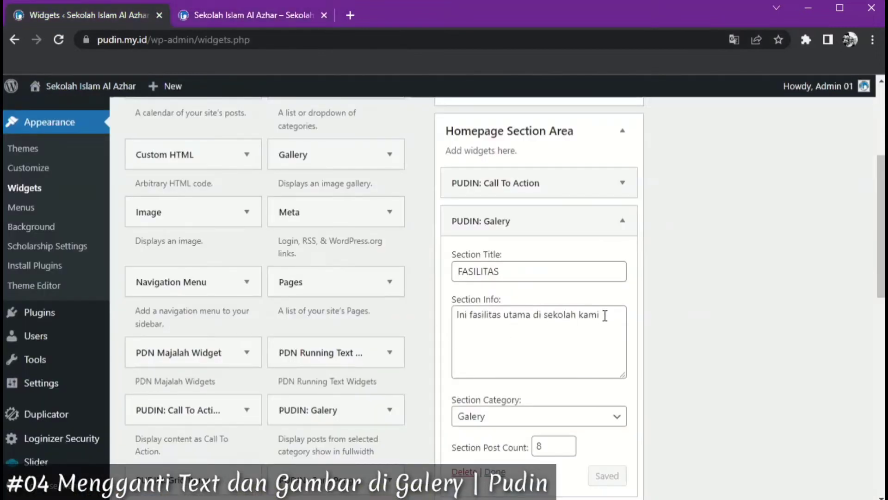
drag(605, 315, 456, 314)
key(BackSpace)
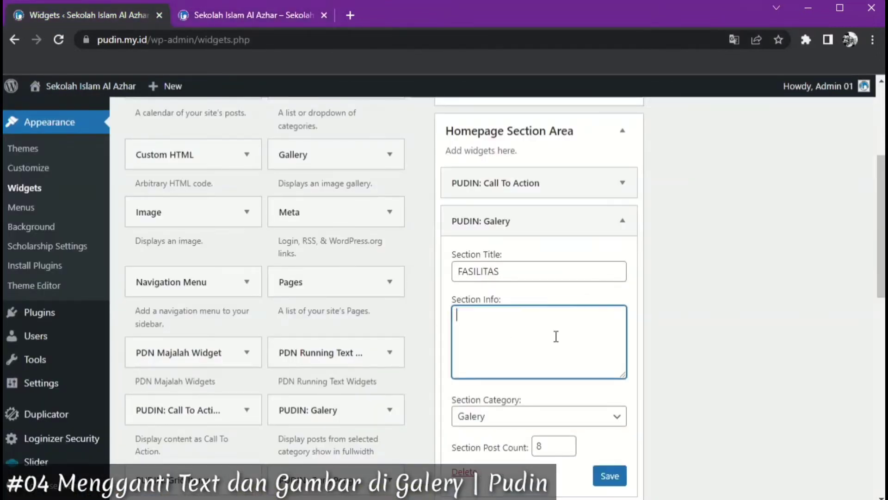
click(609, 476)
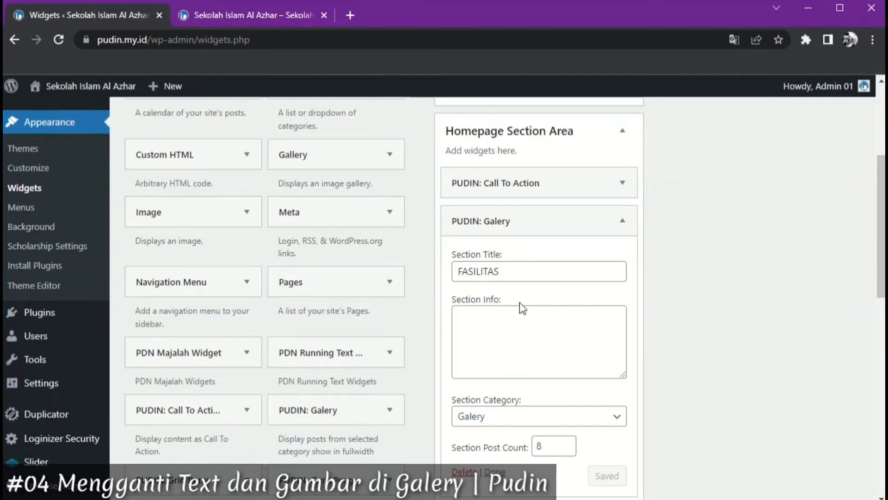
Step: Reload the public homepage and compare the gallery section's heading with the Section Title in the Galery widget settings
click(229, 10)
click(56, 38)
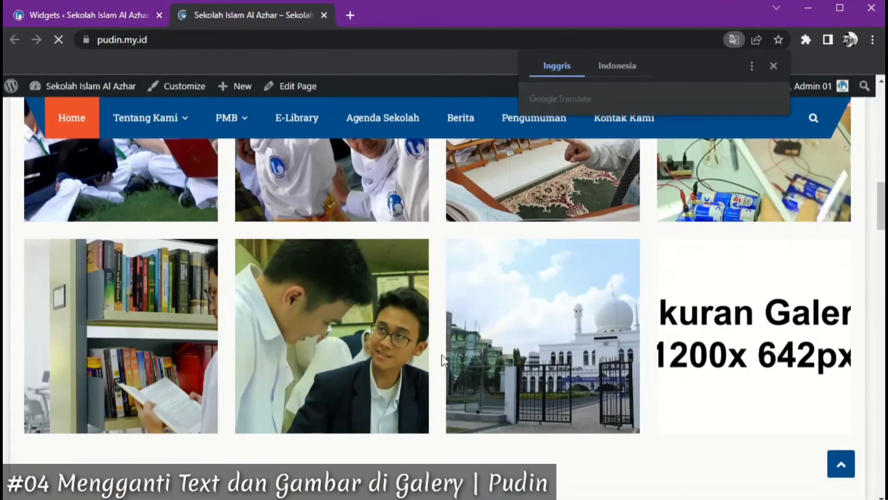
scroll(384, 335, up, 7)
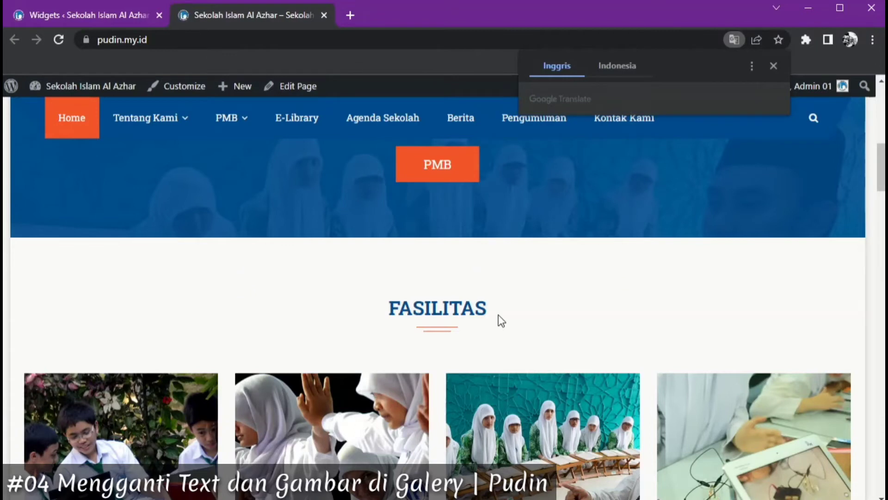
drag(389, 308, 496, 313)
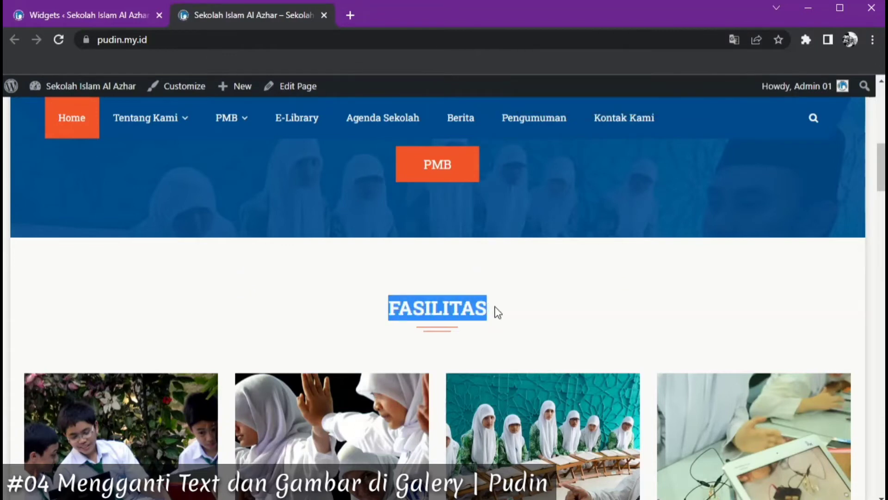
click(117, 14)
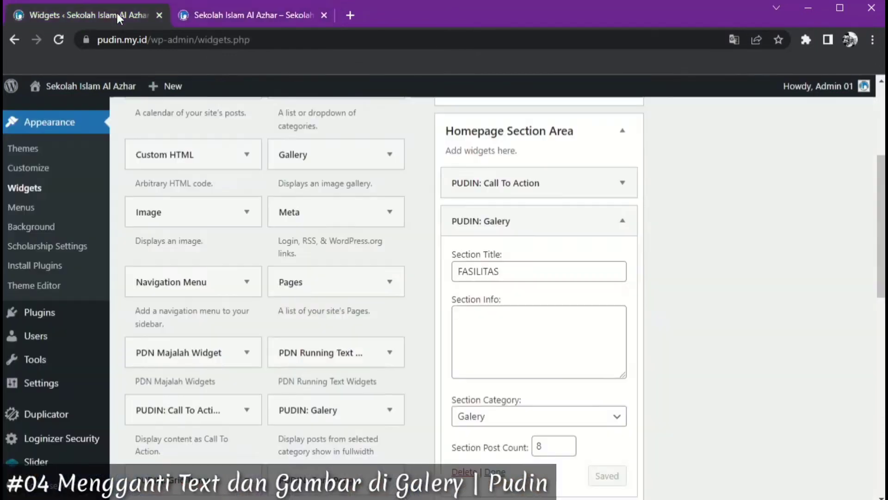
click(513, 277)
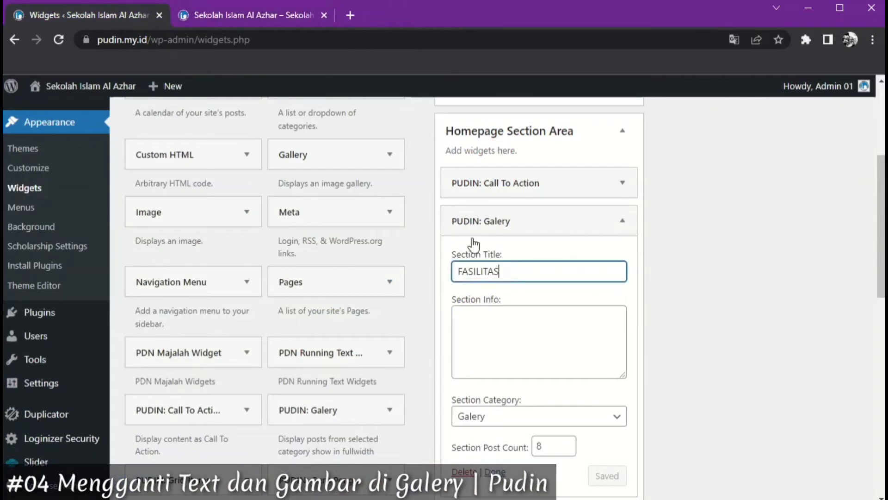
click(272, 16)
click(392, 315)
drag(392, 313, 498, 312)
click(466, 312)
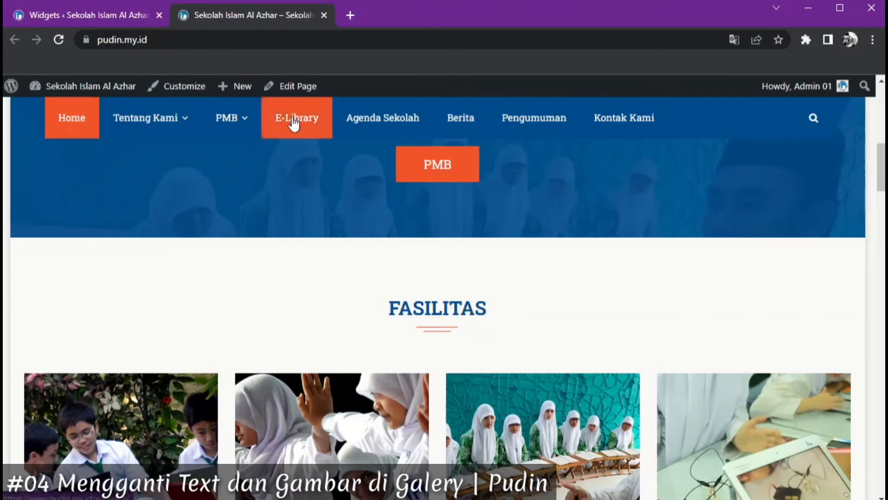
click(104, 15)
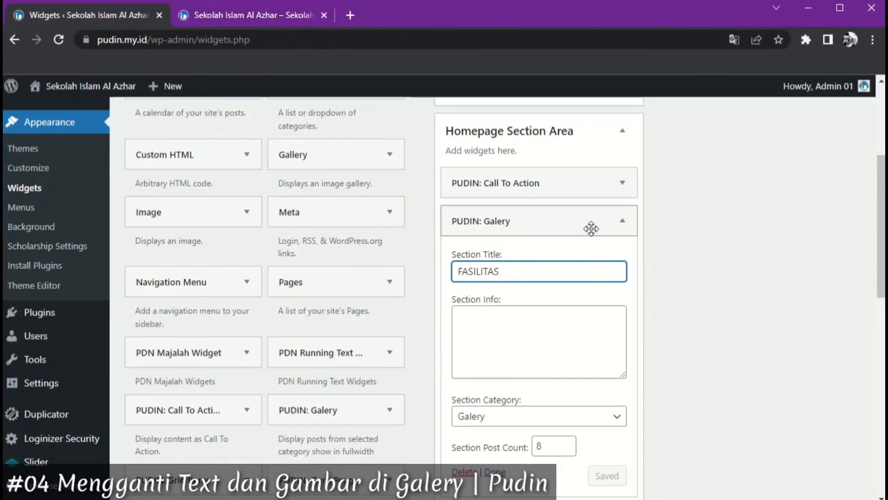
Step: Collapse the PUDIN: Galery widget and check the FASILITAS section on the public homepage before returning to the widget settings
click(625, 224)
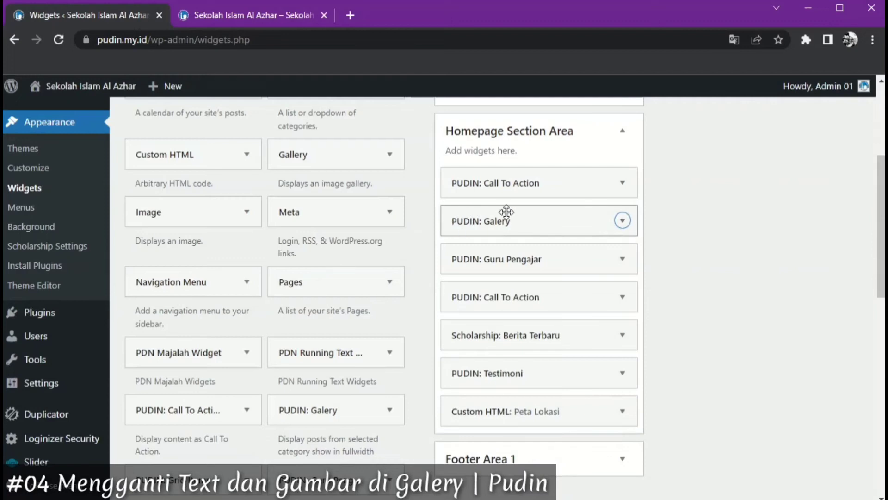
click(267, 15)
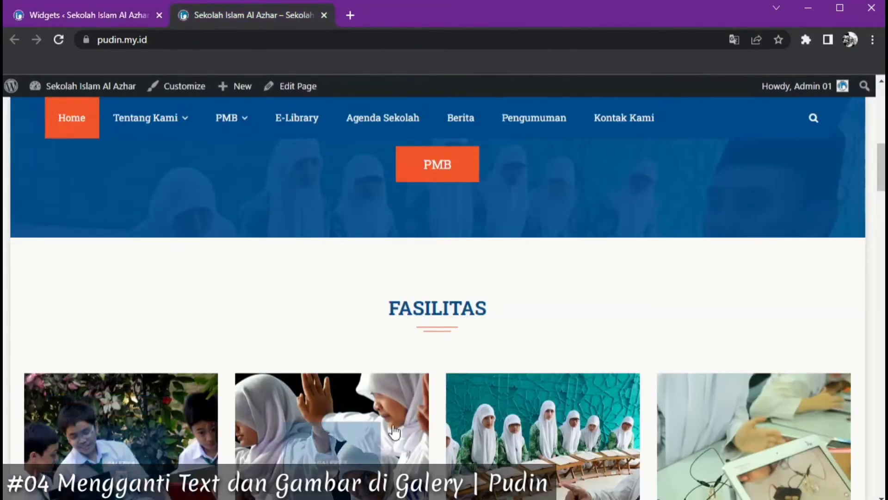
click(93, 13)
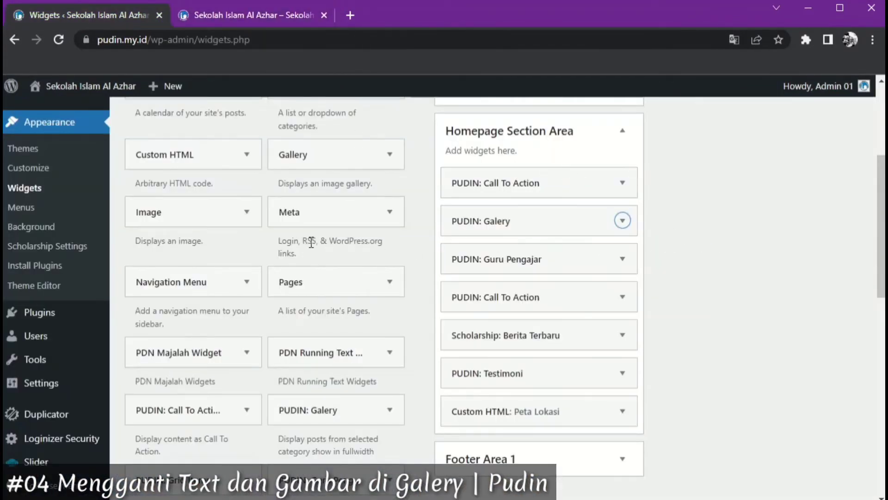
Step: Go from the widget settings to the dashboard and open the list of all posts
scroll(740, 230, up, 5)
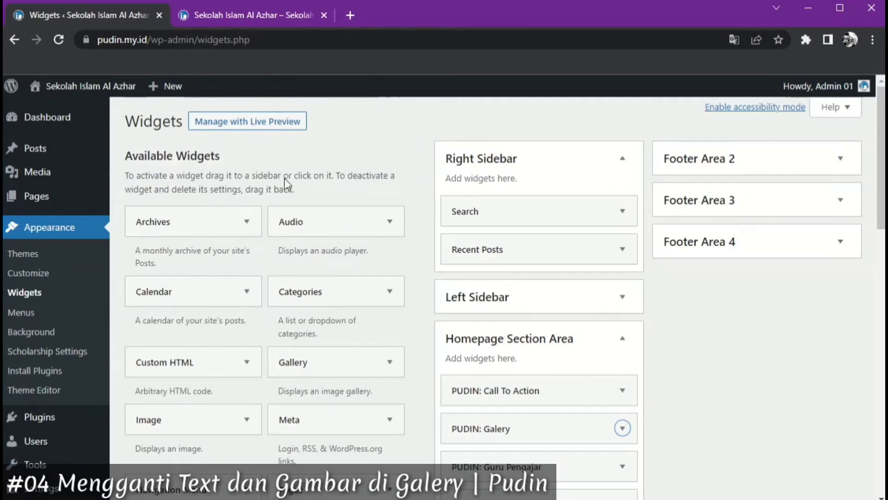
click(62, 121)
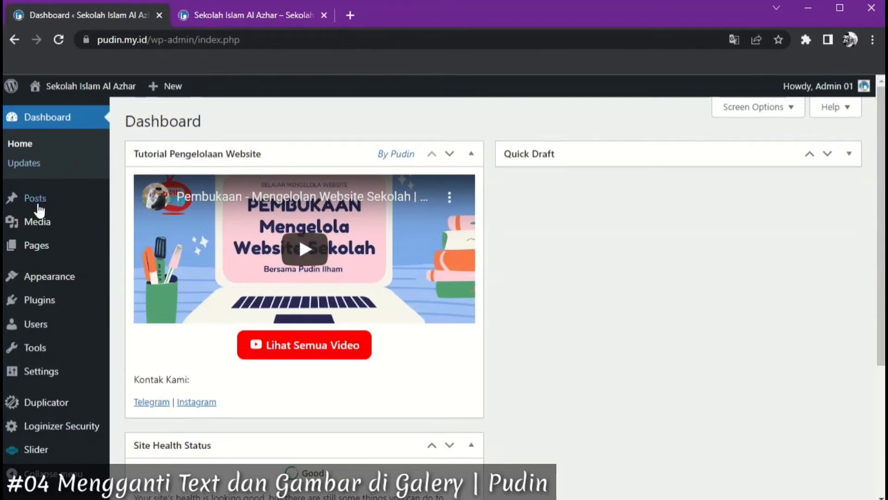
mouse_move(37, 202)
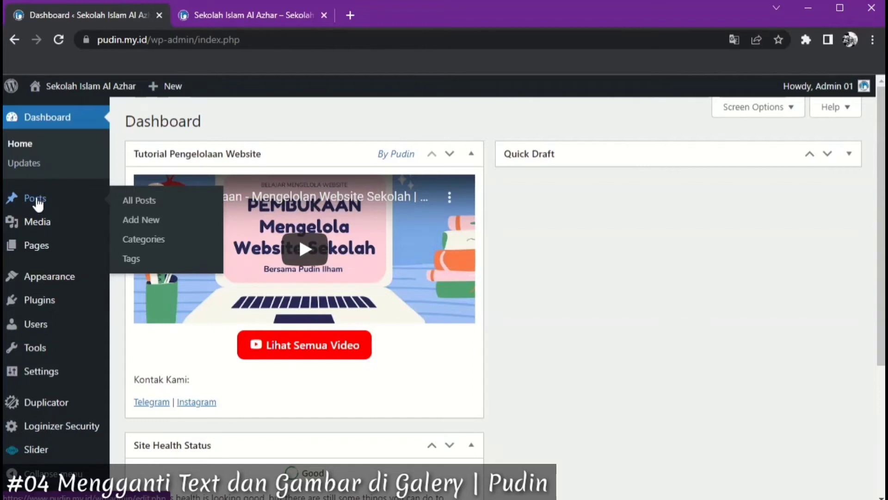
click(37, 202)
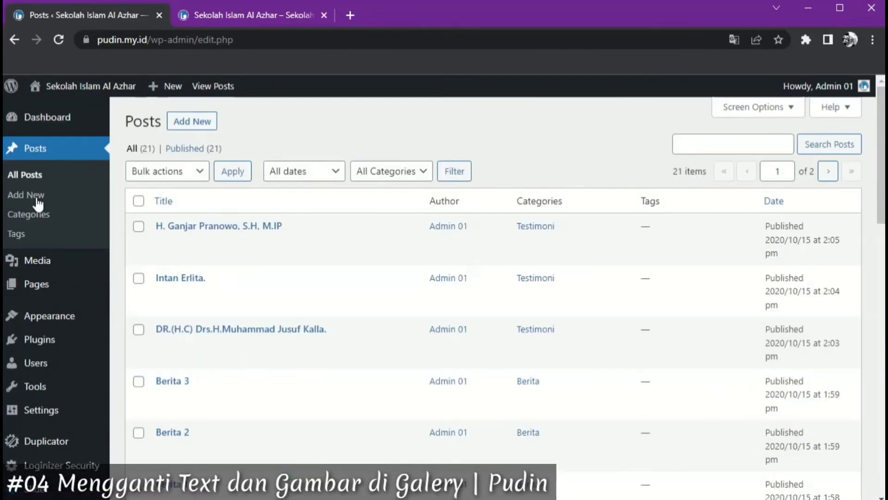
mouse_move(448, 300)
drag(882, 175, 875, 153)
Step: Filter the posts list by the Galery category and look through the matching posts
click(422, 176)
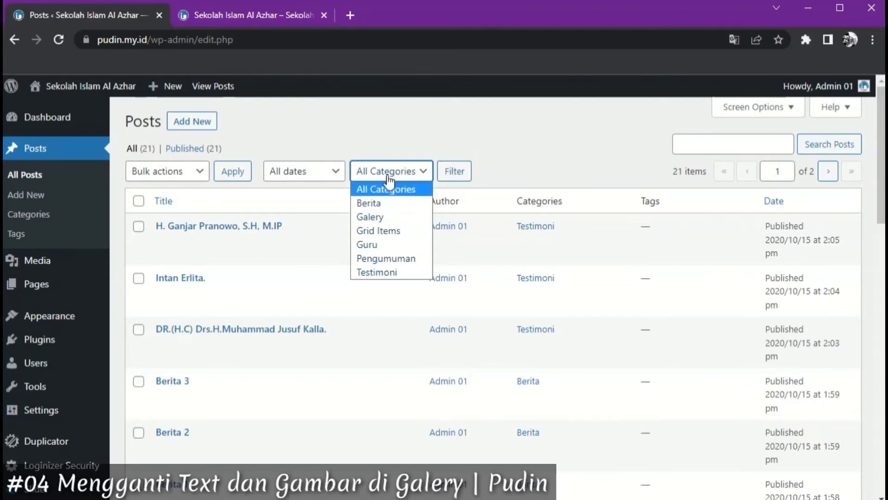
click(372, 214)
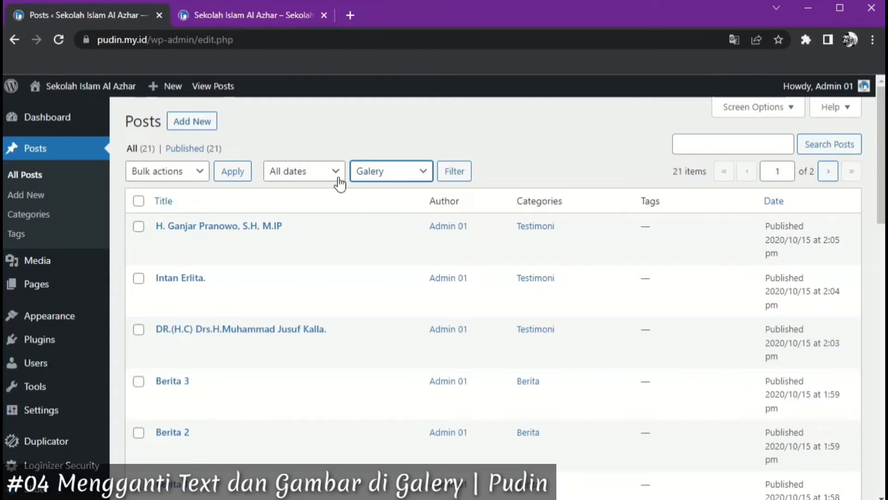
click(458, 174)
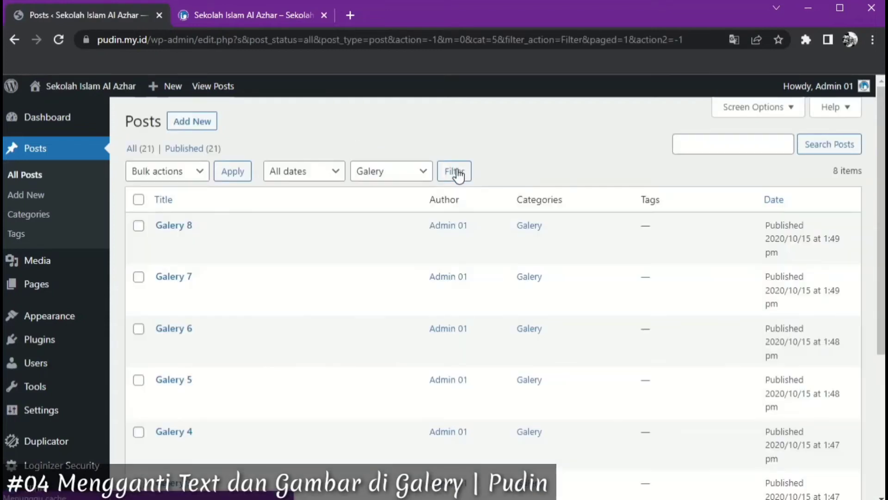
drag(882, 189, 884, 279)
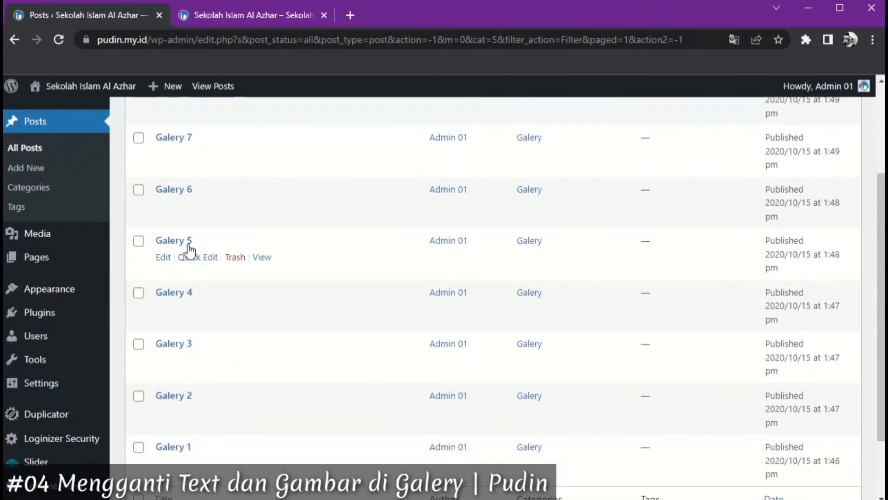
scroll(189, 194, up, 3)
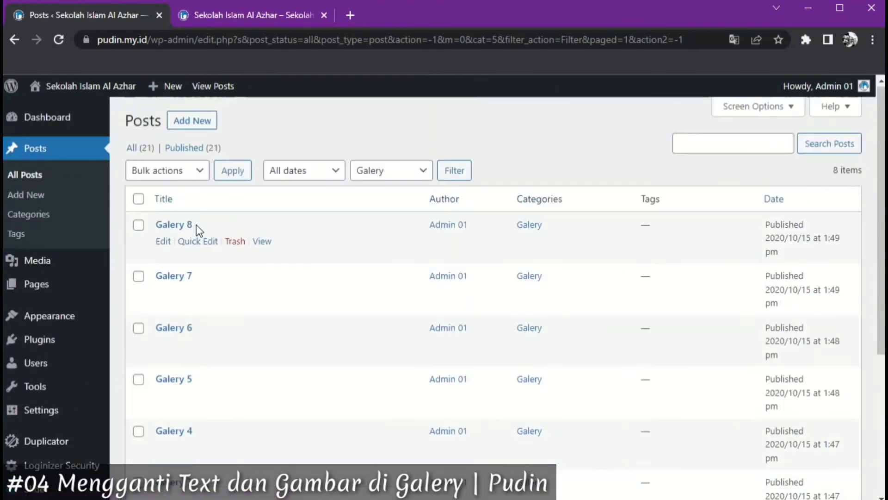
Step: Examine the image tiles and their titles in the FASILITAS section of the public homepage, especially the Galery 8 tile
click(255, 7)
scroll(373, 242, down, 5)
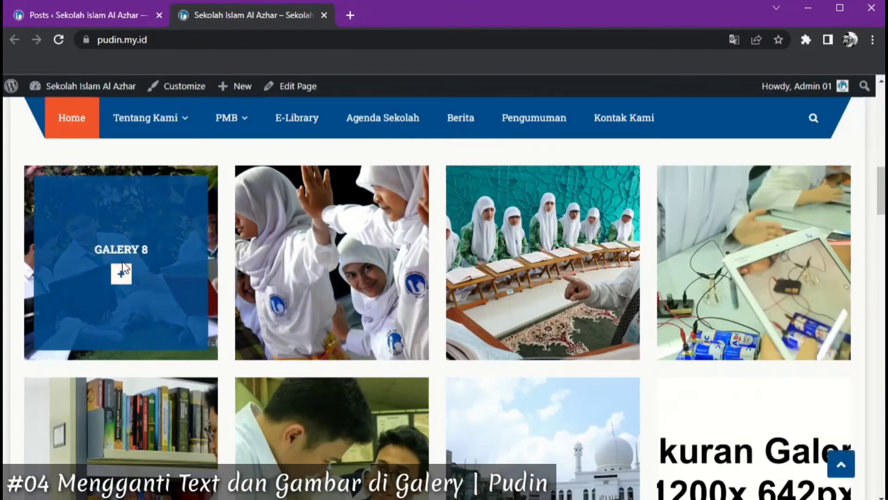
scroll(122, 267, down, 3)
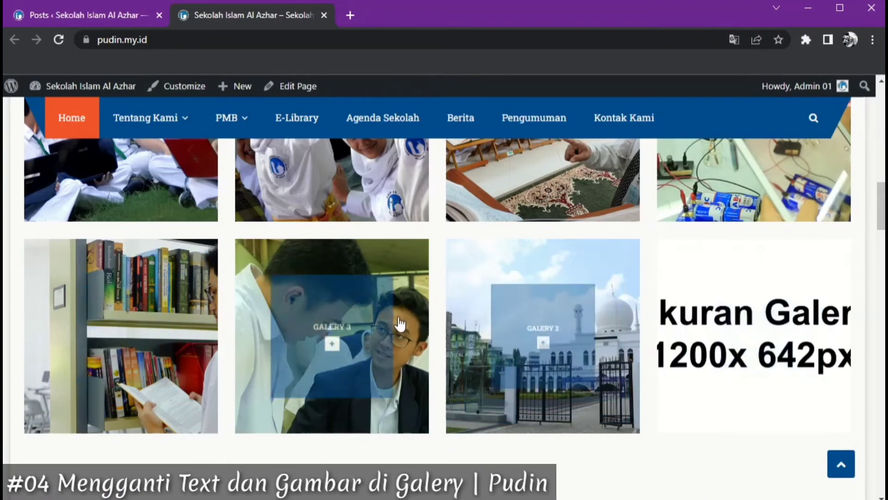
scroll(738, 197, up, 1)
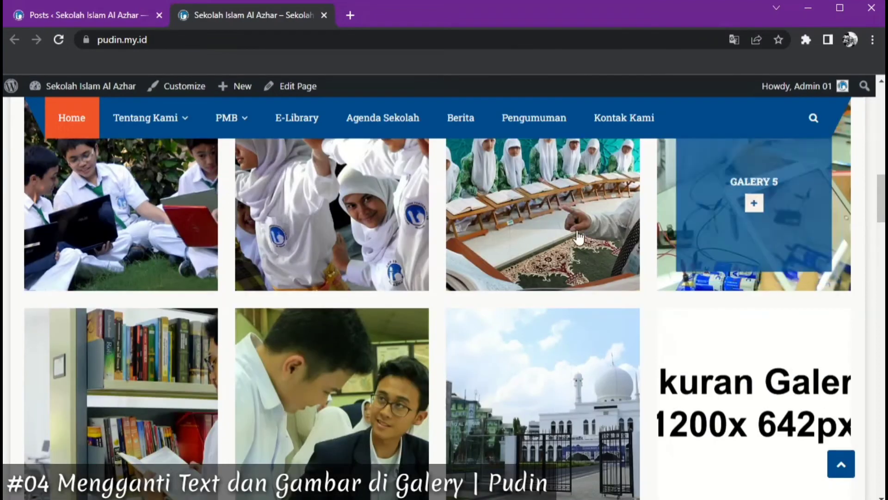
scroll(196, 233, up, 2)
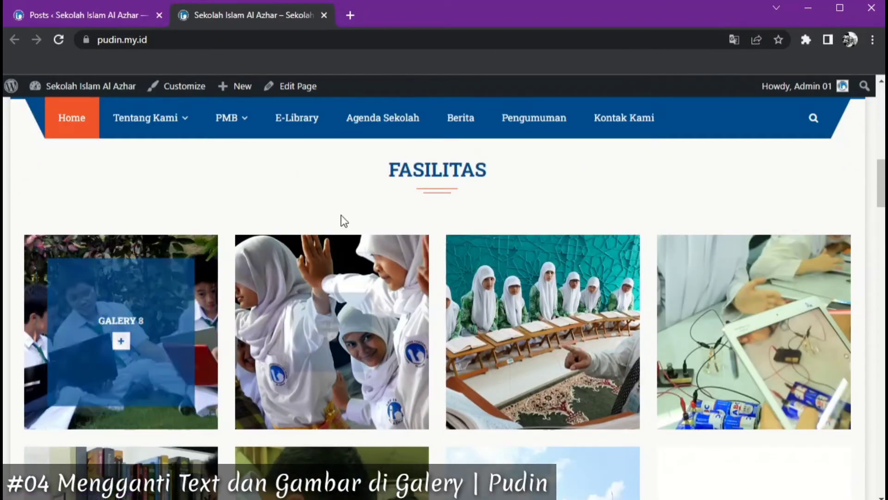
mouse_move(52, 351)
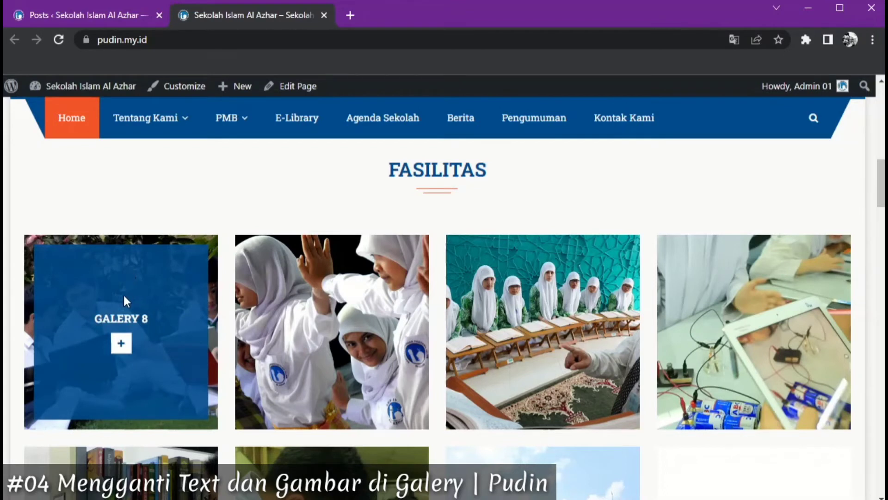
drag(94, 318, 150, 321)
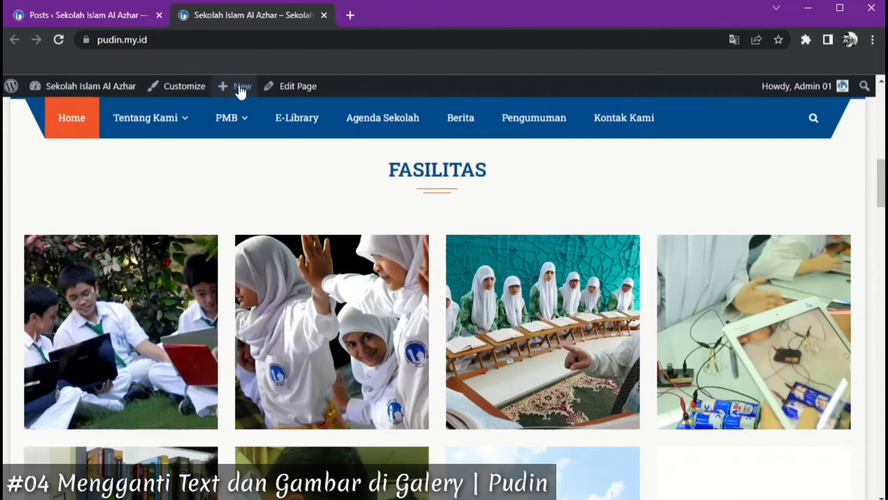
mouse_move(190, 165)
Step: Return to the filtered posts list and compare the Galery posts with the tiles on the homepage
click(112, 16)
mouse_move(168, 246)
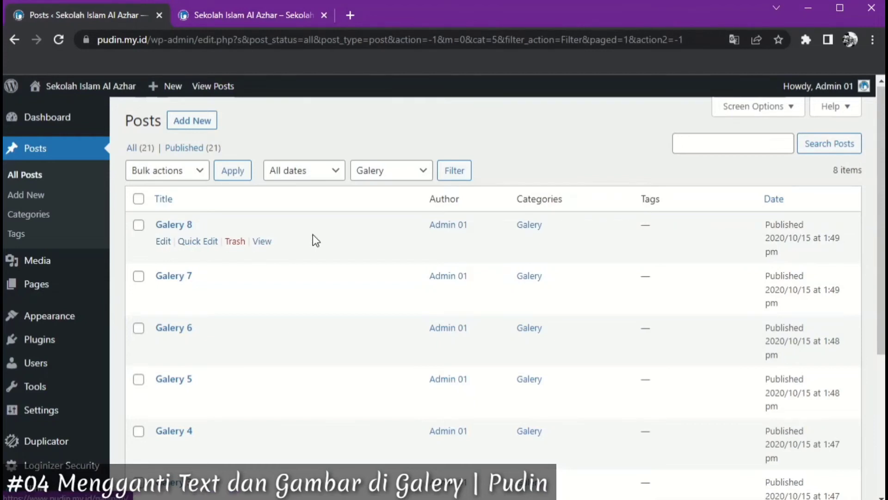
scroll(313, 235, down, 3)
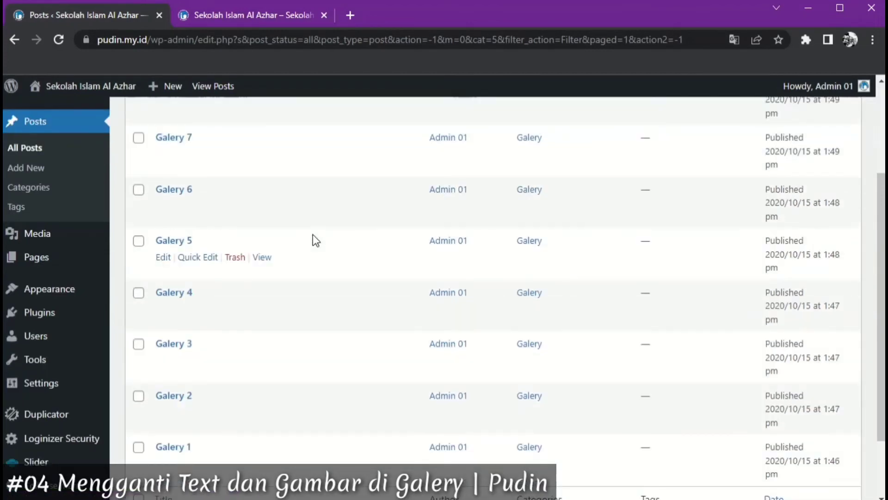
scroll(313, 234, up, 3)
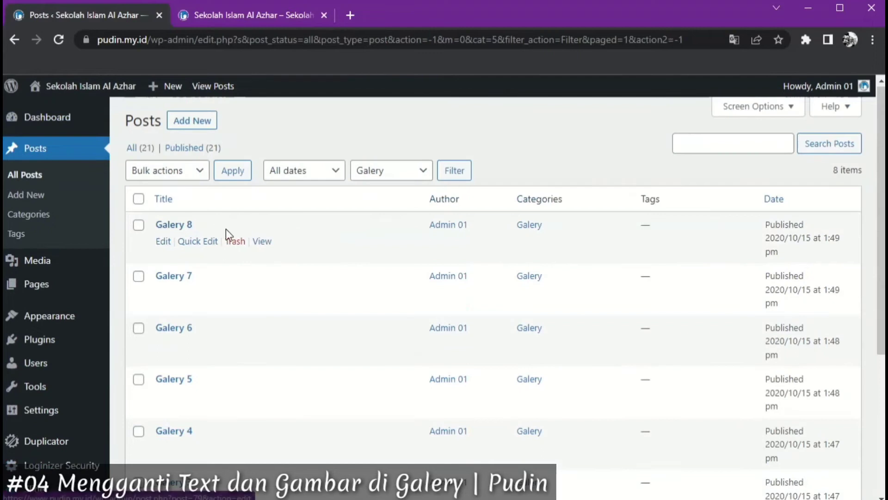
scroll(226, 236, down, 3)
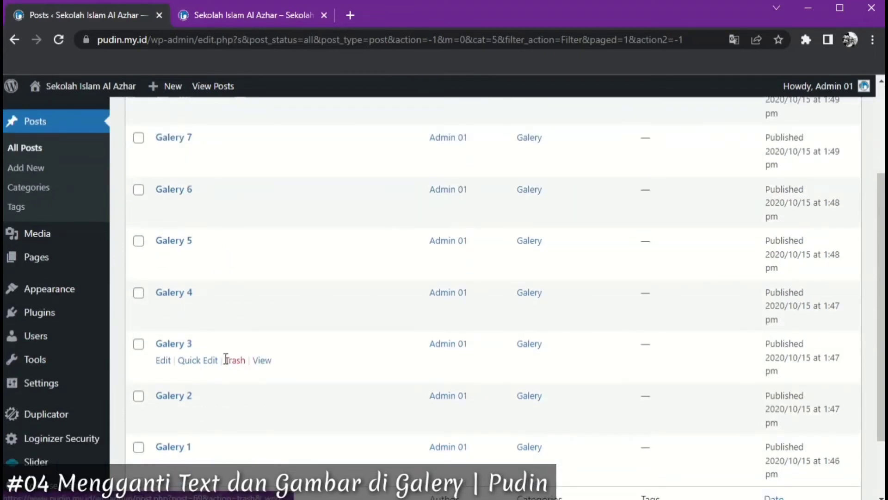
scroll(221, 365, up, 3)
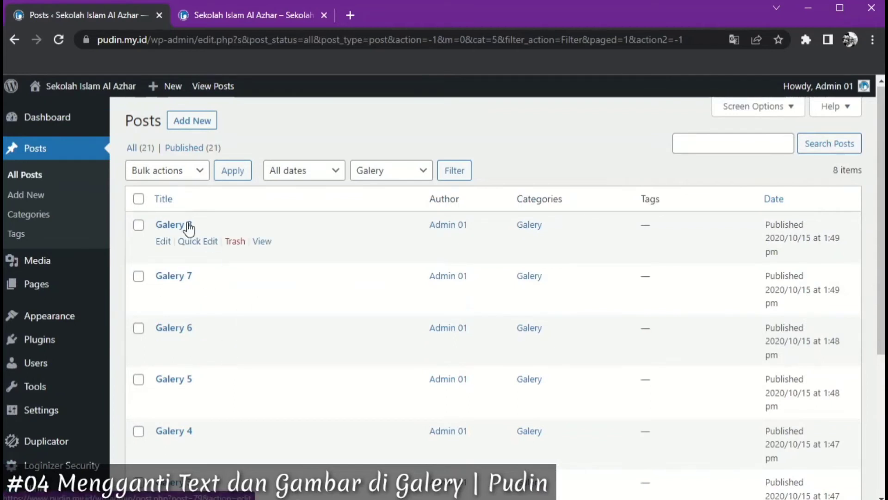
Step: Open the Galery 8 post for editing and review its title, body text, category and featured image
click(166, 243)
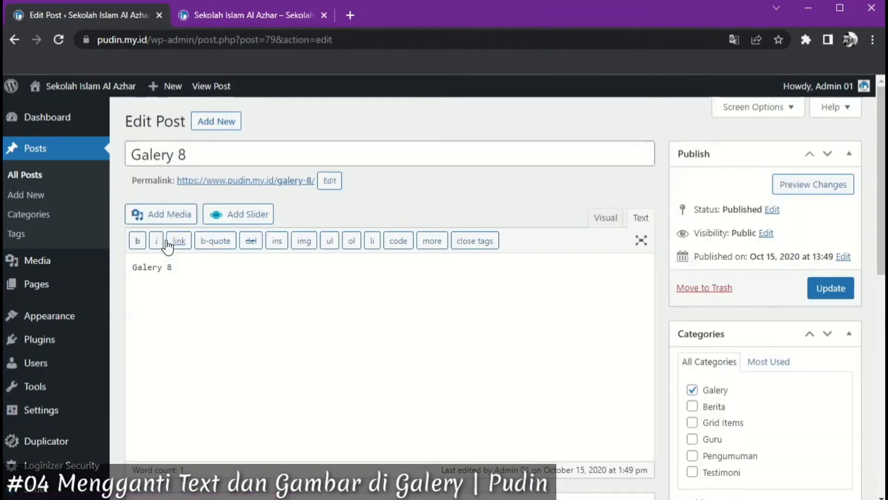
click(171, 154)
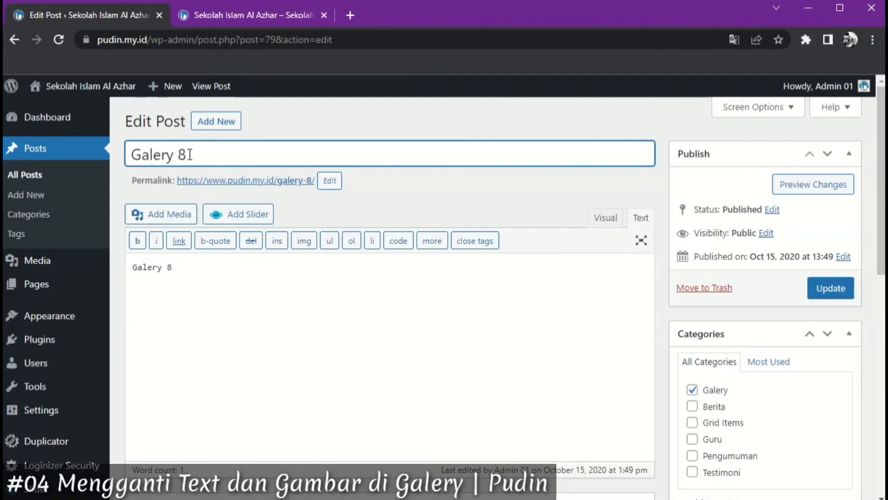
click(173, 267)
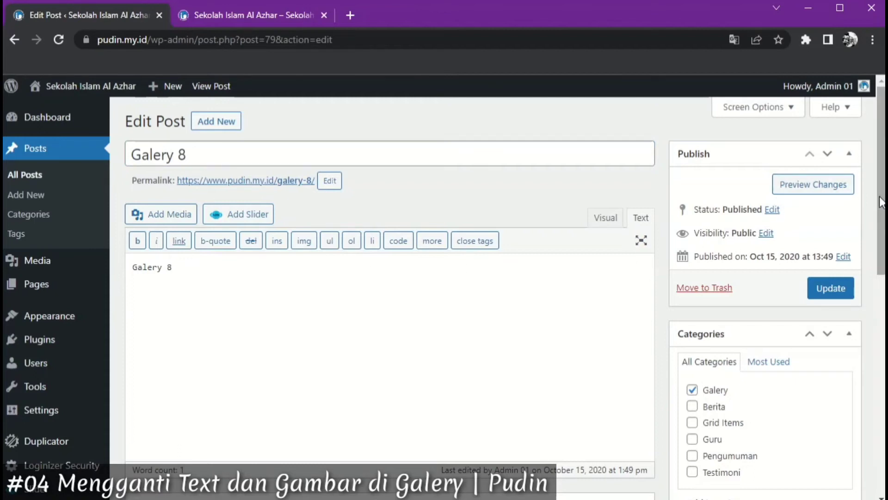
scroll(881, 202, down, 3)
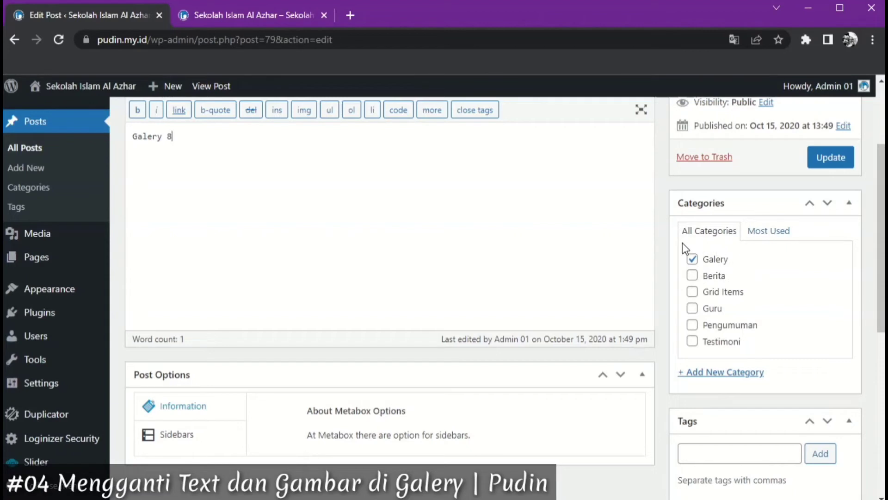
drag(882, 236, 876, 391)
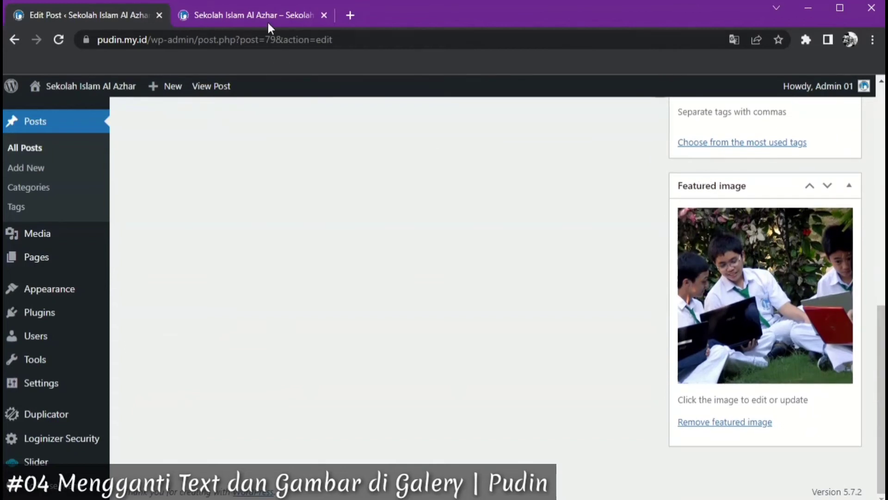
Step: Compare the Galery 8 post's featured image with the matching tile on the public homepage, and return to the post editor
click(236, 15)
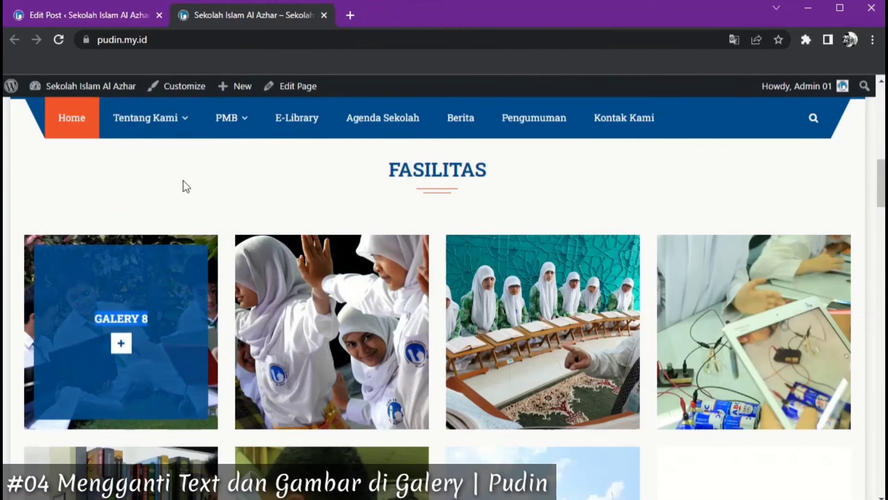
click(107, 16)
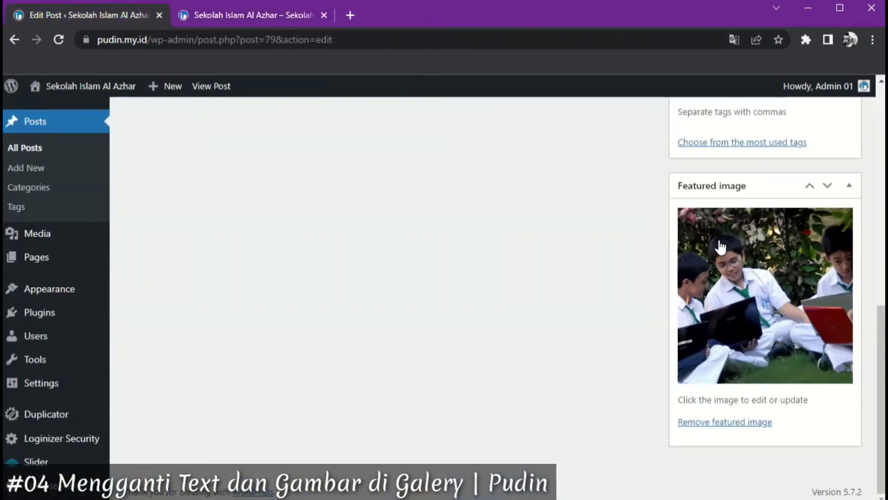
click(240, 17)
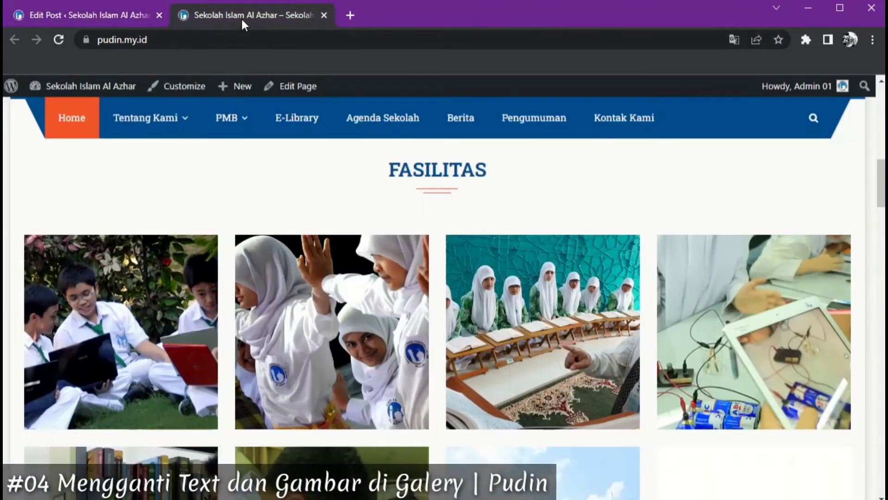
click(82, 17)
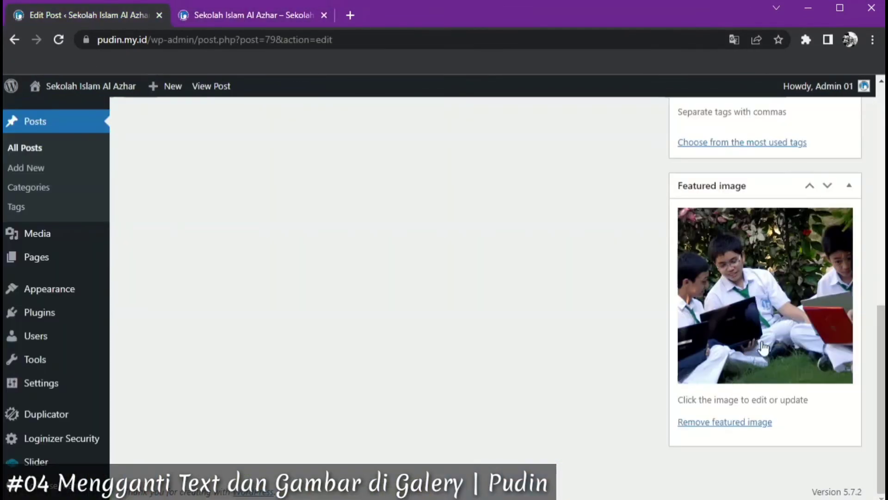
Step: Examine the attachment details of the post's featured image in the media library, and close it without choosing another image
click(747, 320)
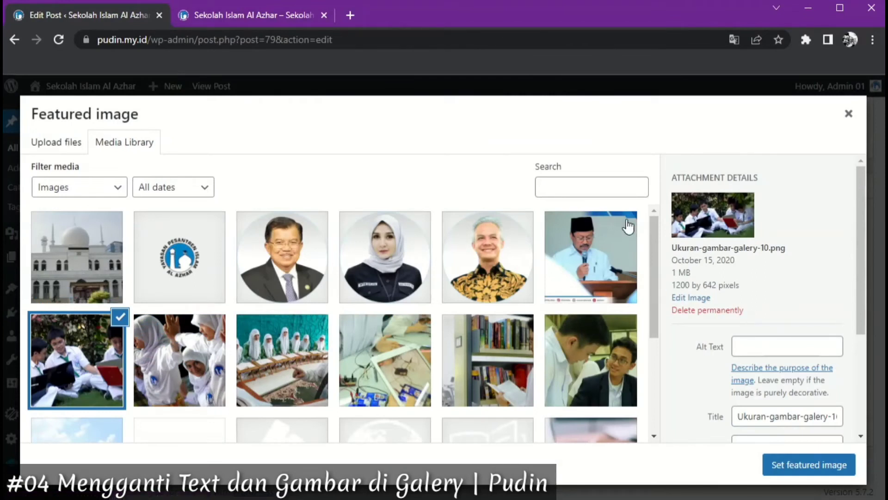
drag(863, 207, 864, 259)
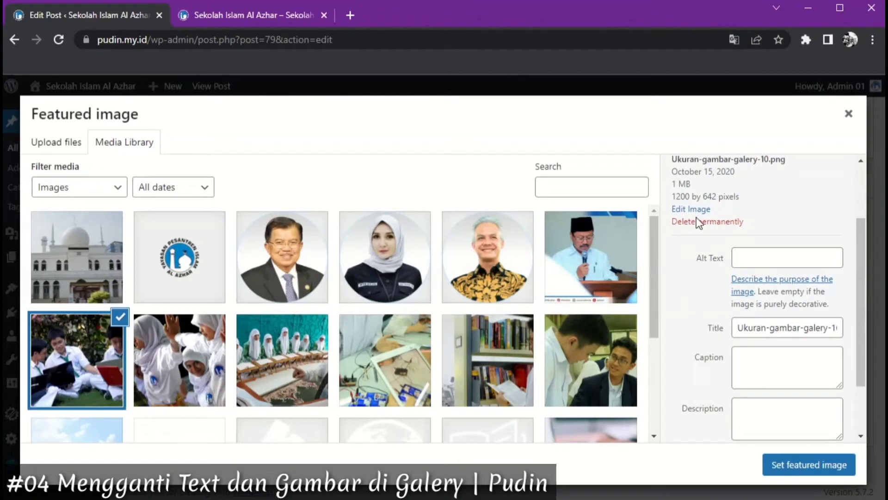
click(847, 116)
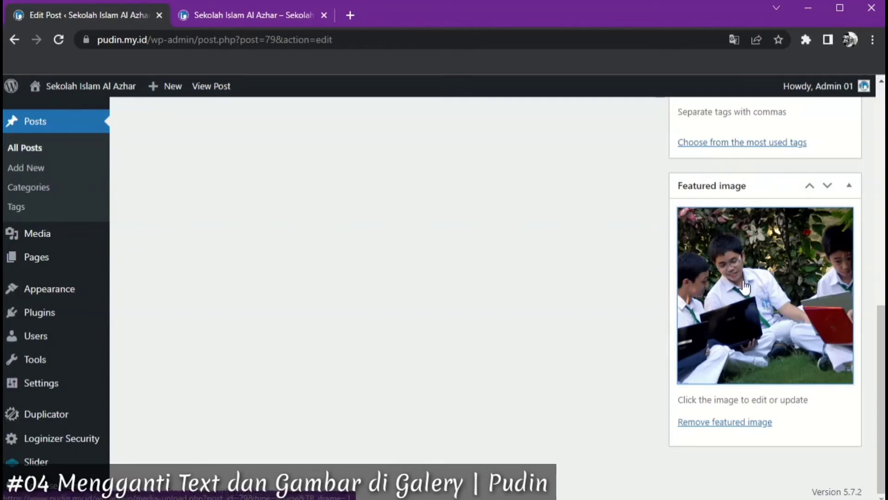
Step: Open the Catatan Pengelolaan Website.txt notes in Notepad and look up the pixel size required for gallery images
click(555, 499)
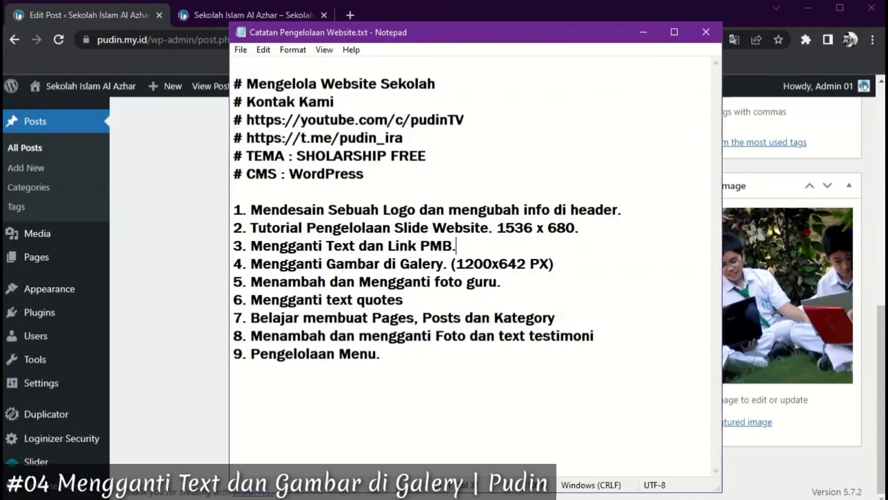
drag(459, 265, 527, 263)
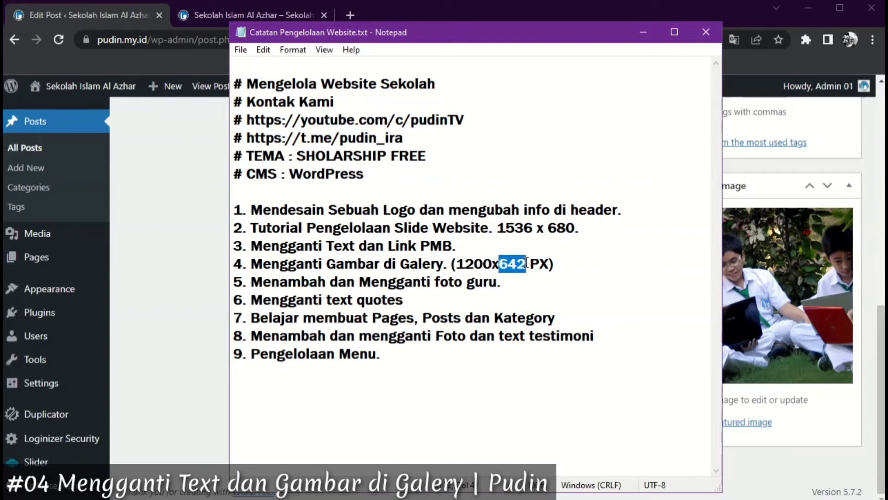
click(575, 262)
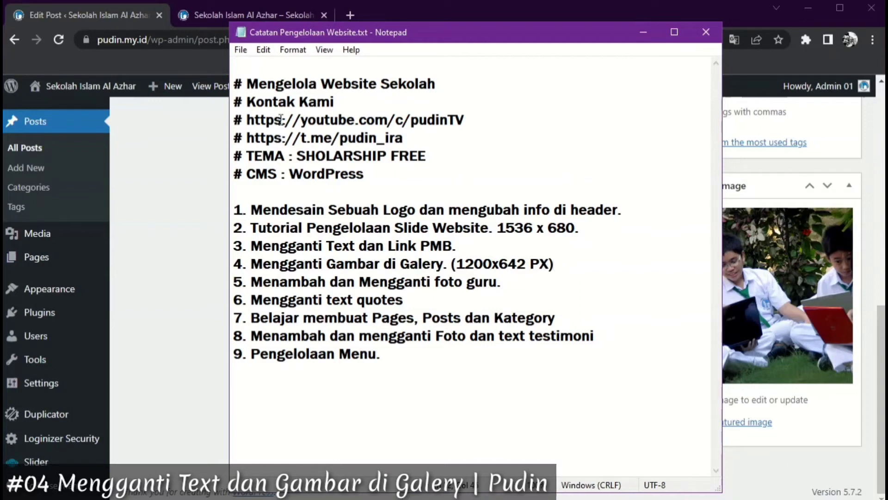
Step: Switch to the school homepage in the browser and examine the FASILITAS gallery tiles through to the Galery 1 size placeholder
click(268, 11)
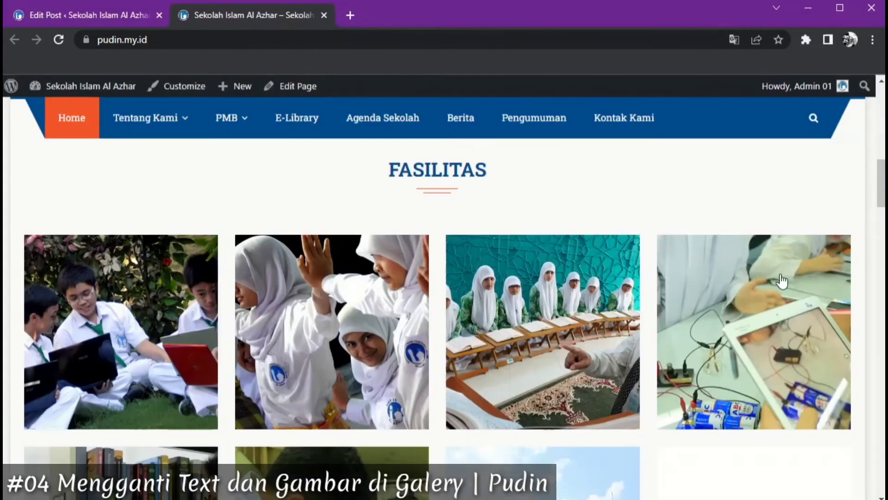
scroll(809, 320, down, 2)
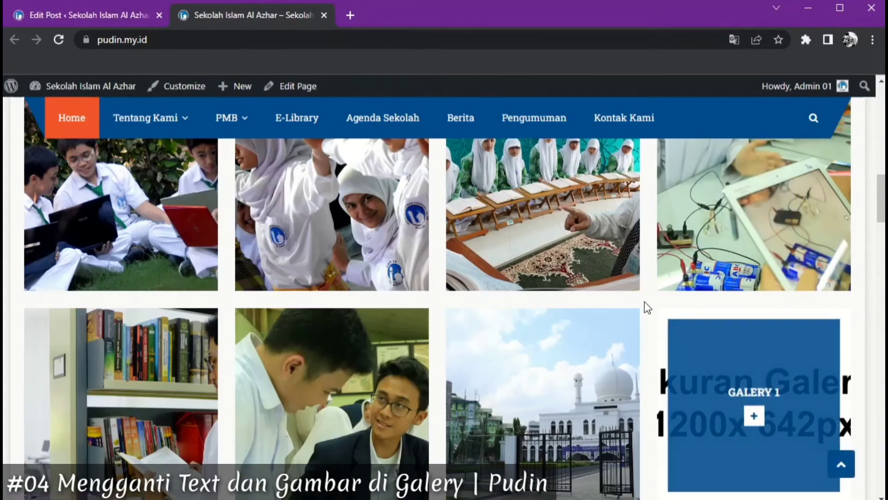
scroll(648, 303, down, 1)
mouse_move(729, 309)
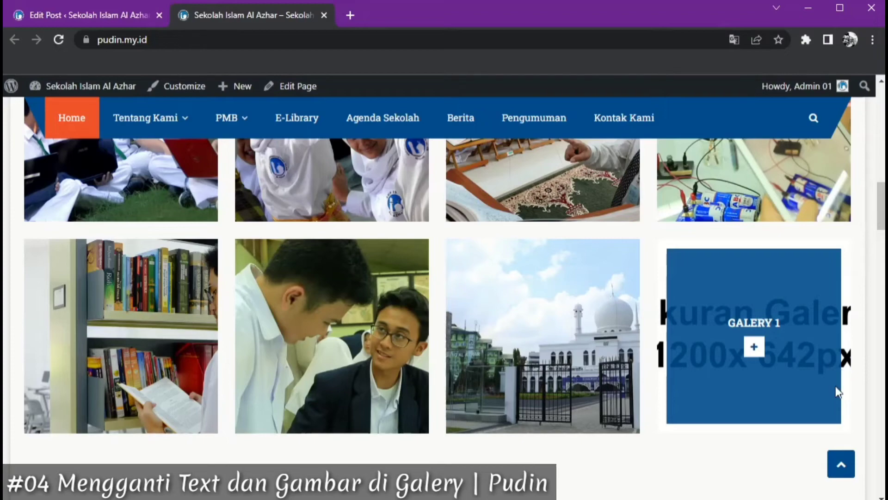
Step: Switch to Photoshop and create a new blank document 1200 pixels wide and 642 pixels high, rechecking the size in the notes
key(alt+Tab)
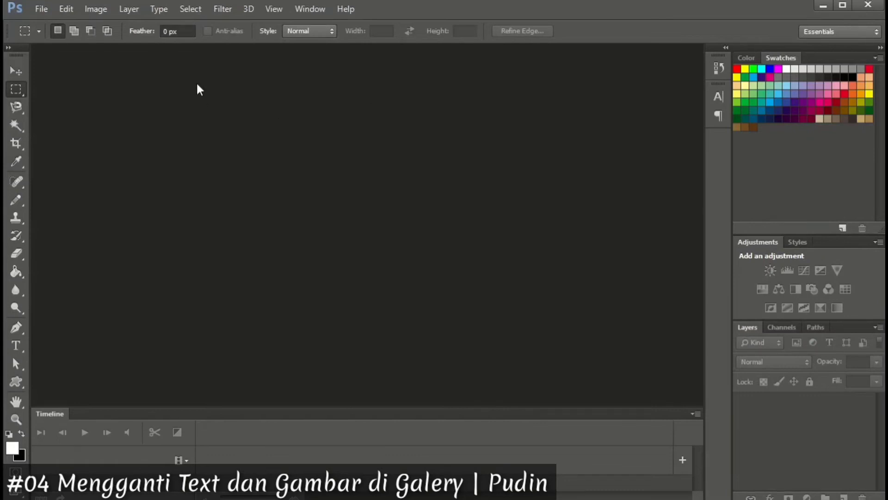
click(41, 10)
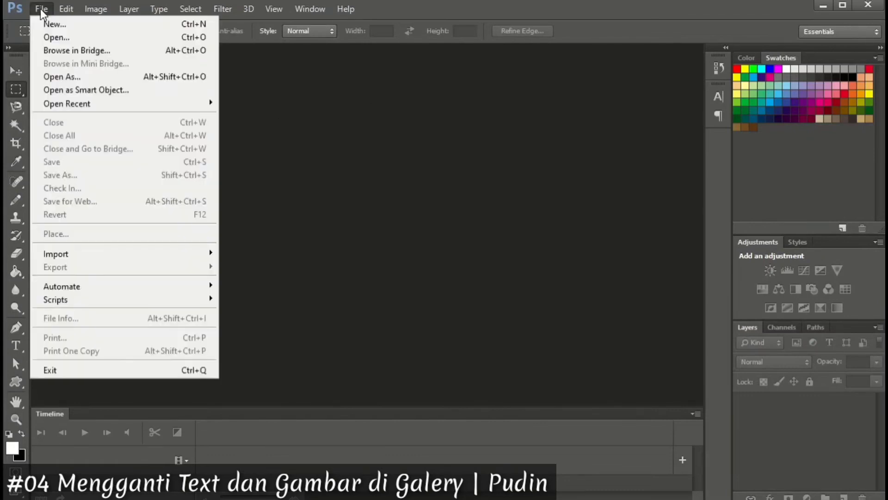
click(60, 25)
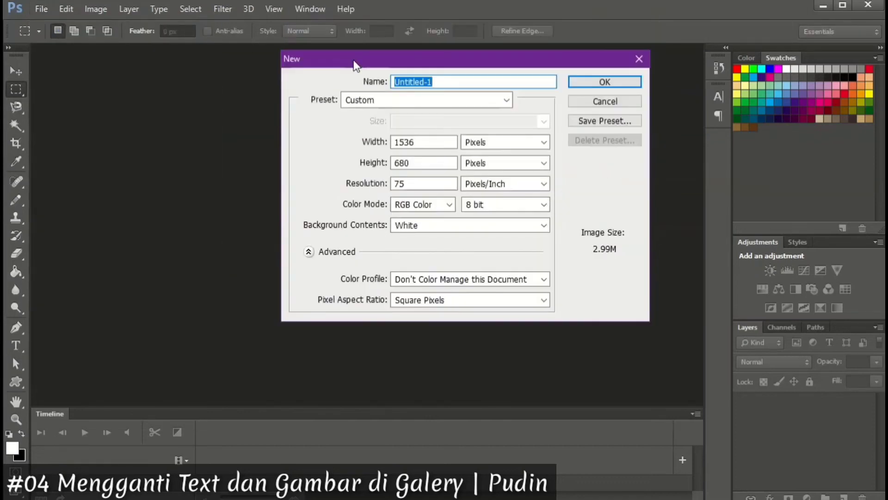
click(422, 143)
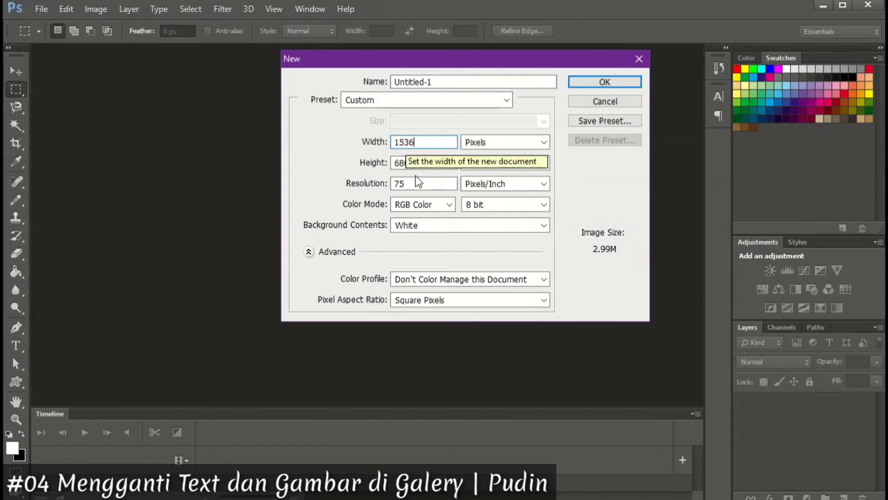
key(alt+Tab)
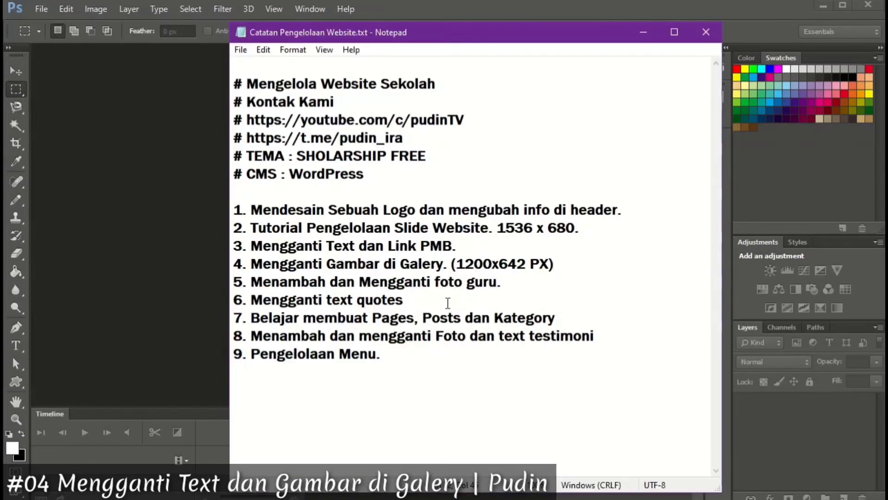
key(alt+Tab)
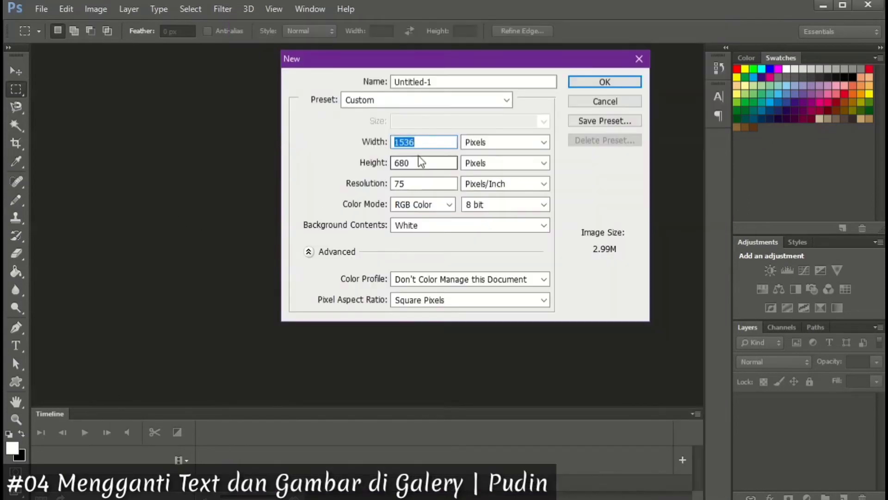
text(1200)
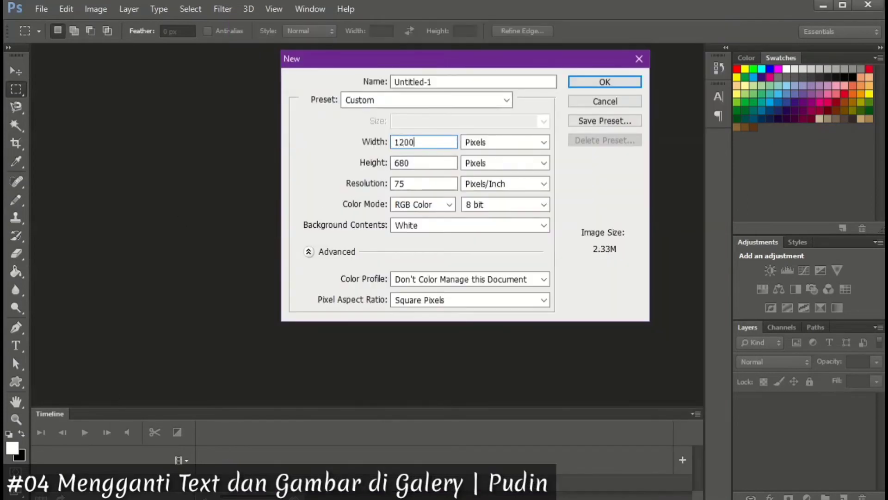
click(421, 162)
drag(420, 165, 364, 168)
text(642)
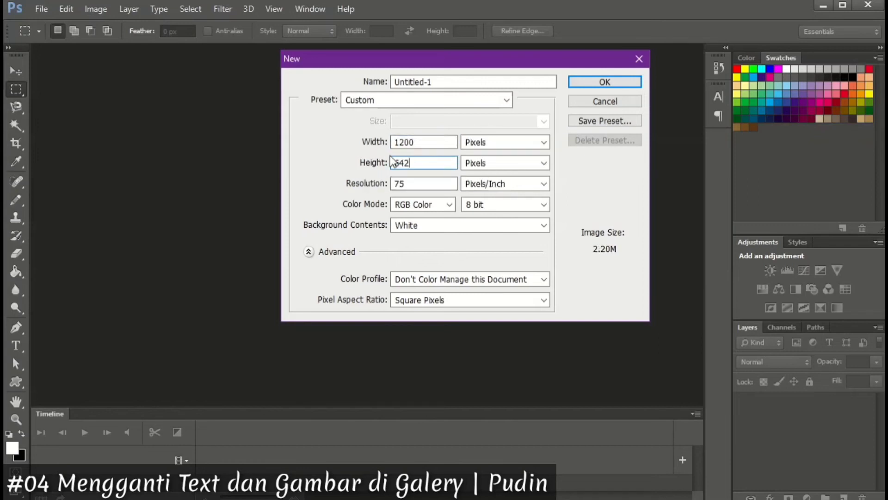
click(410, 184)
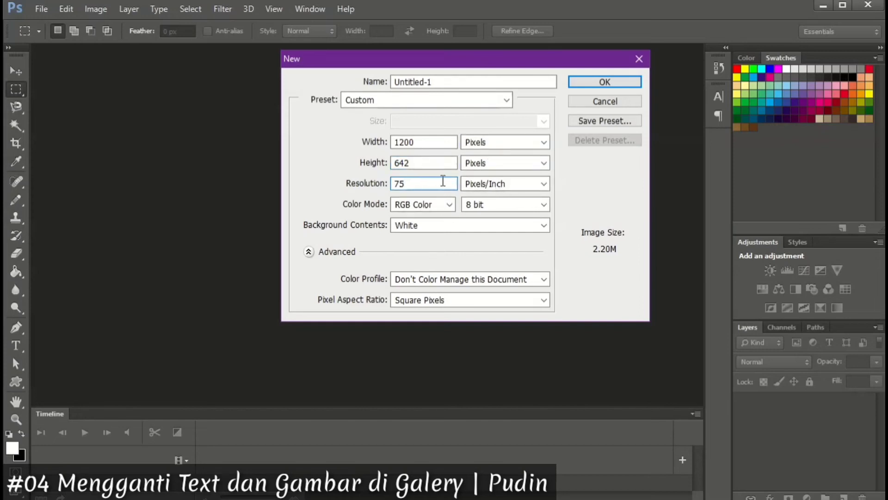
click(595, 85)
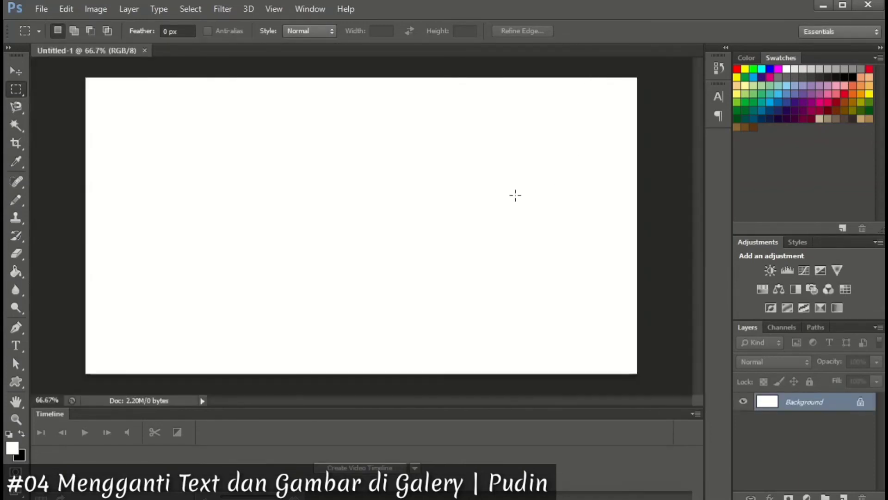
Step: From the Masjid MAA folder in File Explorer, place 74284-masjid-agung-al-azhar.jpg onto the blank Photoshop canvas
scroll(479, 192, down, 2)
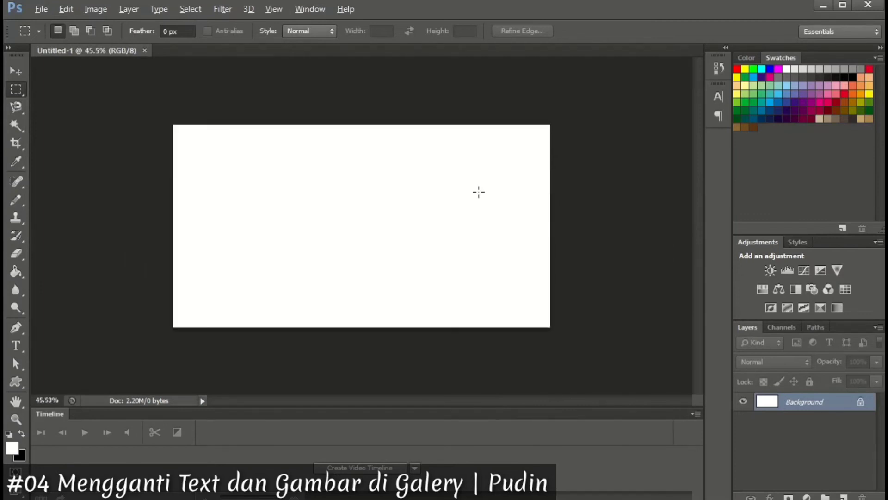
key(alt)
key(alt+Tab)
key(alt+Tab)
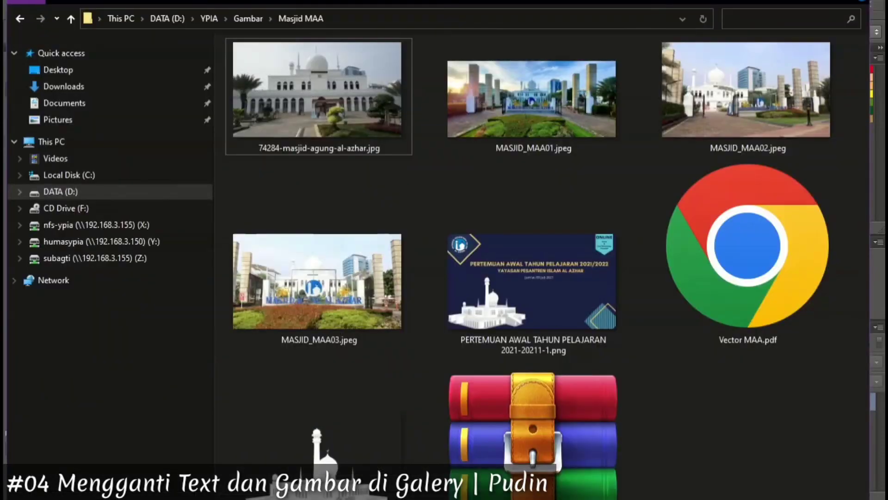
drag(869, 304, 421, 285)
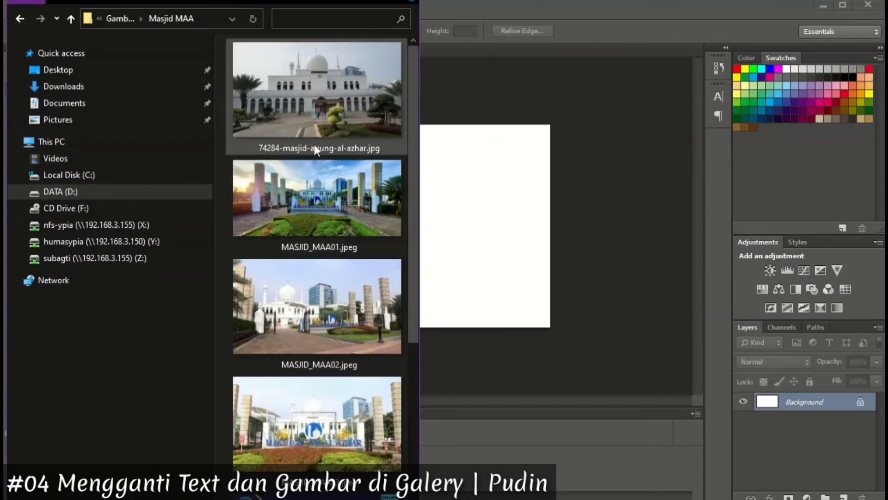
click(319, 324)
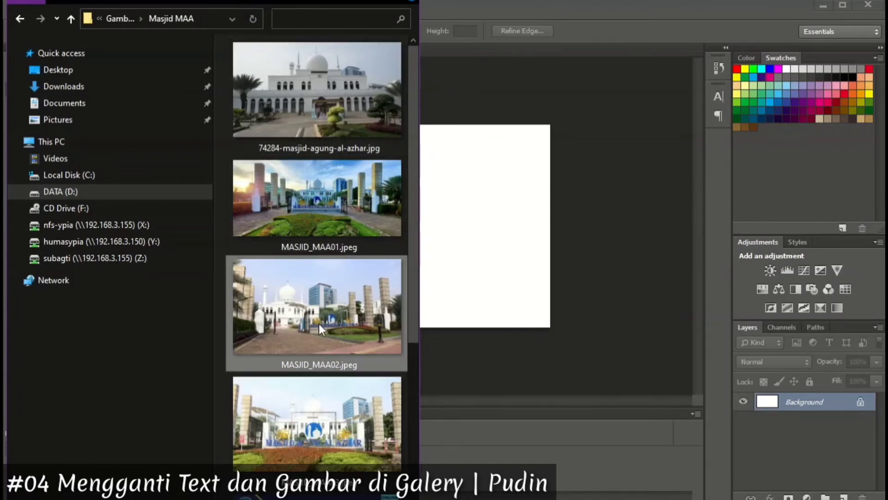
scroll(318, 323, down, 6)
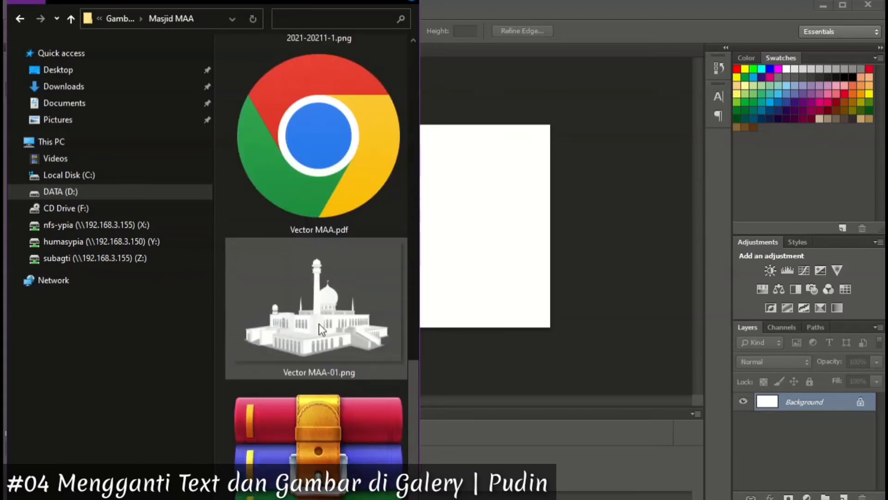
scroll(318, 324, up, 6)
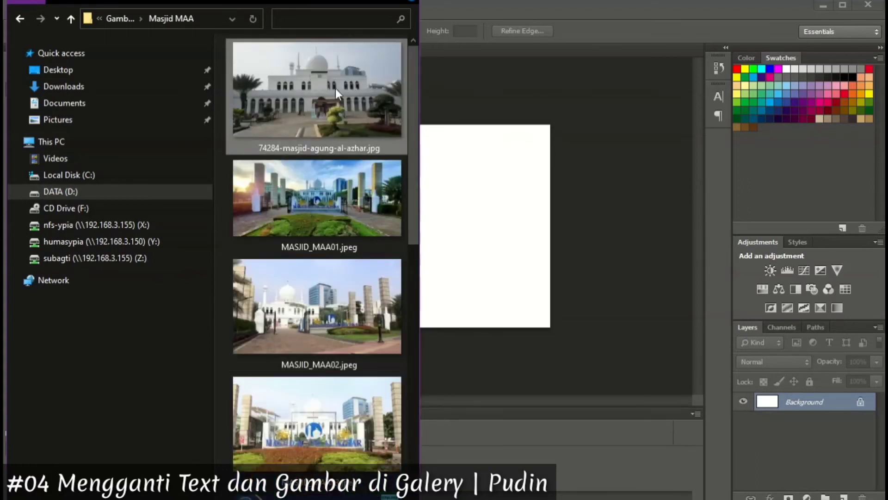
drag(289, 86, 528, 187)
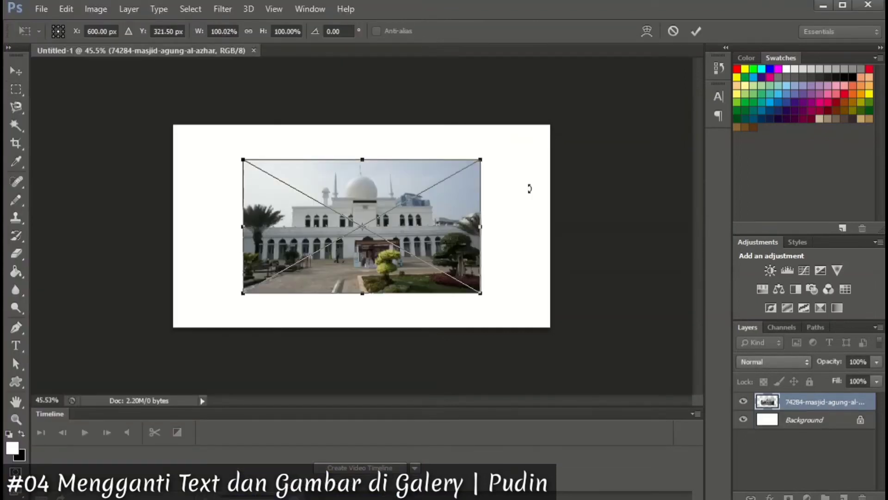
Step: Scale the placed mosque photo to about 159% so it covers the whole canvas, and commit the placement
drag(484, 165, 533, 140)
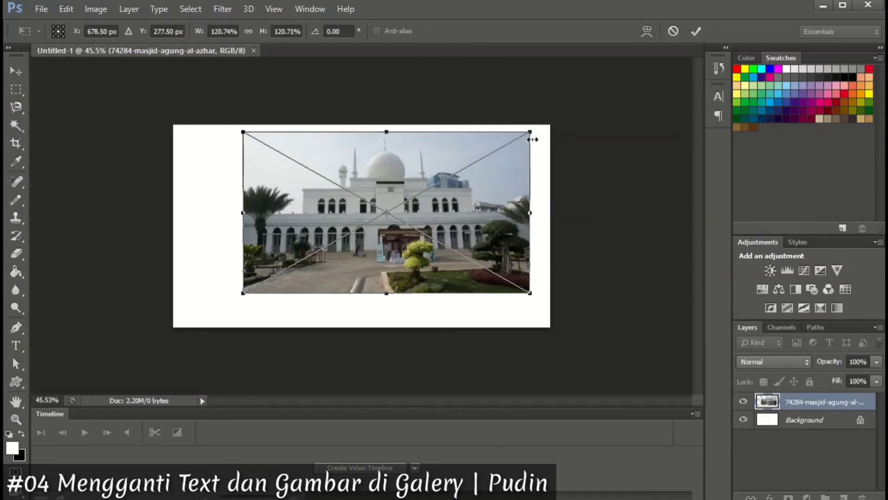
drag(531, 131, 551, 121)
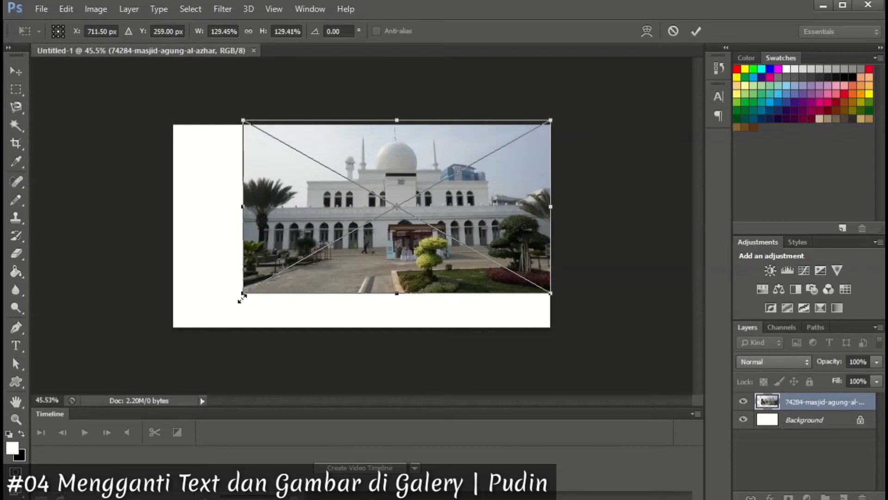
drag(241, 295, 168, 329)
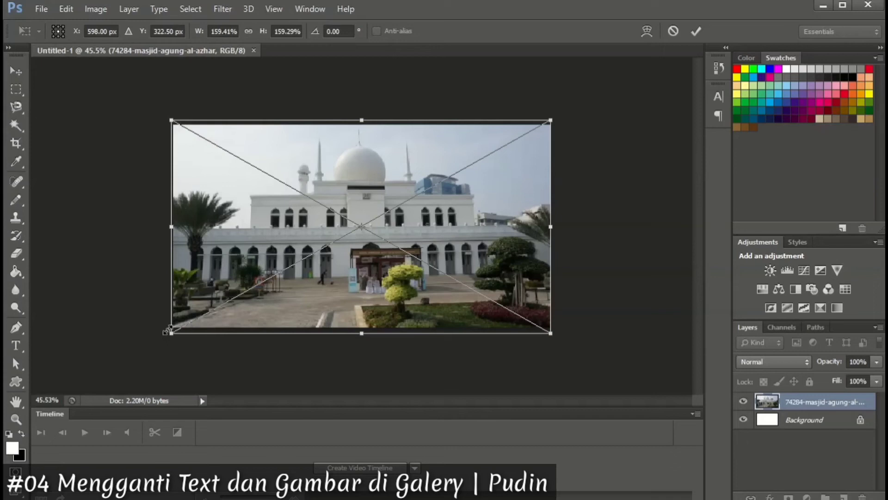
key(m)
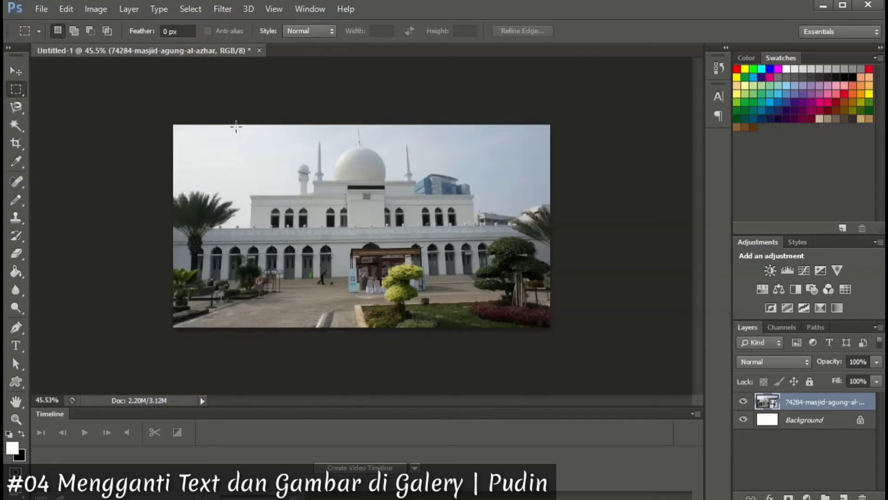
Step: Save the image as a JPEG named galery-masjidmaa-1.jpg in the Pudin TV folder
click(40, 11)
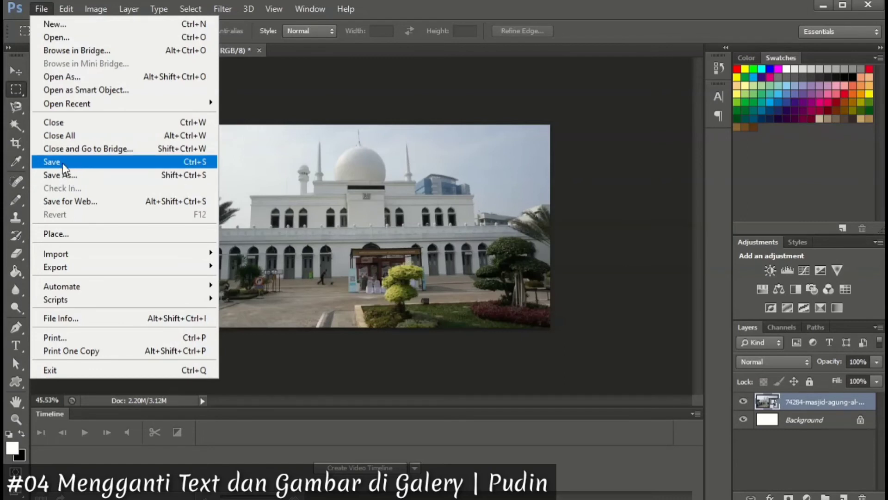
click(75, 178)
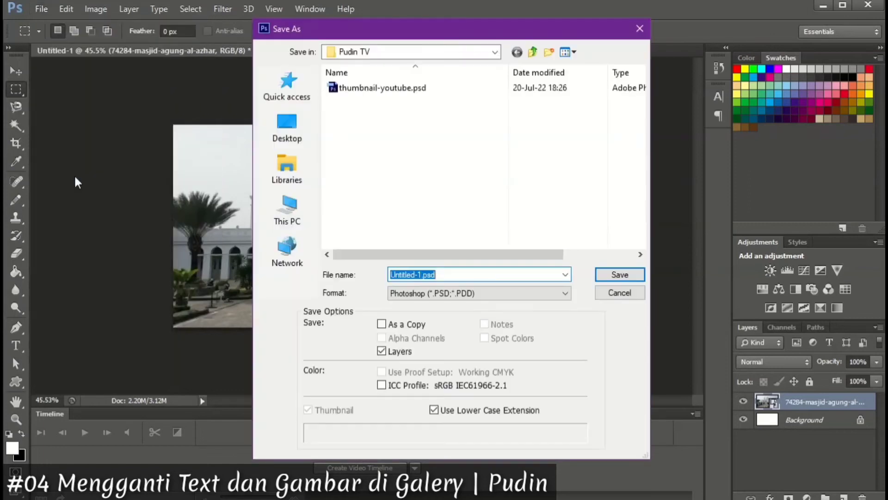
click(453, 298)
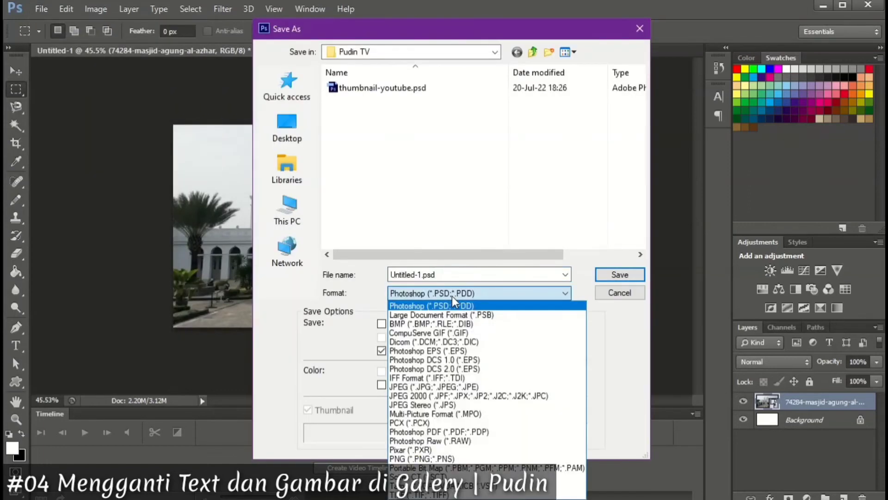
click(435, 387)
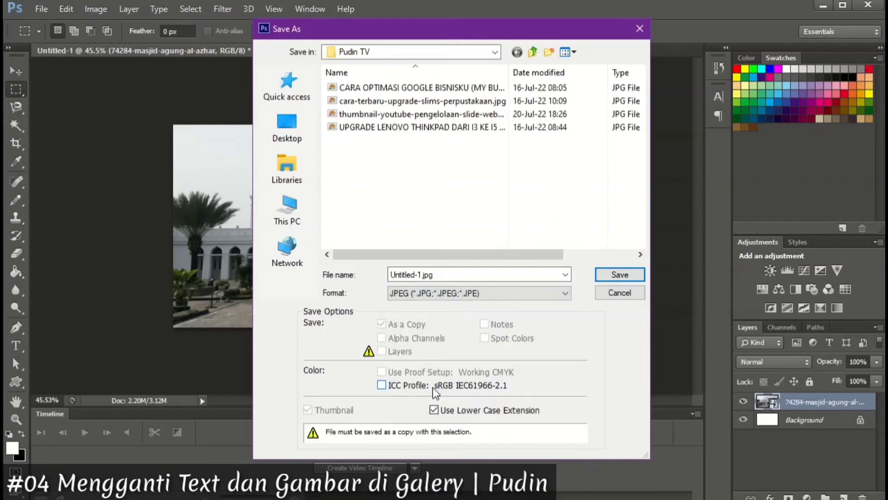
click(415, 275)
click(415, 275)
drag(415, 275, 390, 275)
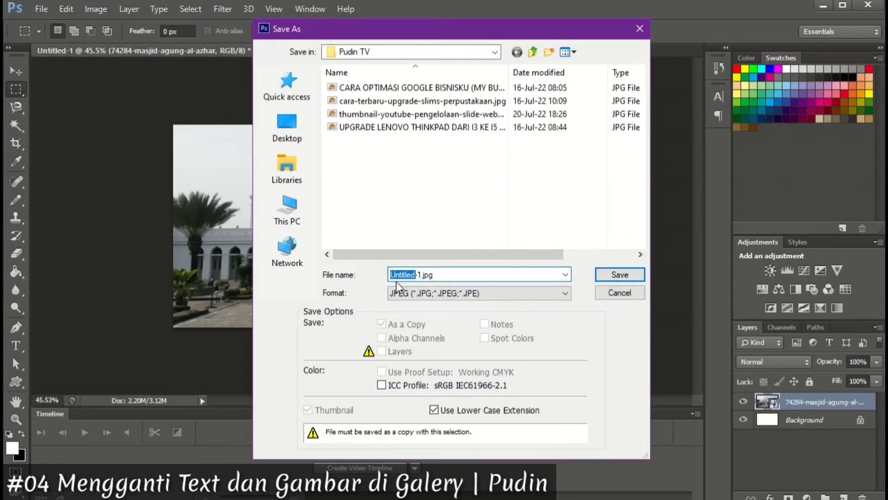
text(galery-masjidmaa)
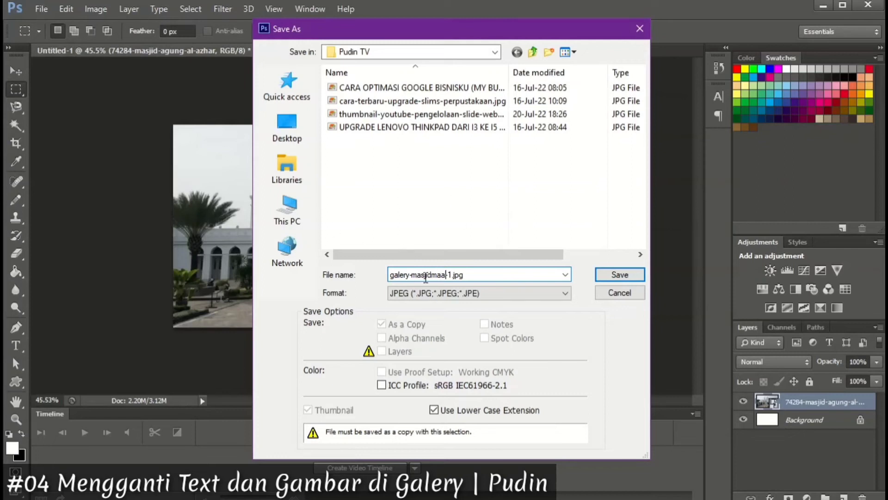
click(611, 277)
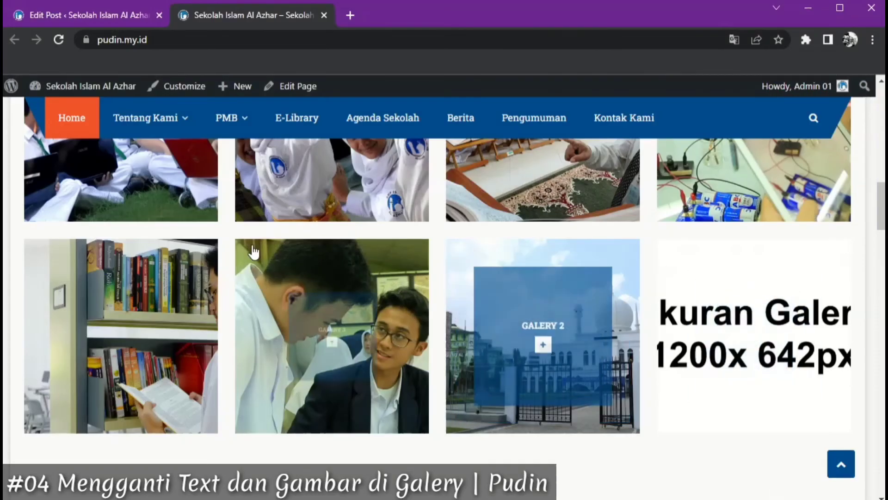
Step: Return to the Galery 8 post being edited and change its title to "Masjid Agung Al Azhar"
scroll(223, 238, up, 2)
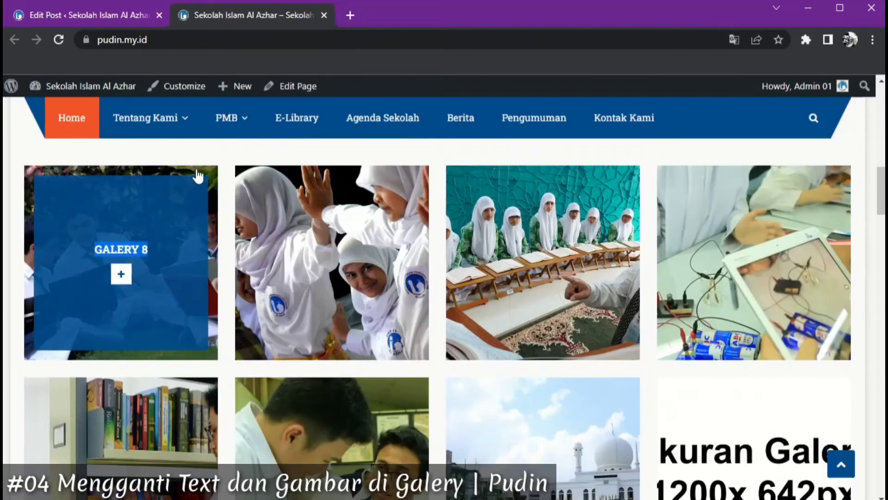
click(96, 16)
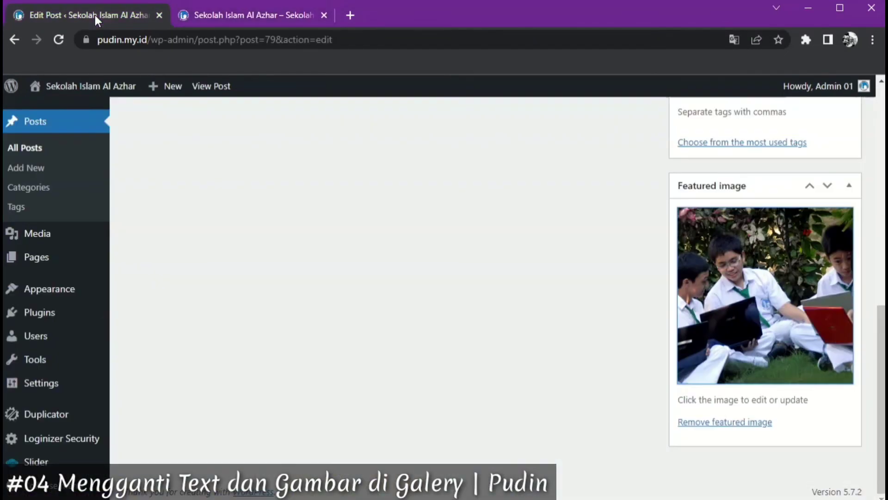
scroll(406, 260, up, 15)
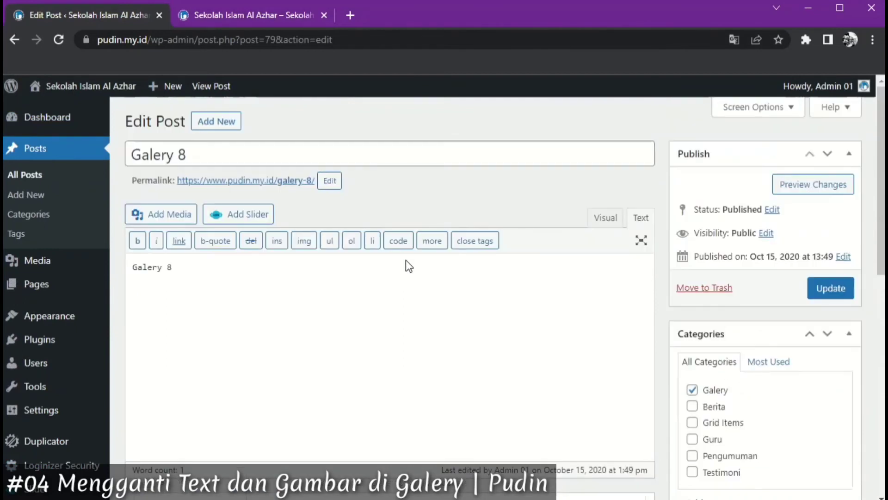
click(162, 155)
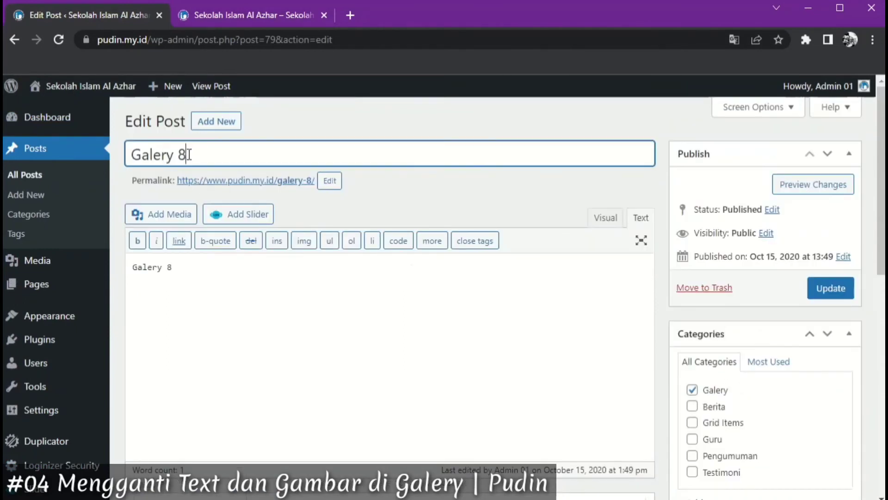
drag(188, 155, 125, 160)
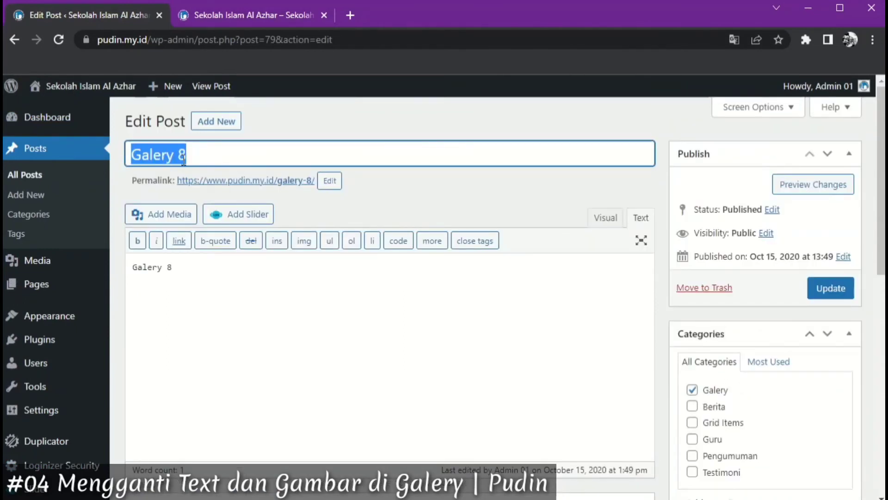
text(Mas)
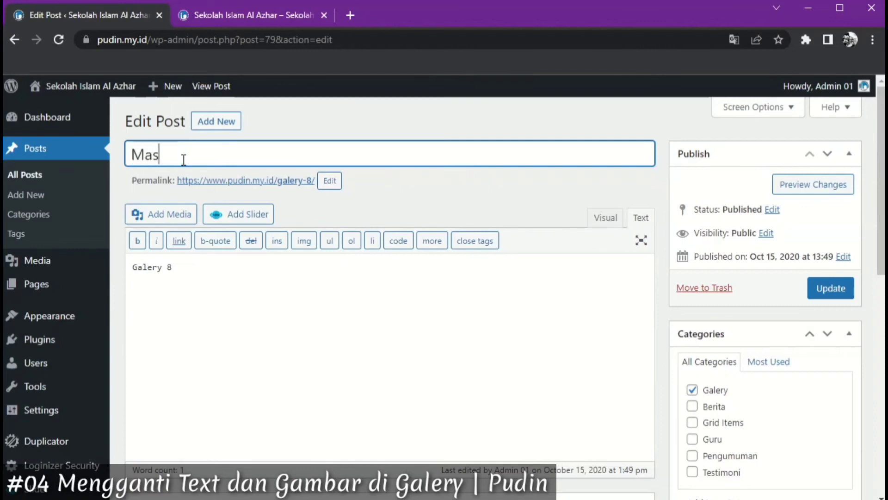
text(jid MA)
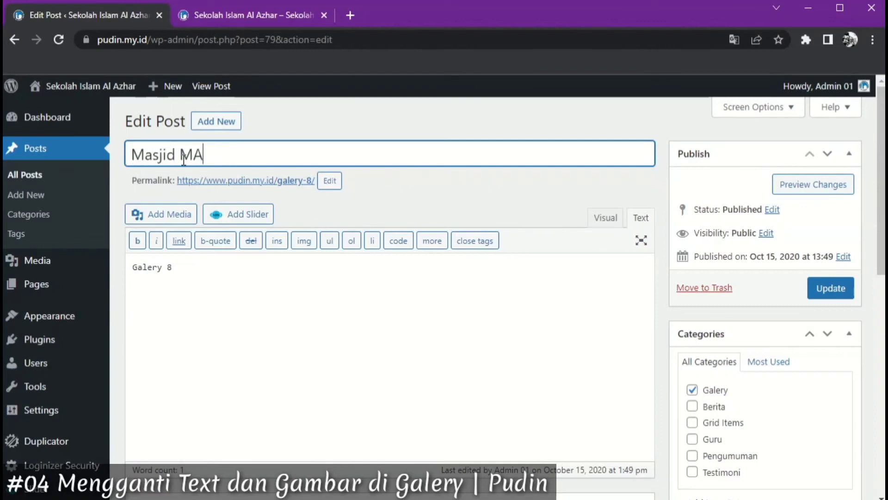
key(BackSpace)
key(BackSpace)
text(Agung Al AZhar)
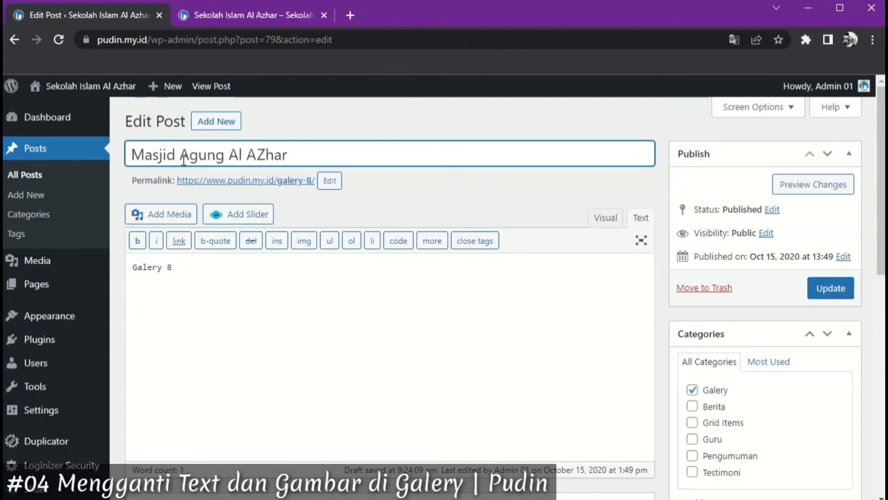
key(BackSpace)
key(BackSpace)
key(BackSpace)
key(BackSpace)
text(zhar)
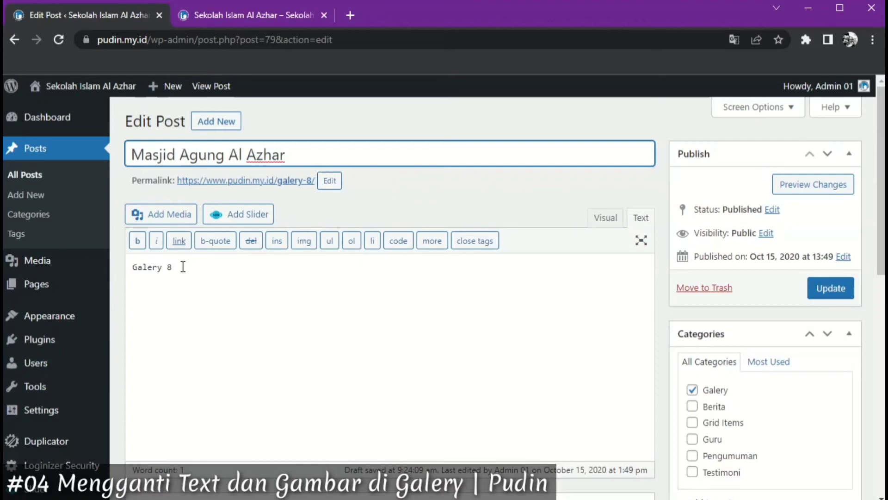
Step: Replace the post's body text with "Masjid Agung AL Azhar berdiri sejak ...."
drag(182, 264, 120, 272)
drag(179, 268, 137, 270)
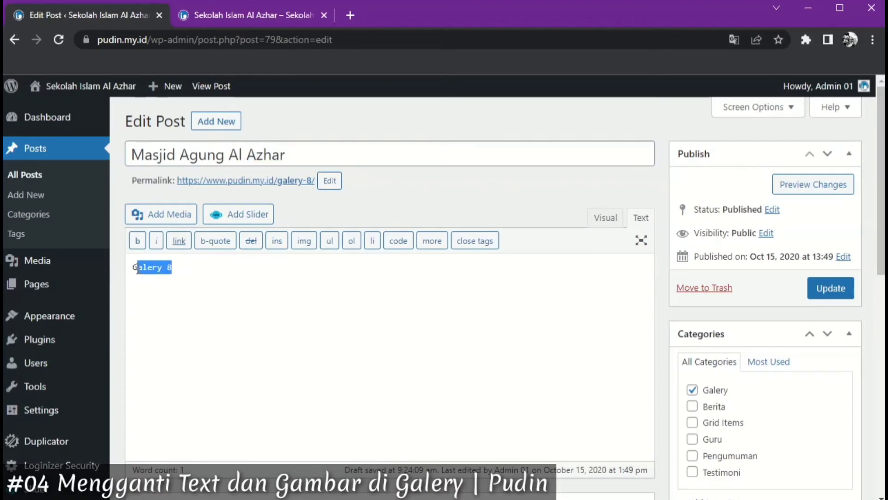
text(Masjid Agung AL )
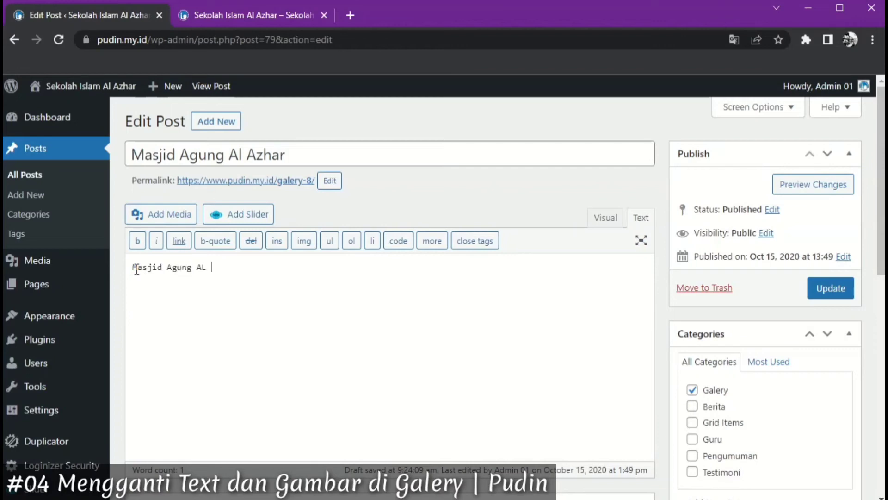
text(AZhar berdiri sejak ....)
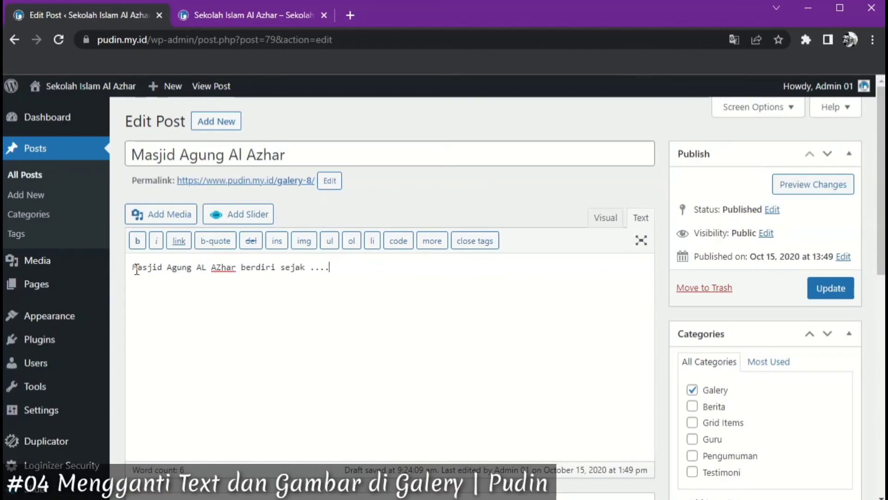
click(220, 269)
key(BackSpace)
text(z)
Step: Open the post's featured image for replacement and switch to uploading a new file
scroll(883, 262, down, 1)
scroll(884, 262, down, 9)
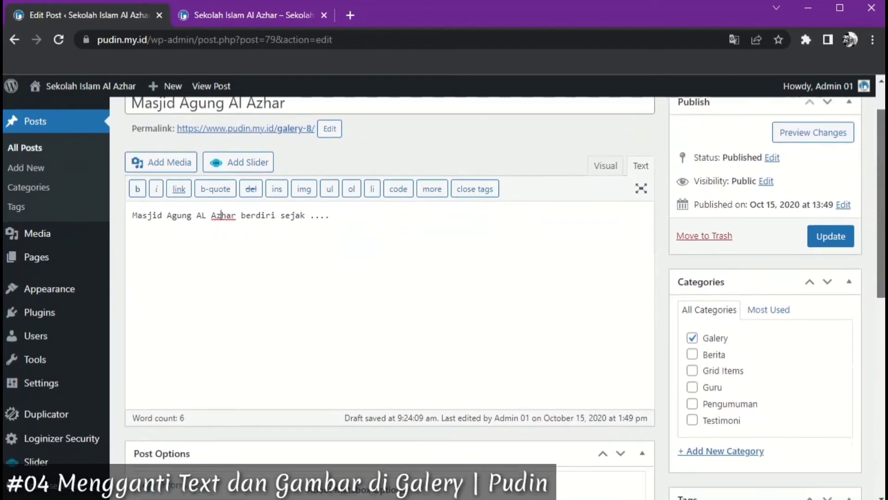
drag(882, 422, 882, 430)
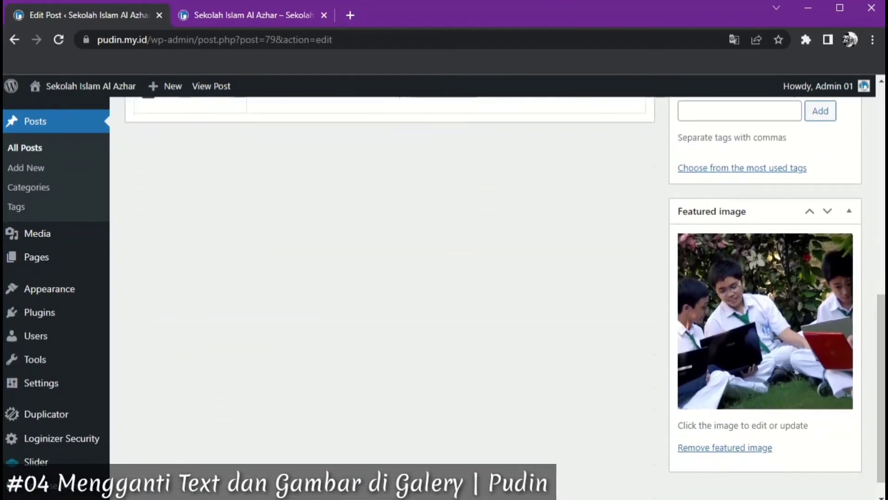
click(752, 328)
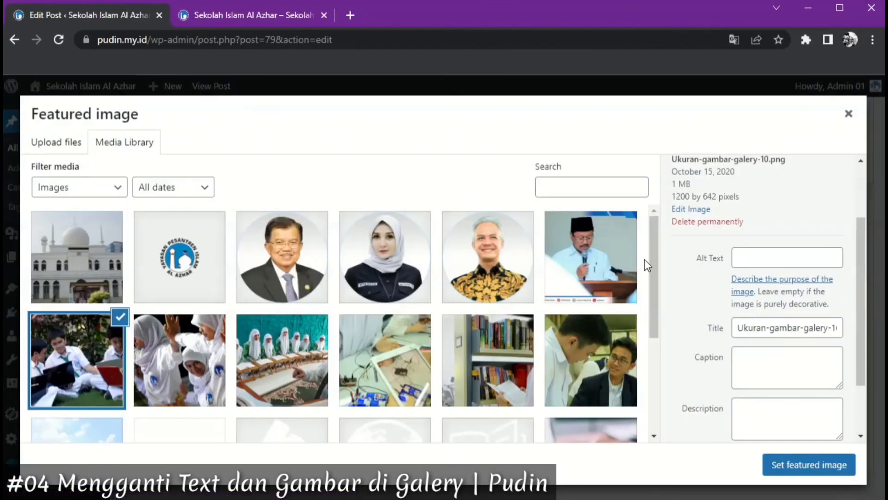
mouse_move(656, 247)
mouse_down()
mouse_move(654, 377)
mouse_move(660, 254)
mouse_up()
click(56, 147)
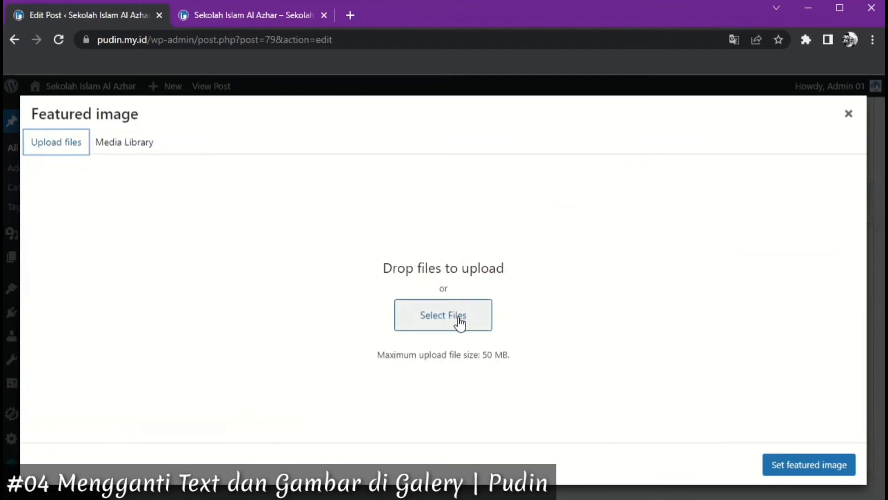
Step: Upload galery-masjidmaa-1.jpg from the Dataku > Pudin TV folder on drive D and set it as the featured image
click(456, 313)
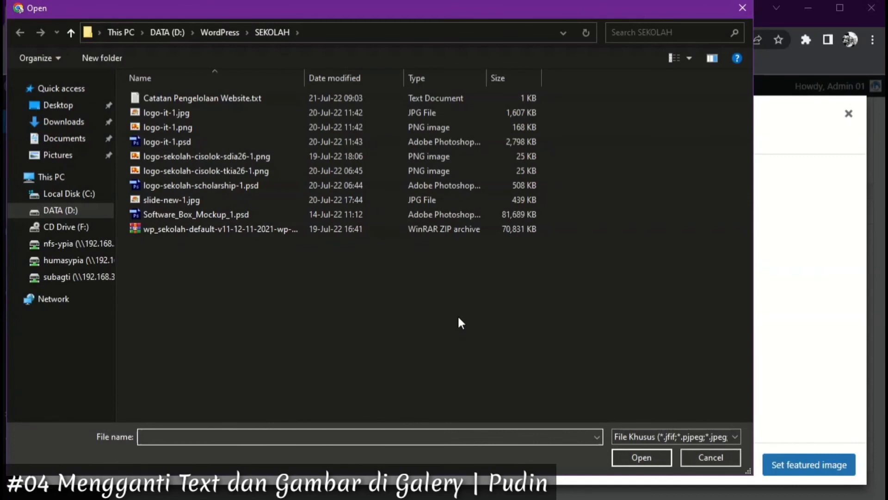
click(164, 33)
double_click(170, 128)
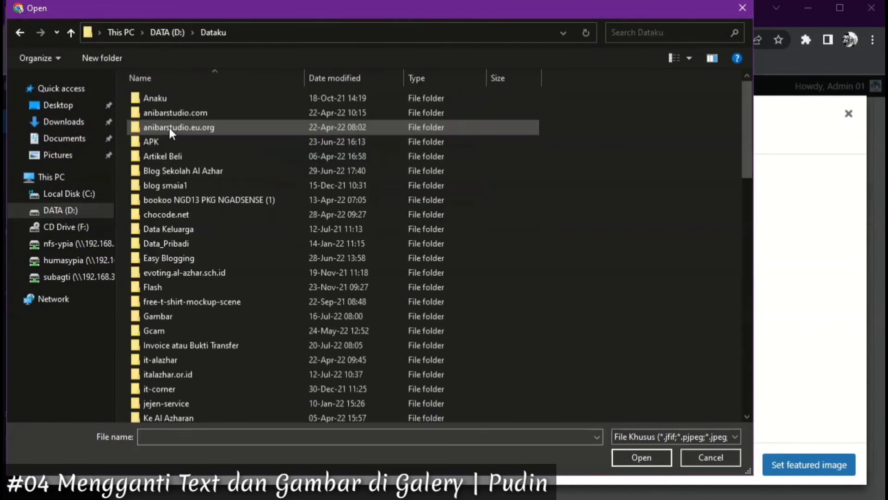
scroll(170, 127, down, 5)
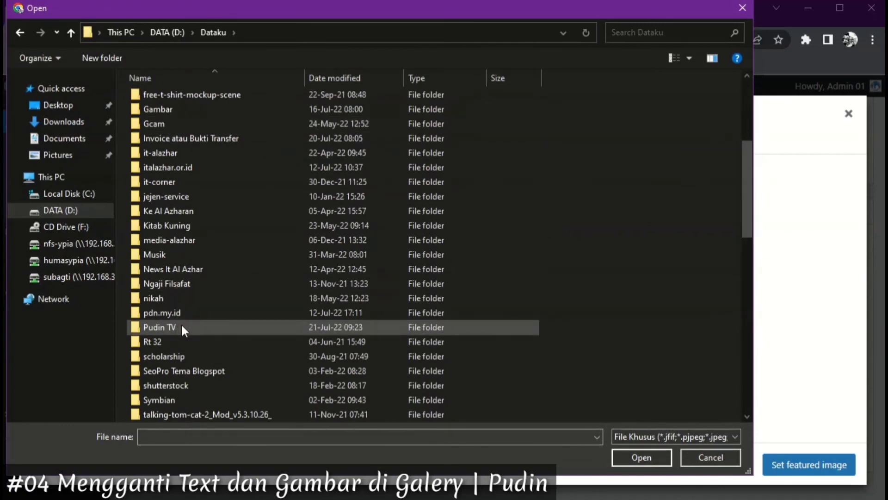
double_click(182, 327)
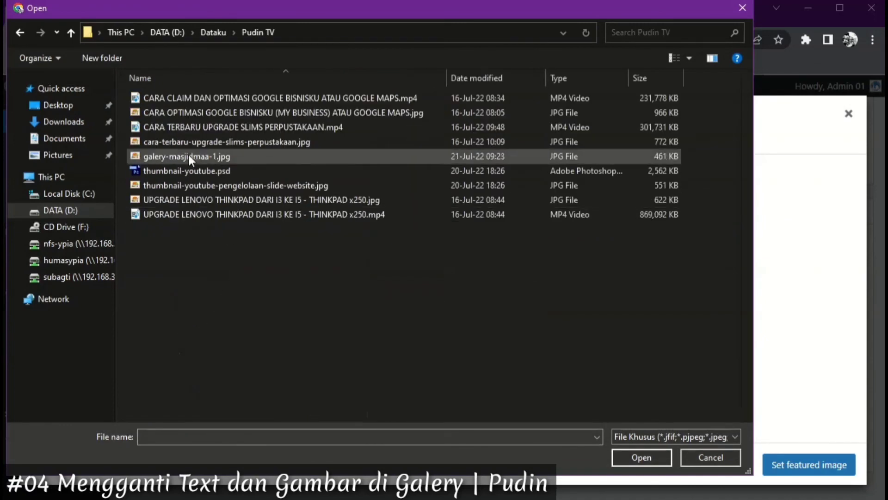
click(254, 156)
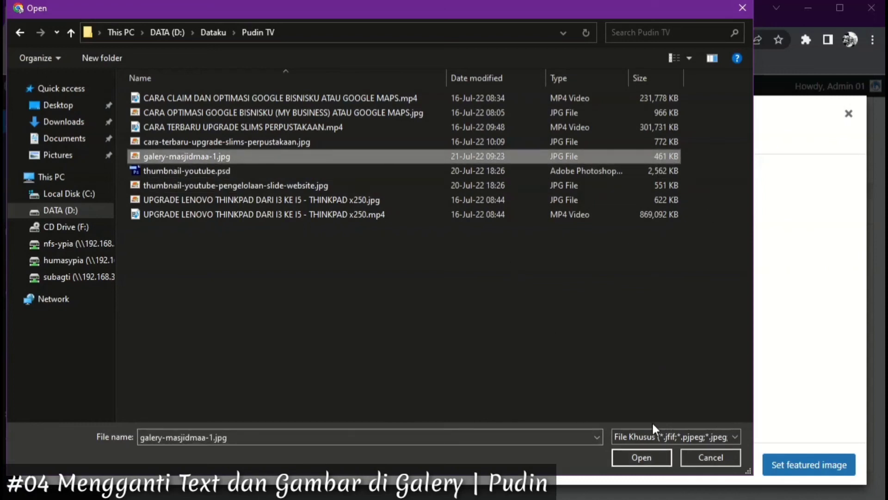
click(651, 460)
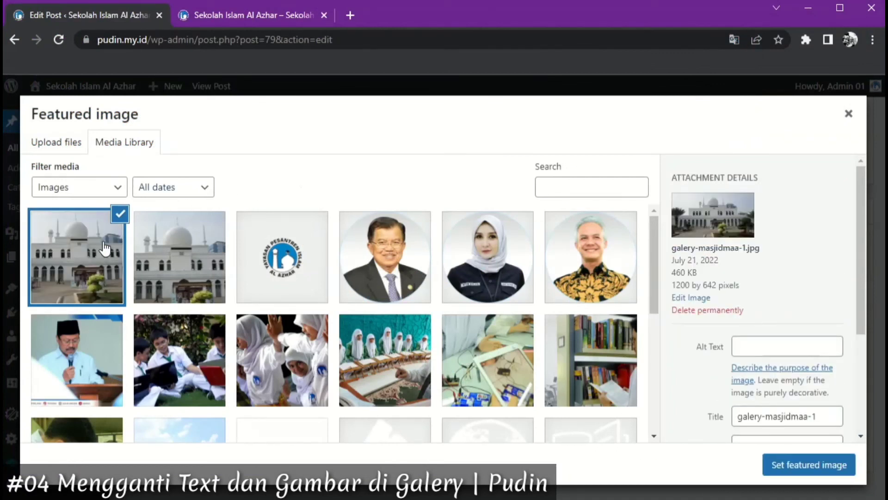
click(813, 467)
Step: Recheck the post's title and text, and update the published post
scroll(751, 338, up, 6)
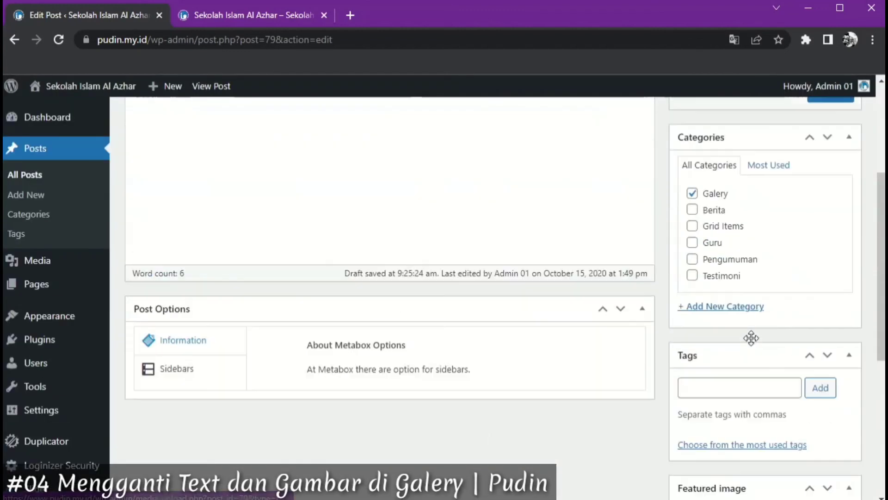
scroll(751, 338, up, 3)
scroll(500, 240, up, 1)
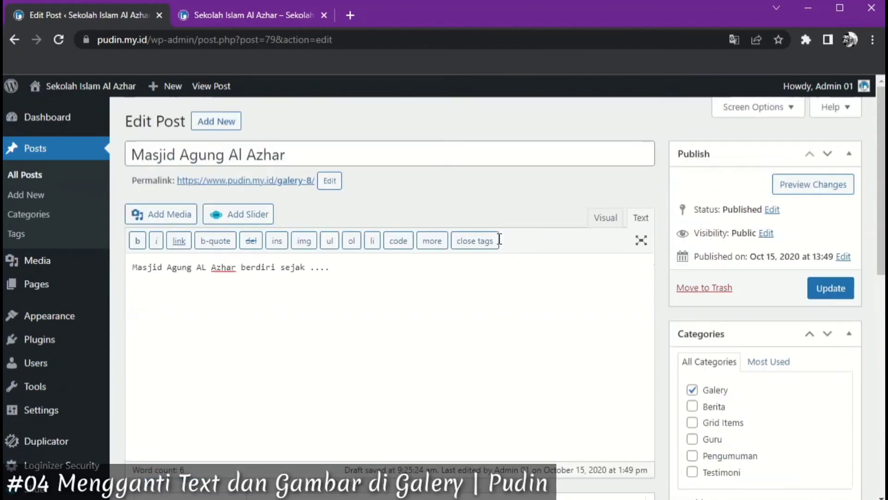
click(221, 153)
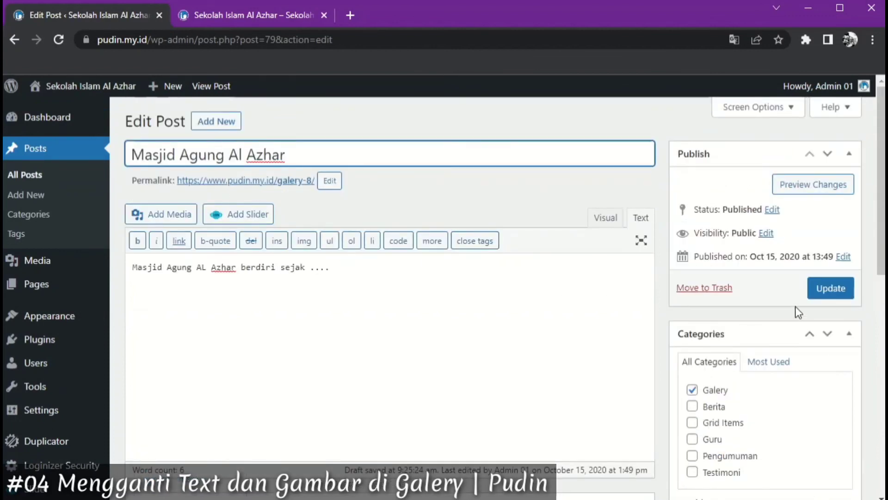
click(828, 295)
click(828, 295)
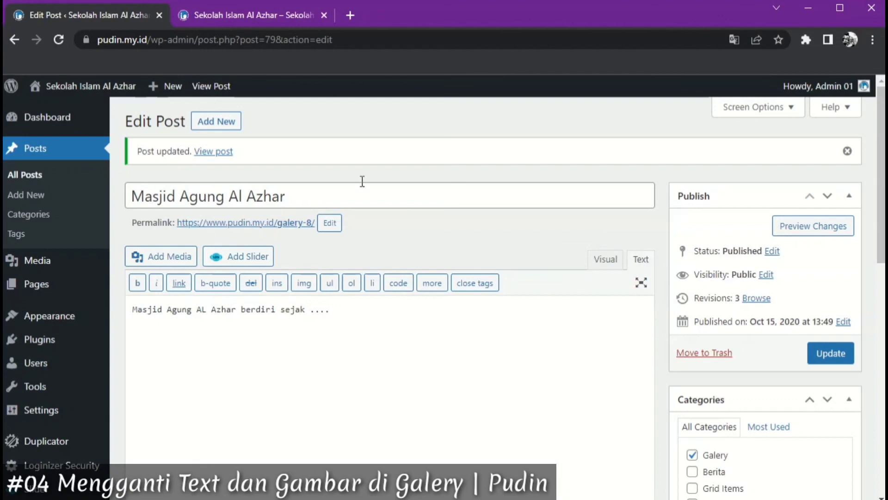
Step: Reload the website's homepage and open the first Galery item to check its title, mosque photo and text
click(256, 13)
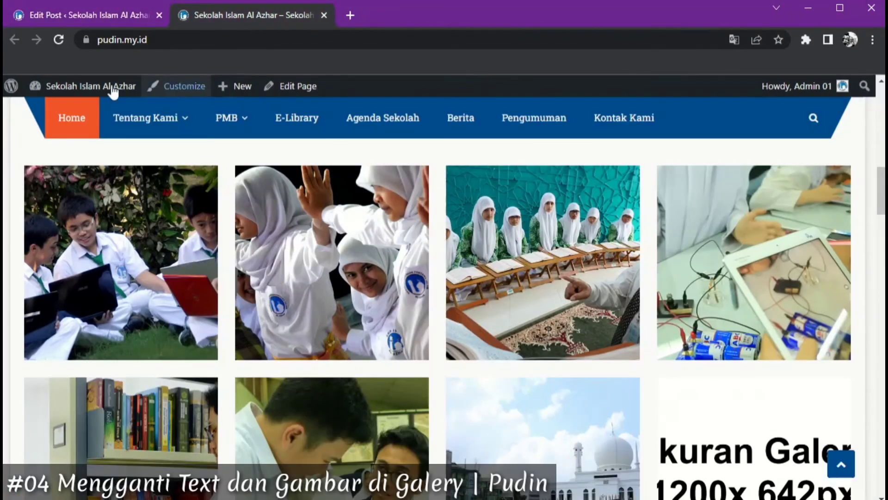
click(58, 41)
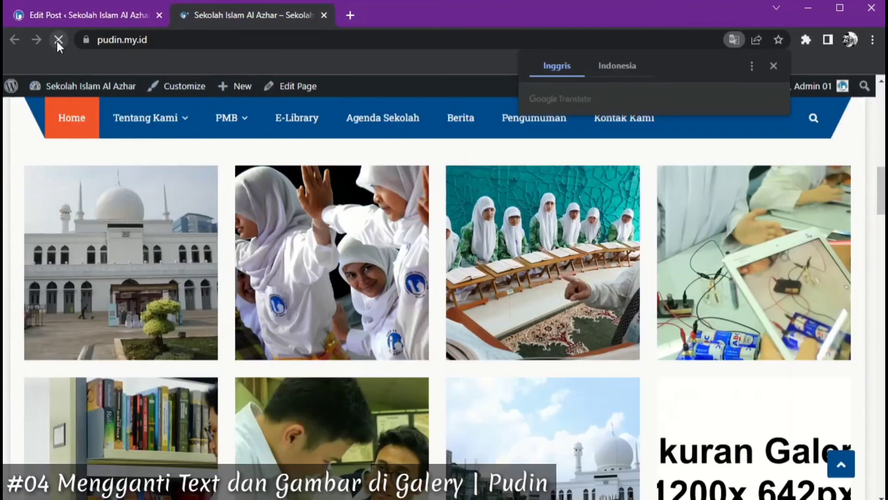
mouse_move(143, 293)
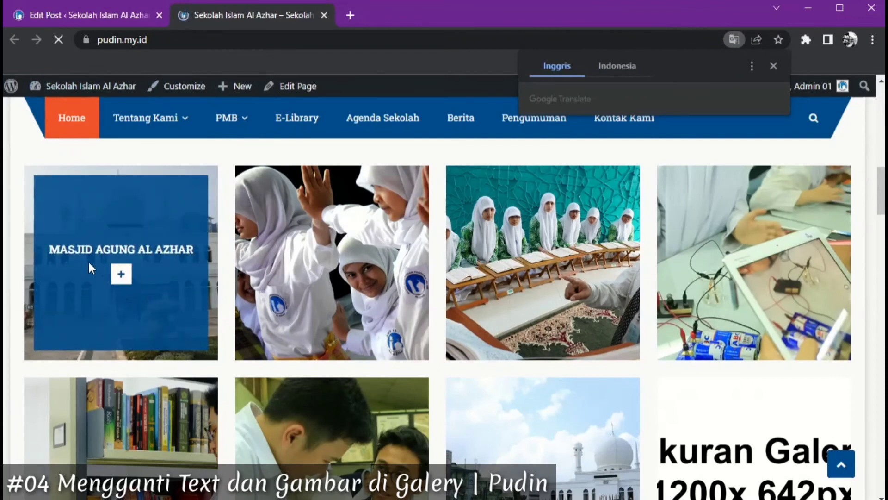
click(120, 273)
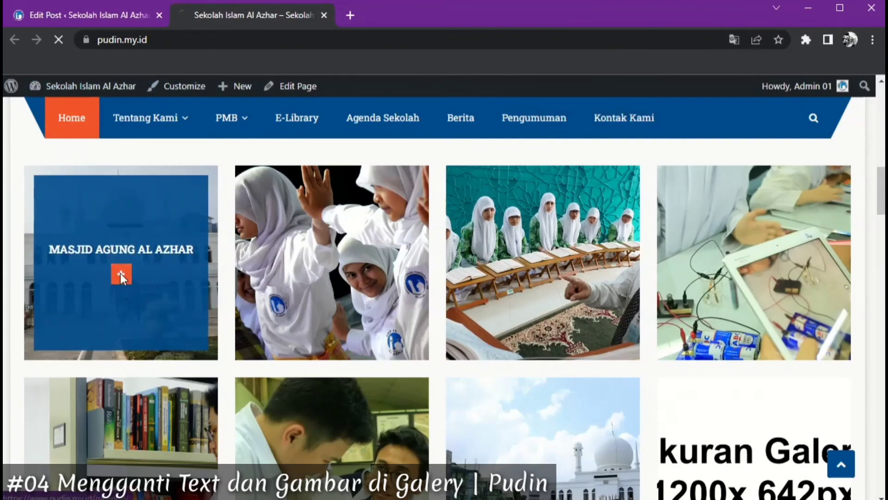
scroll(280, 316, down, 3)
scroll(279, 316, down, 5)
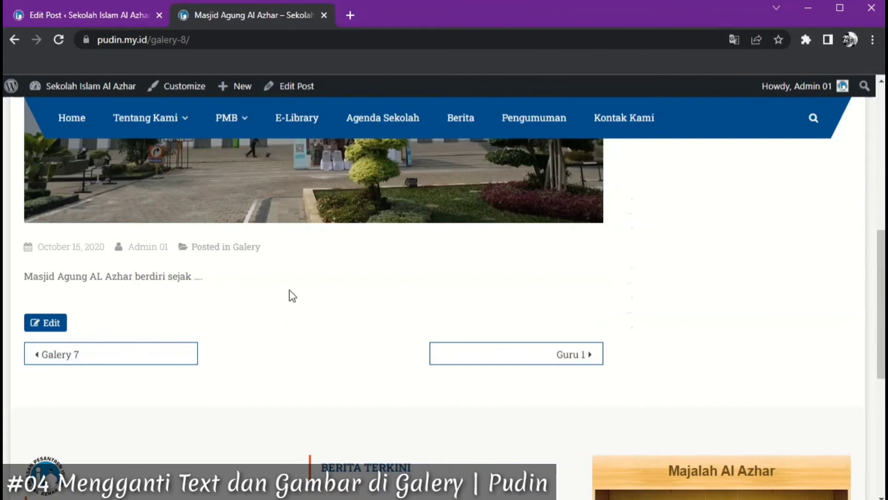
scroll(290, 294, up, 8)
scroll(310, 292, up, 1)
scroll(310, 292, down, 2)
scroll(310, 291, up, 2)
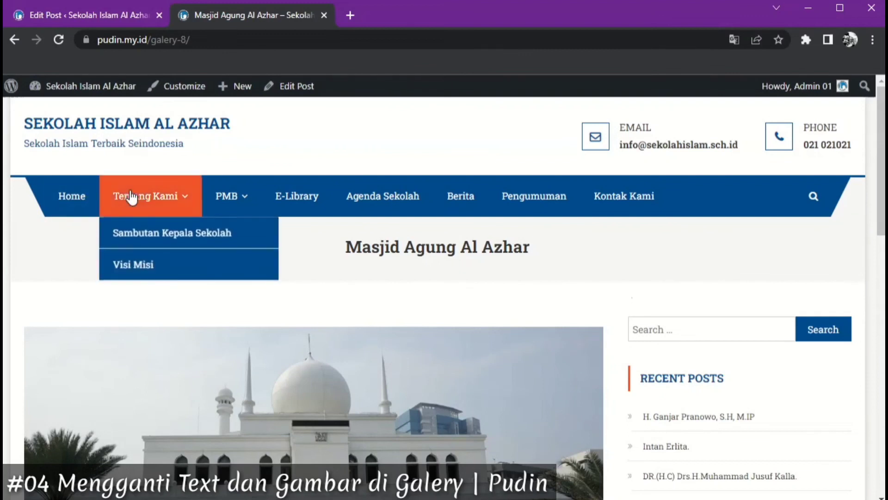
Step: Go back to the homepage and review the mosque photo in the FASILITAS section
click(14, 39)
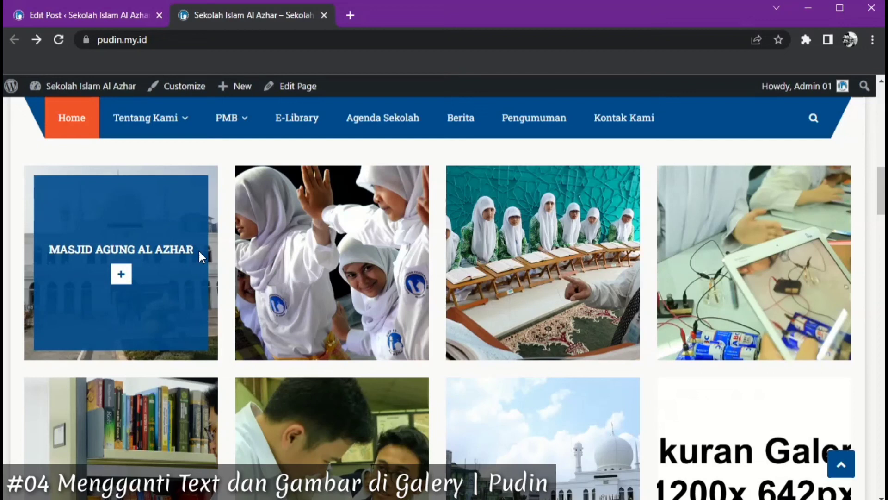
scroll(446, 304, up, 9)
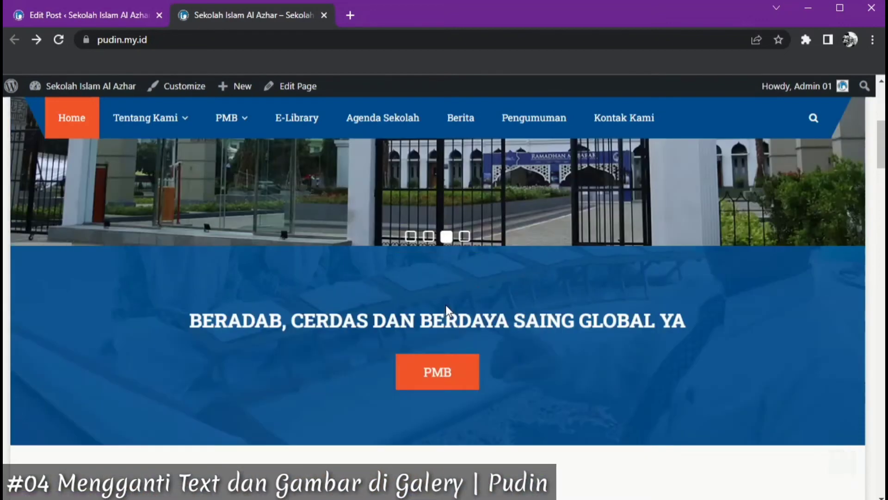
scroll(446, 305, down, 3)
scroll(446, 312, down, 4)
mouse_move(157, 300)
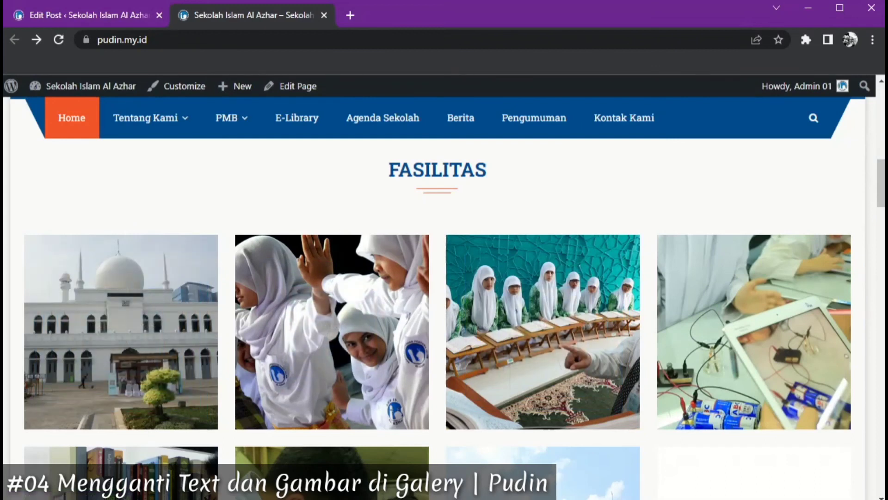
Step: Switch to Notepad to review the first four items of Catatan Pengelolaan Website.txt, and return to the website's homepage in Chrome
key(alt+Tab)
click(347, 240)
drag(245, 211, 298, 210)
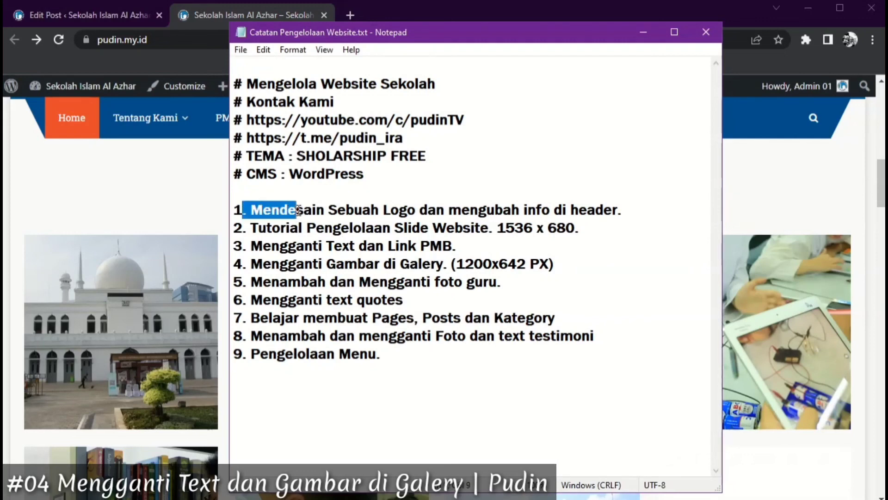
drag(234, 228, 420, 231)
drag(235, 247, 407, 248)
drag(234, 264, 432, 266)
click(686, 225)
click(752, 202)
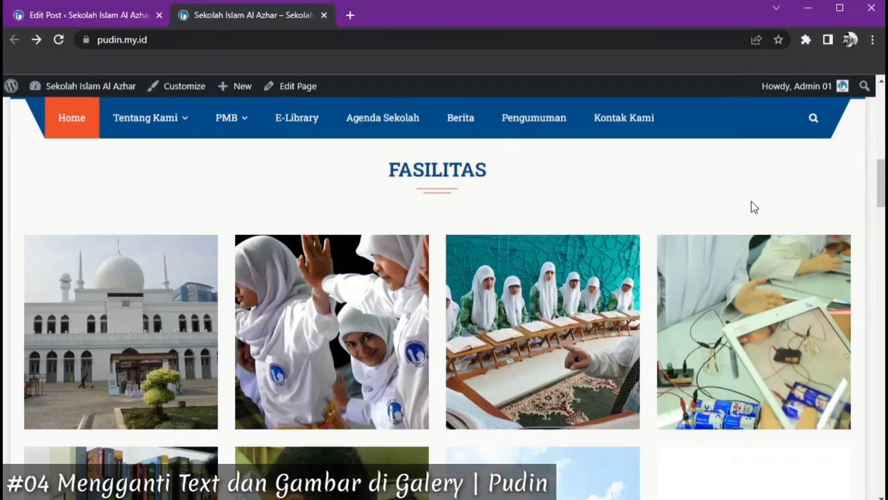
scroll(613, 310, up, 5)
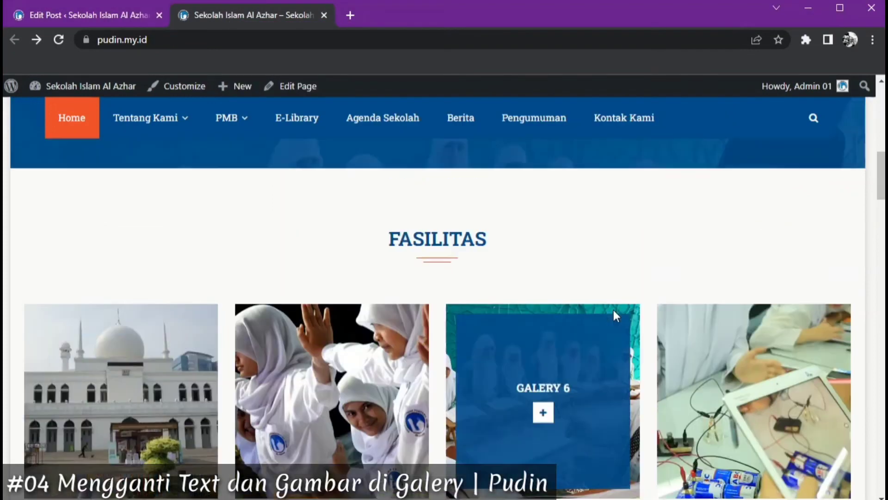
scroll(613, 311, down, 4)
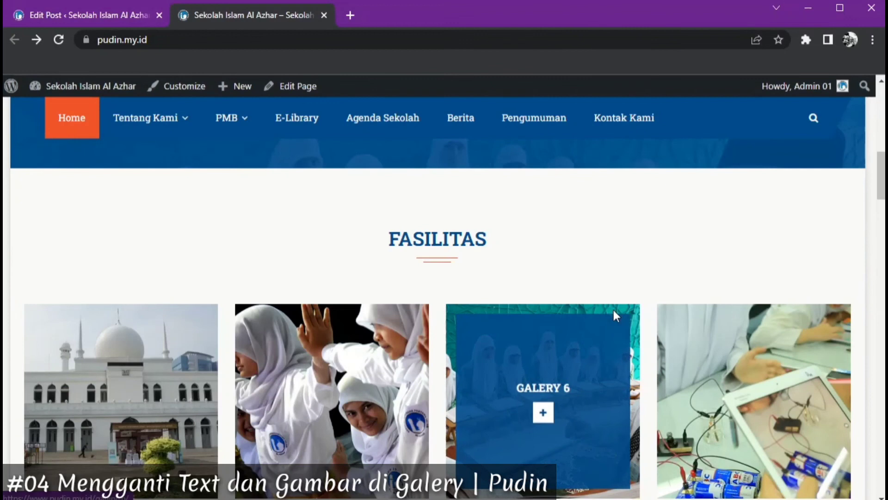
scroll(613, 310, down, 3)
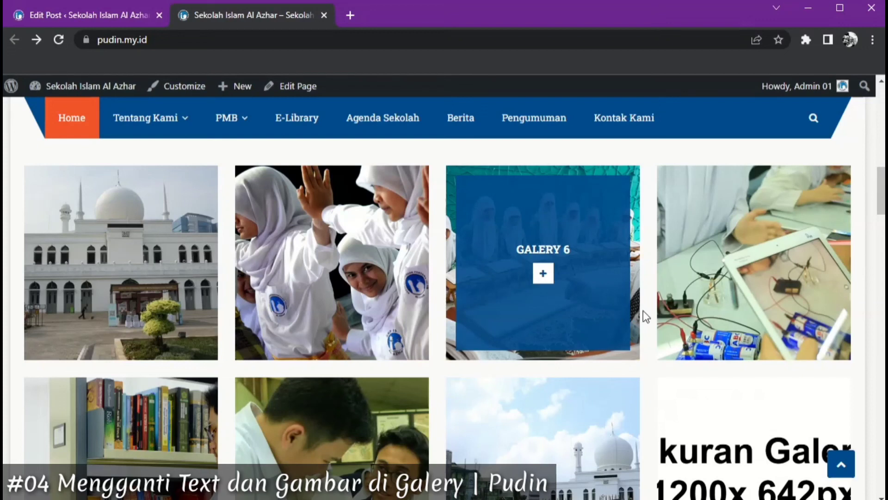
scroll(644, 311, up, 4)
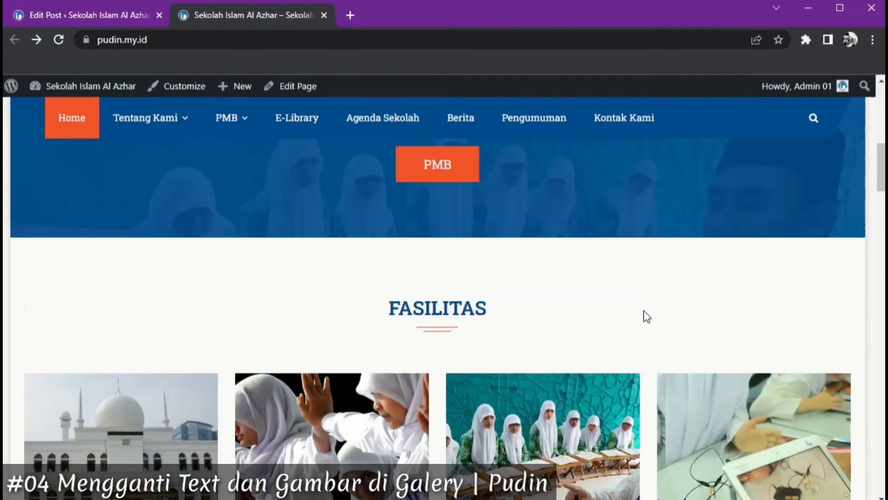